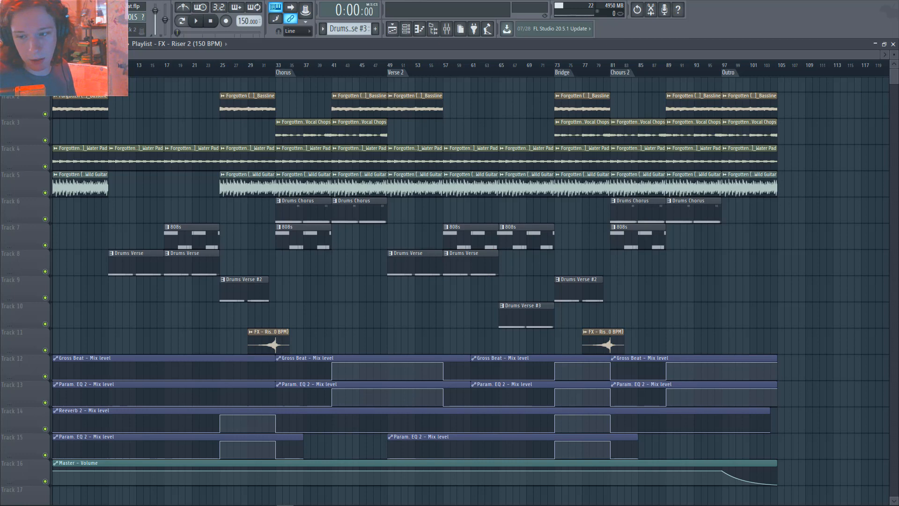
Step: Check the detected key of Untitled project - 2019-Sep-06_14.wav in KeyFinder's batch analysis list, and minimize KeyFinder
{"action": "left_click_drag", "start_coordinate": [898, 108], "coordinate": [429, 100]}
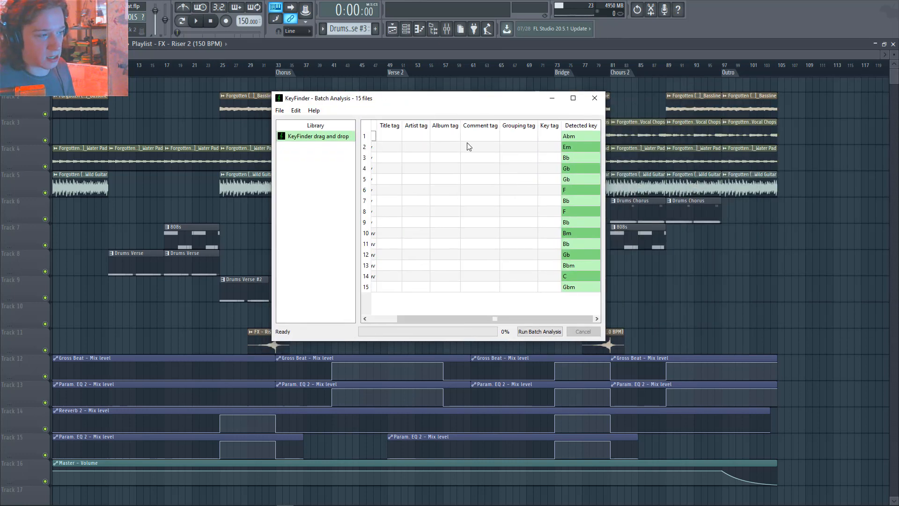
{"action": "left_click", "coordinate": [566, 278]}
{"action": "left_click_drag", "start_coordinate": [519, 317], "coordinate": [489, 318]}
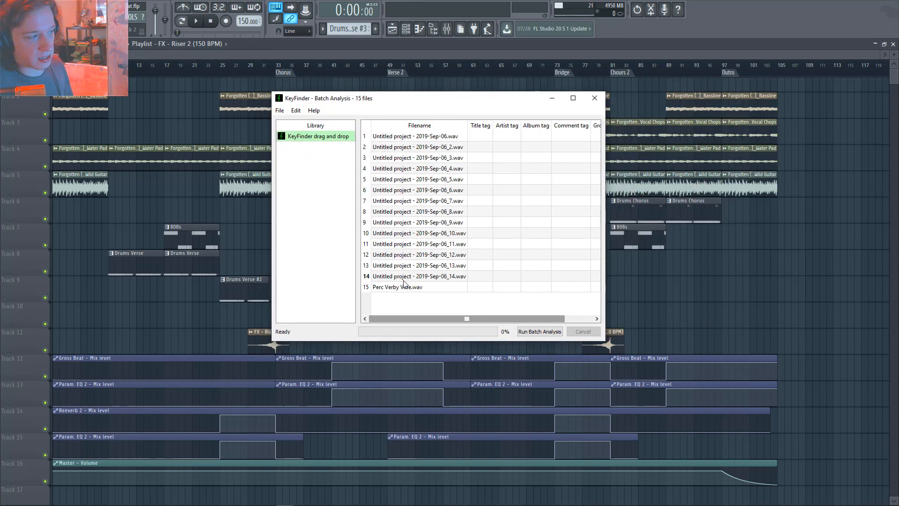
{"action": "left_click_drag", "start_coordinate": [417, 319], "coordinate": [541, 317]}
{"action": "left_click", "coordinate": [558, 278]}
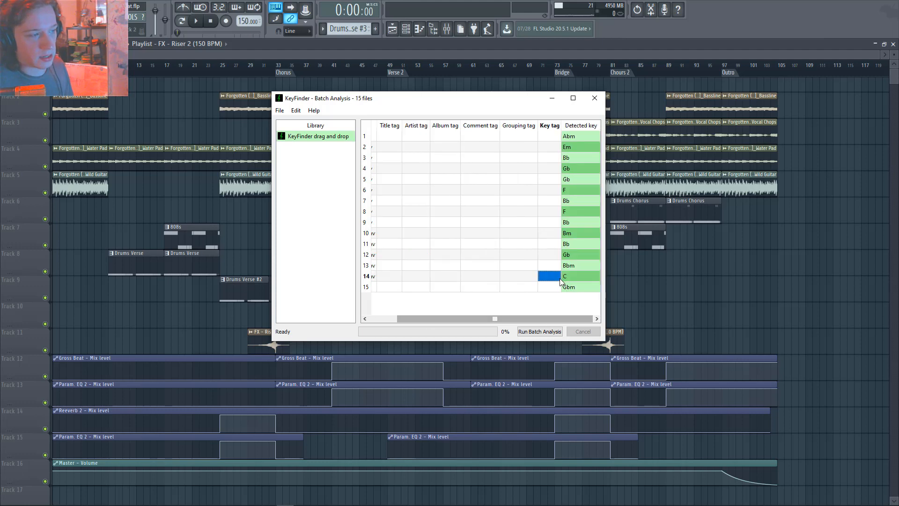
{"action": "left_click", "coordinate": [570, 278]}
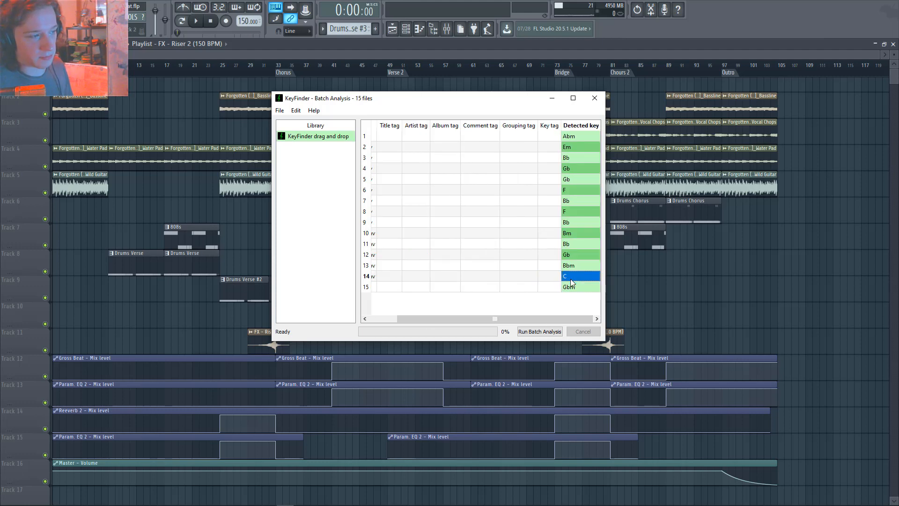
{"action": "left_click", "coordinate": [552, 98]}
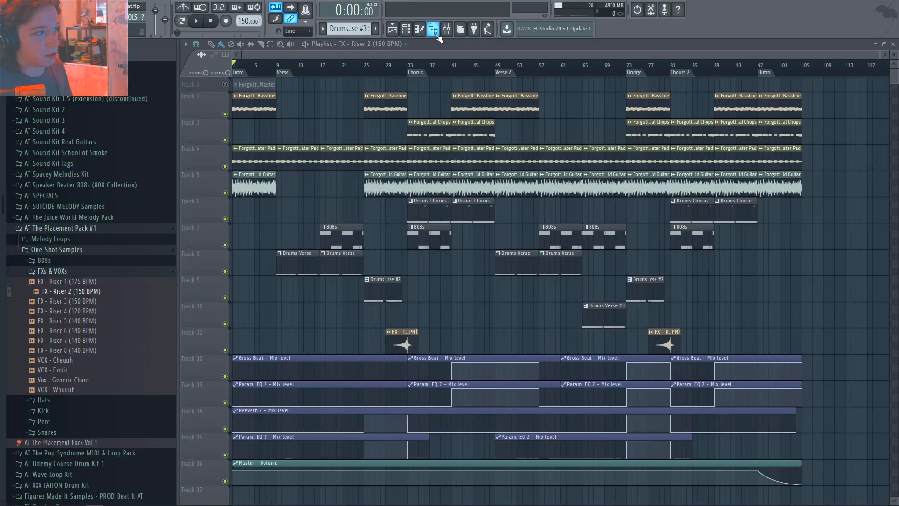
Step: Show the browser, audition the Forgotten (130 BPM) [D minor]_Master loop from the Melody Loops folder, and hide the browser again
{"action": "left_click", "coordinate": [434, 28]}
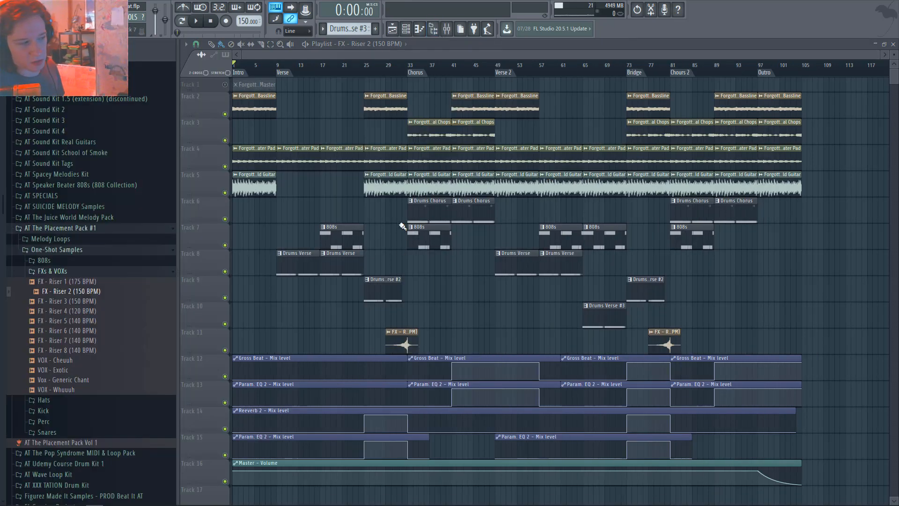
{"action": "left_click", "coordinate": [56, 273]}
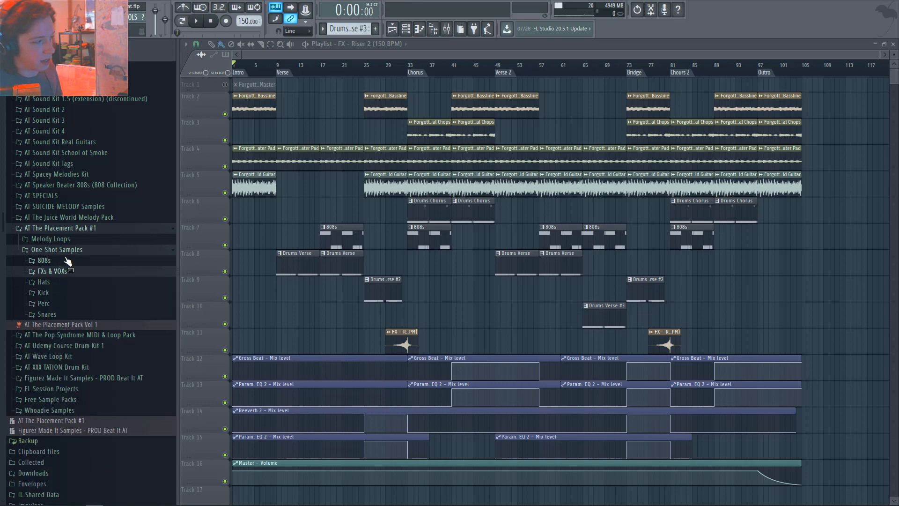
{"action": "left_click", "coordinate": [65, 239]}
{"action": "left_click", "coordinate": [82, 295]}
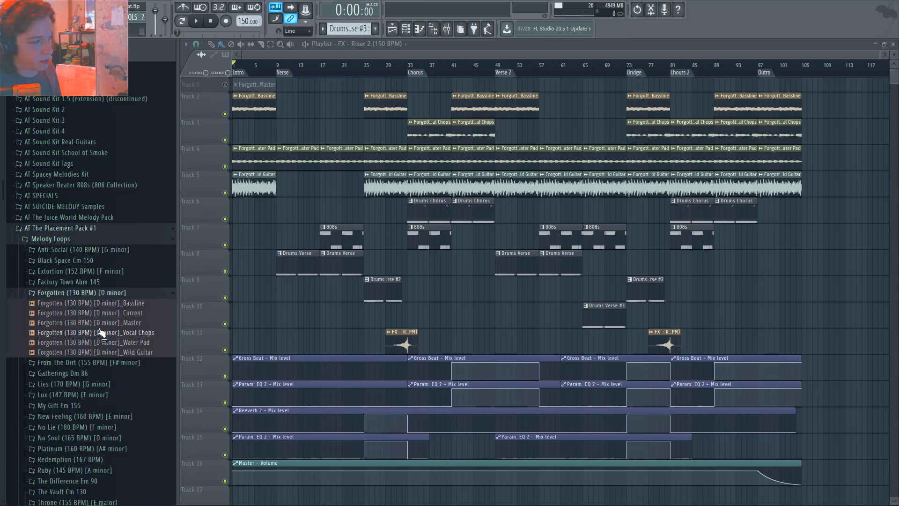
{"action": "left_click", "coordinate": [113, 323]}
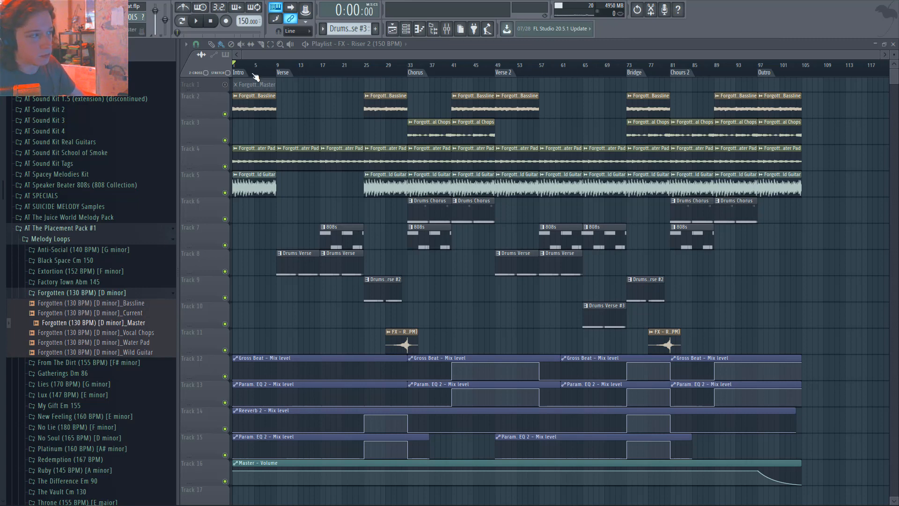
{"action": "left_click", "coordinate": [239, 68]}
{"action": "left_click", "coordinate": [240, 72]}
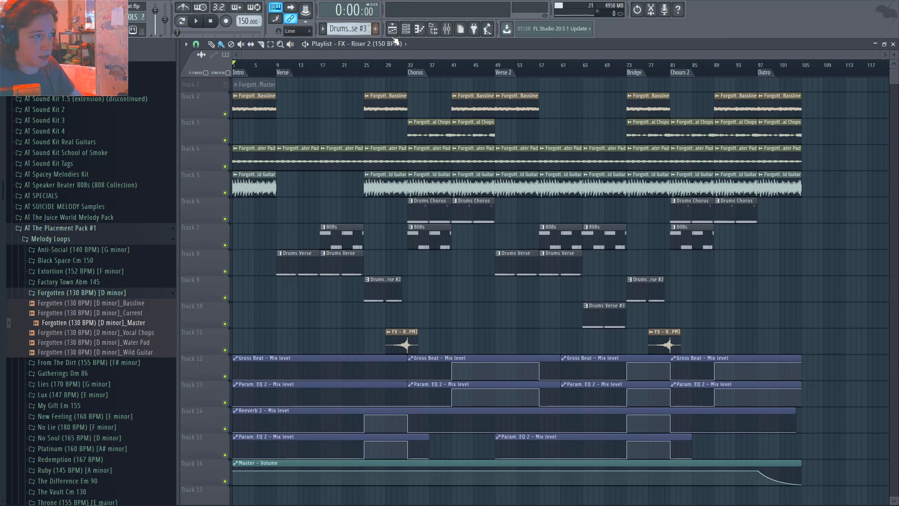
{"action": "key", "text": "alt+F8"}
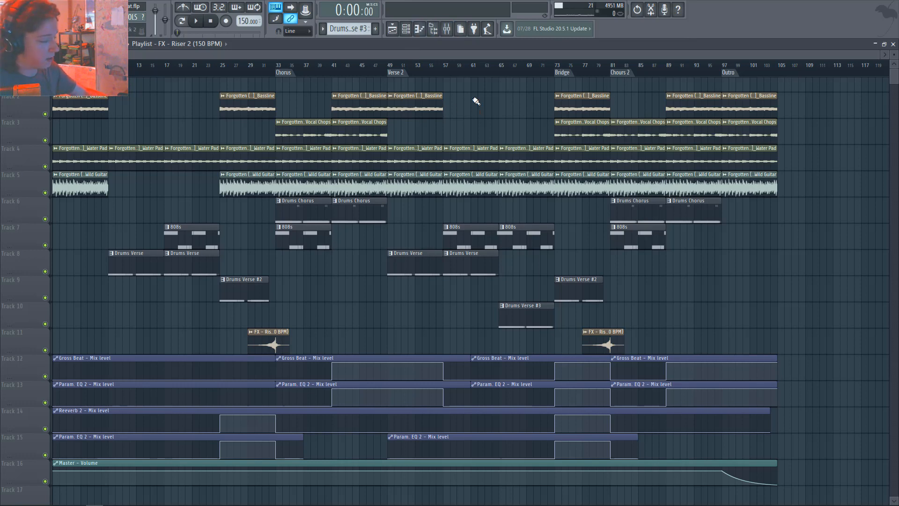
Step: Select every clip in the playlist, play the full arrangement from the intro into the outro, and clear the clip selection
{"action": "key", "text": "ctrl+a"}
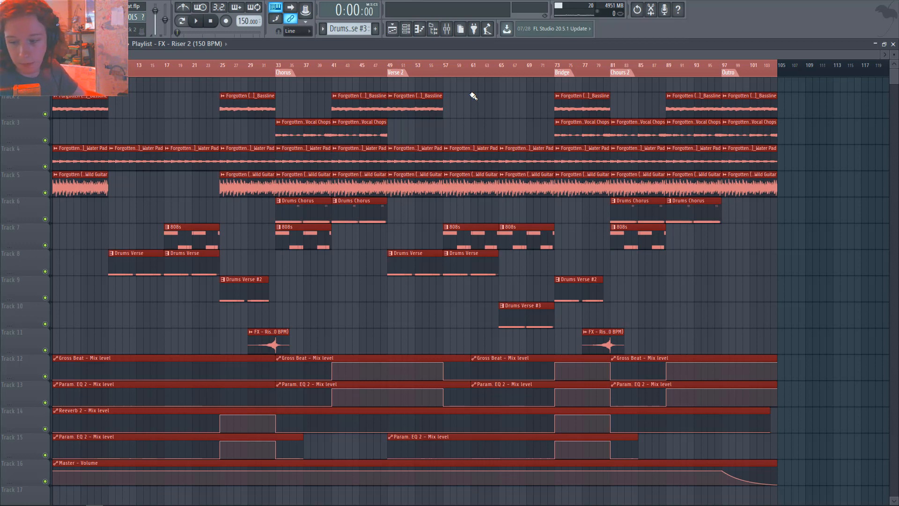
{"action": "key", "text": "space"}
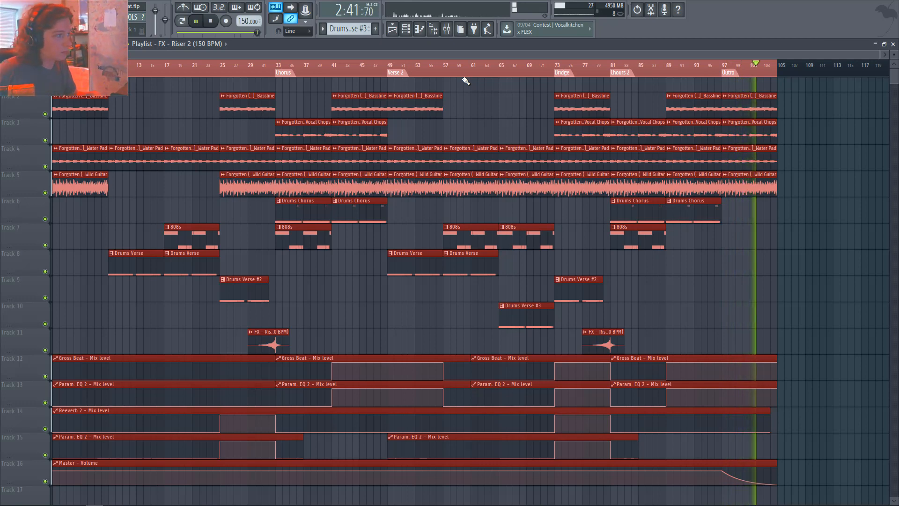
{"action": "left_click", "coordinate": [210, 21]}
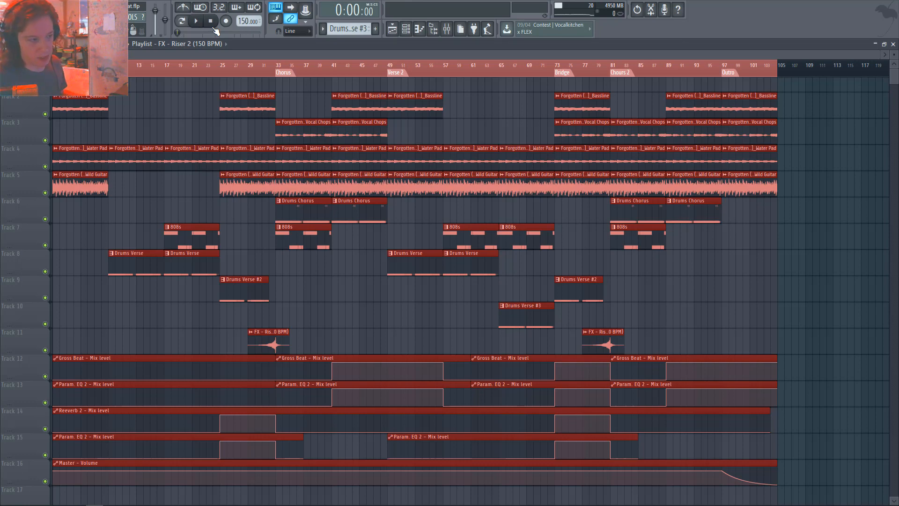
{"action": "left_click", "coordinate": [162, 142]}
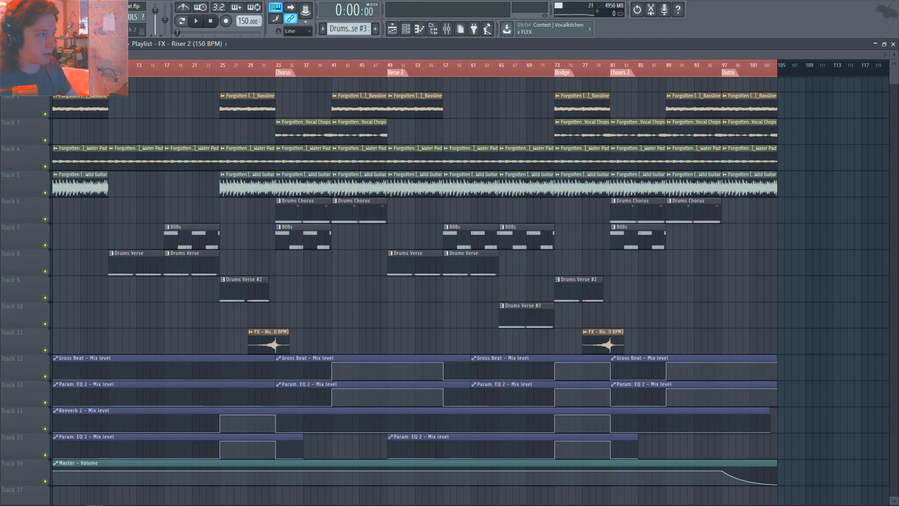
Step: Mute the Drums Chorus track and the Gross Beat and Param. EQ 2 mix-level automation on tracks 6, 12 and 13
{"action": "scroll", "coordinate": [471, 168], "scroll_direction": "up", "scroll_amount": 3}
{"action": "scroll", "coordinate": [549, 158], "scroll_direction": "down", "scroll_amount": 2}
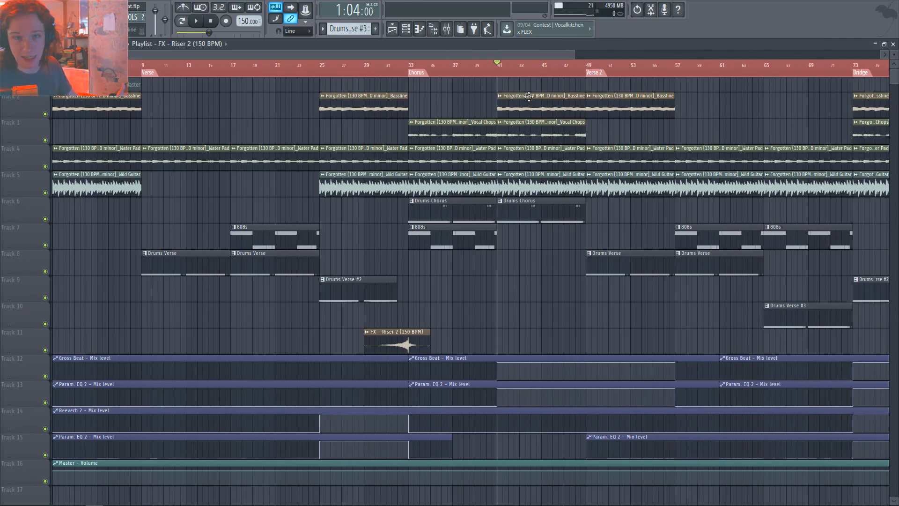
{"action": "left_click", "coordinate": [46, 218]}
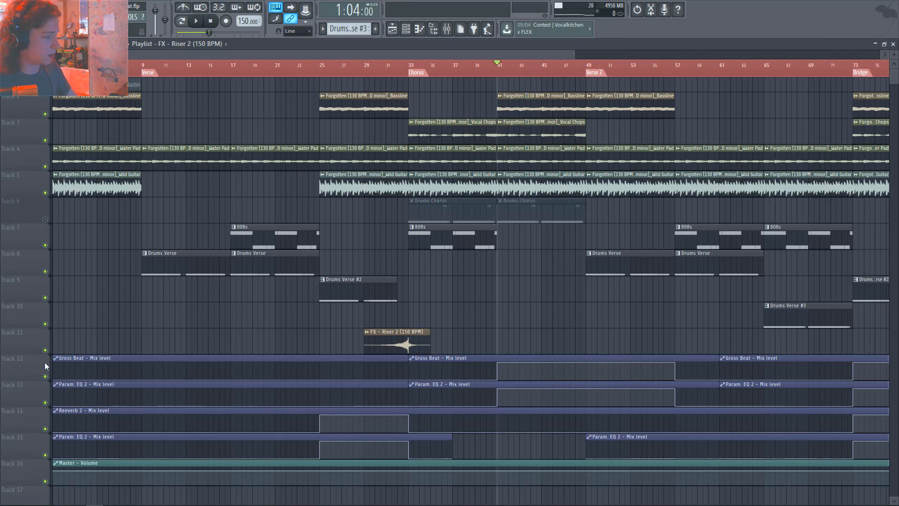
{"action": "left_click", "coordinate": [45, 376]}
{"action": "left_click", "coordinate": [45, 402]}
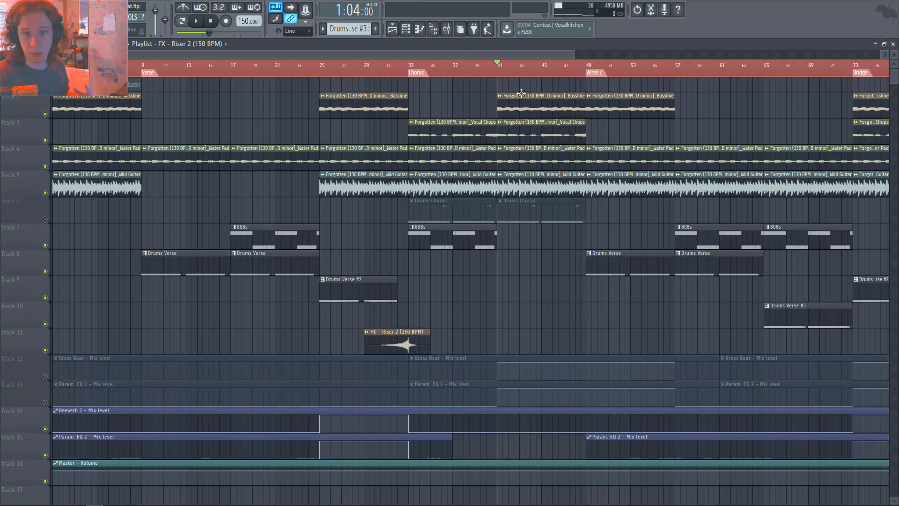
Step: Open the channel settings of the Bassline clip at bar 41 and autodetect the sample's tempo for time stretching
{"action": "double_click", "coordinate": [547, 95]}
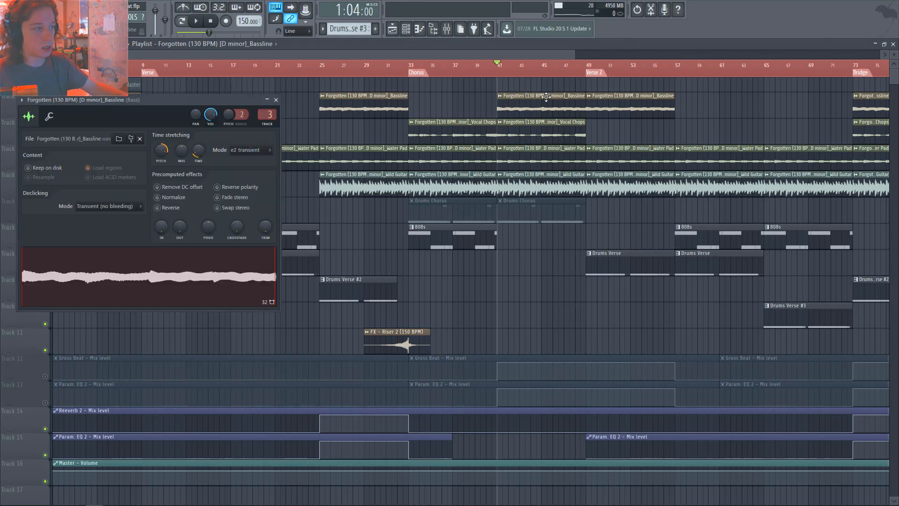
{"action": "left_click_drag", "start_coordinate": [203, 100], "coordinate": [622, 127]}
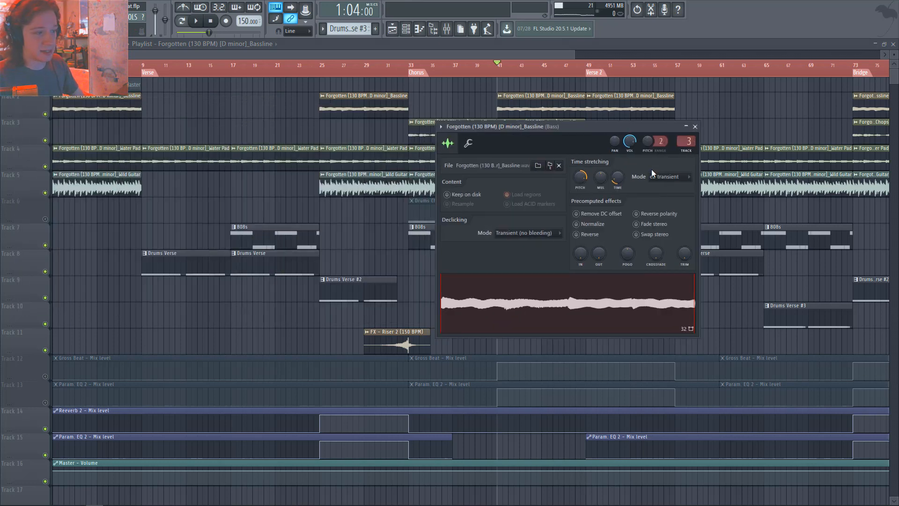
{"action": "right_click", "coordinate": [619, 179]}
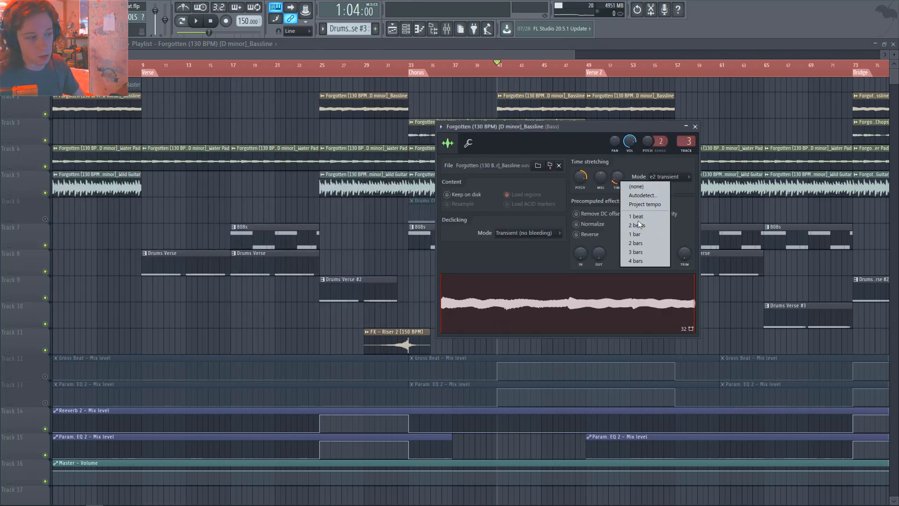
{"action": "left_click", "coordinate": [641, 196]}
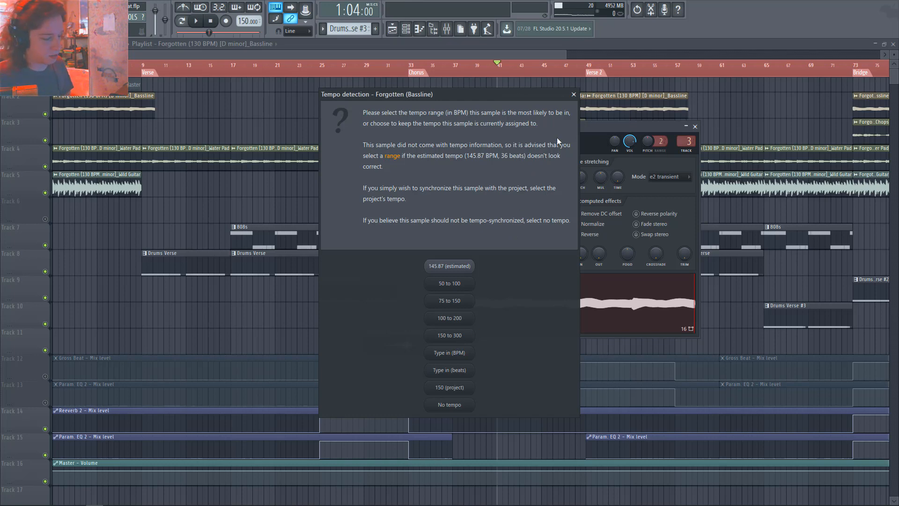
{"action": "key", "text": "Return"}
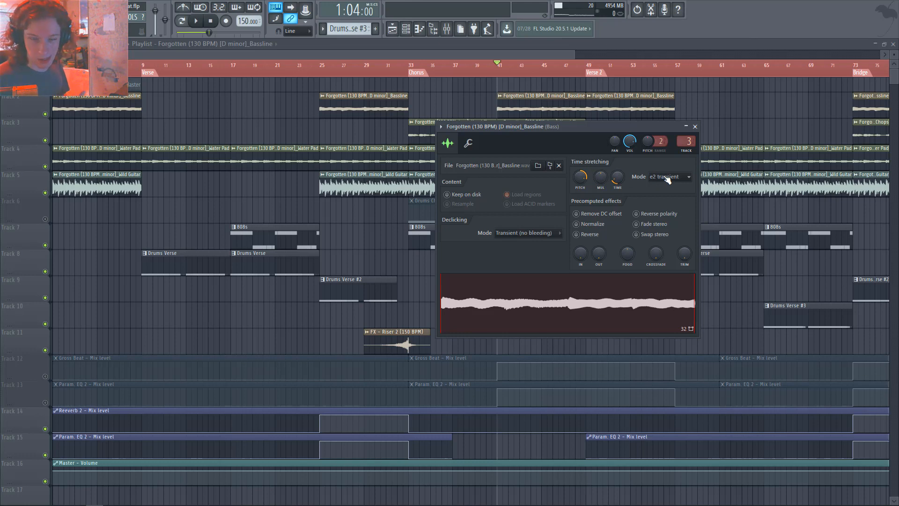
Step: Check the exact pitch value in the Bassline sample's time-stretching settings without changing it, and close its channel settings
{"action": "right_click", "coordinate": [583, 173]}
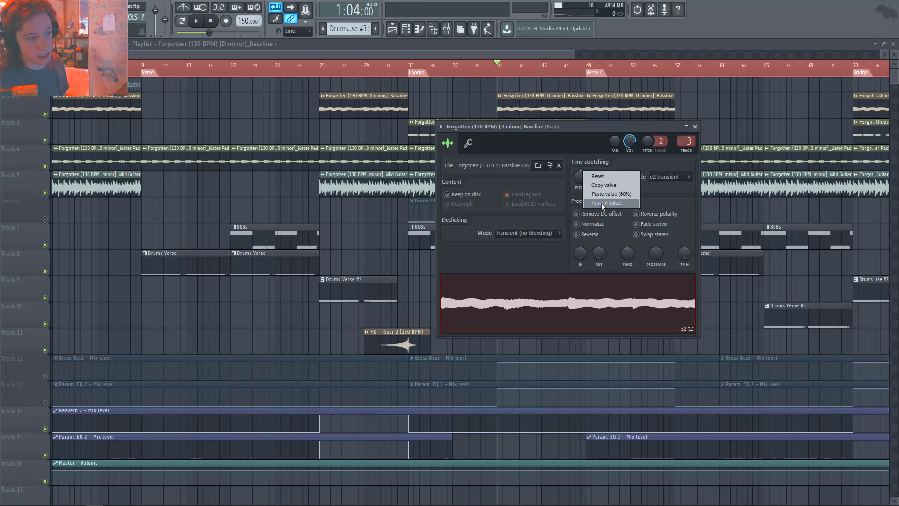
{"action": "left_click", "coordinate": [602, 204]}
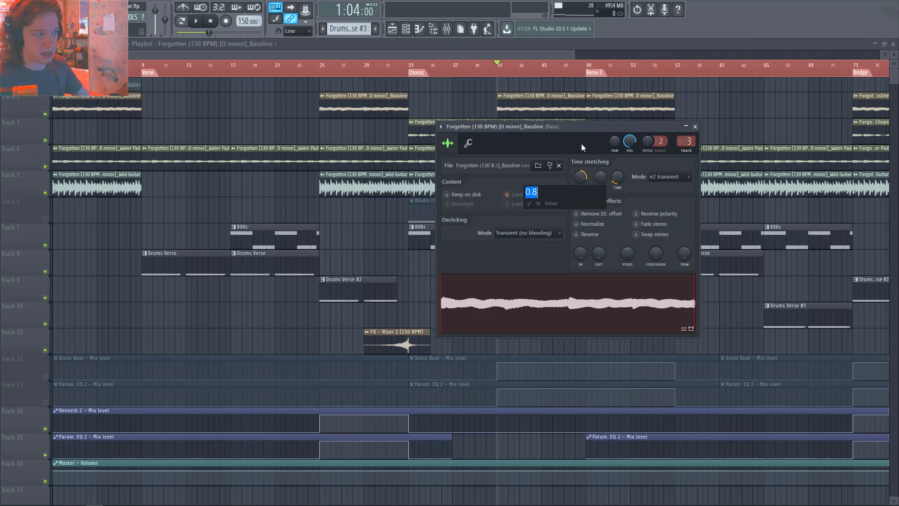
{"action": "key", "text": "Escape"}
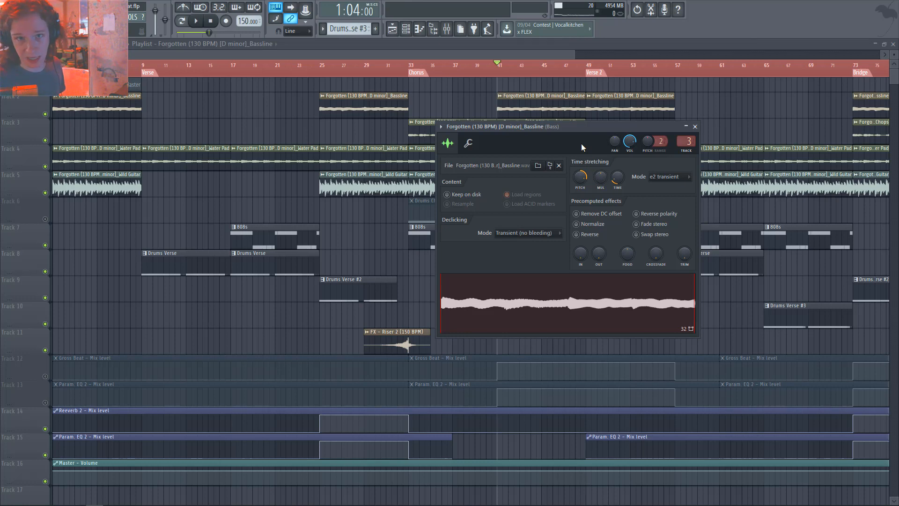
{"action": "left_click", "coordinate": [695, 129]}
Step: Review the channel settings of the Vocal Chops, Water Pad and Wild Guitar samples, closing each window after checking it
{"action": "double_click", "coordinate": [562, 124]}
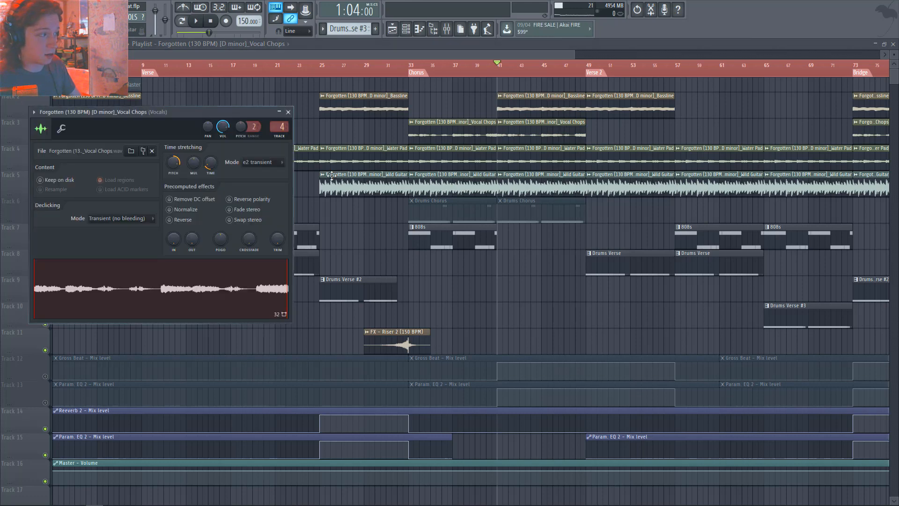
{"action": "left_click", "coordinate": [288, 112]}
{"action": "double_click", "coordinate": [535, 164]}
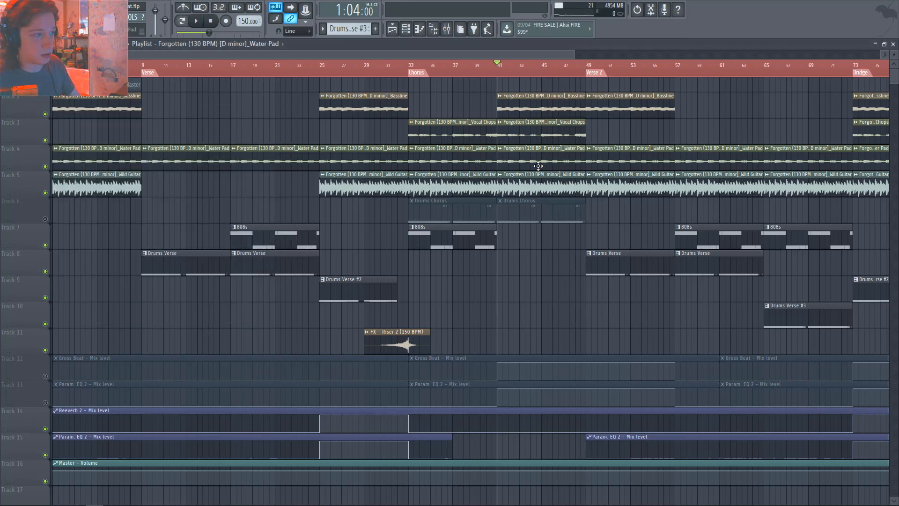
{"action": "double_click", "coordinate": [567, 182]}
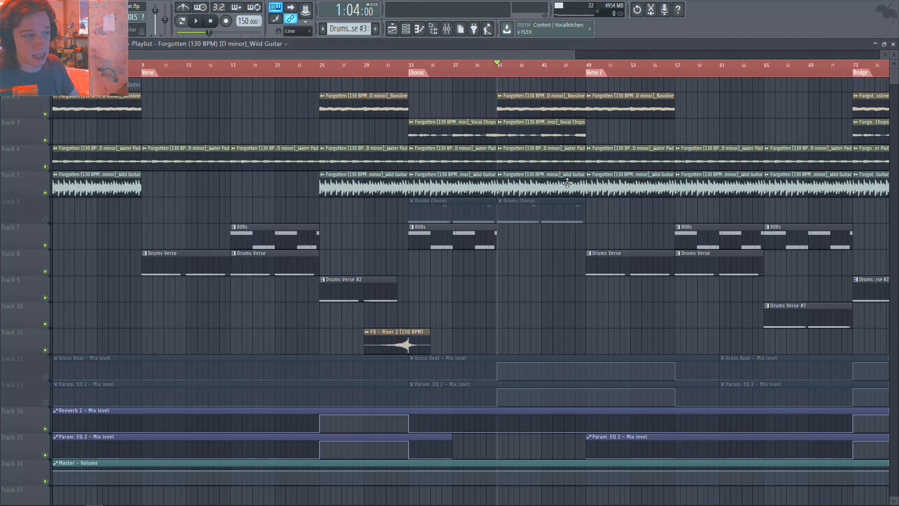
{"action": "left_click", "coordinate": [449, 139]}
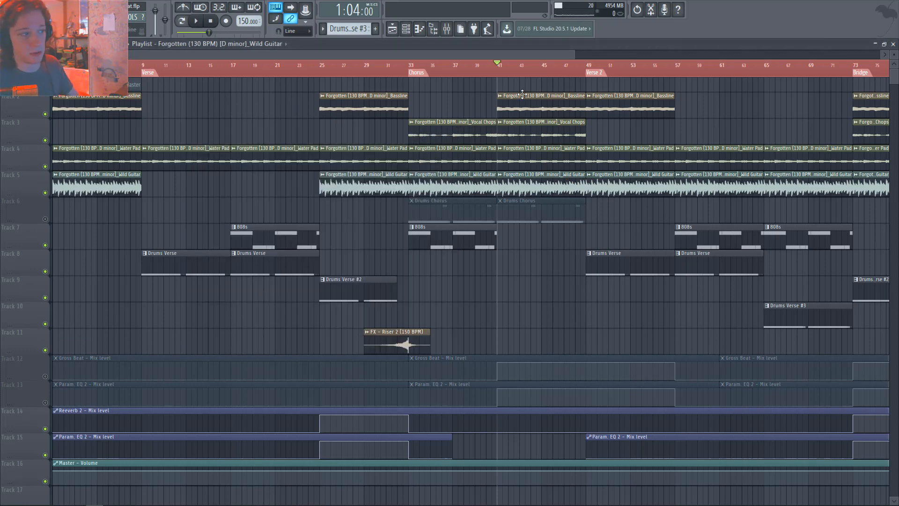
Step: Play the melody loops from bar 41 up to Verse 2 with the chorus drums and effect automation muted
{"action": "key", "text": "space"}
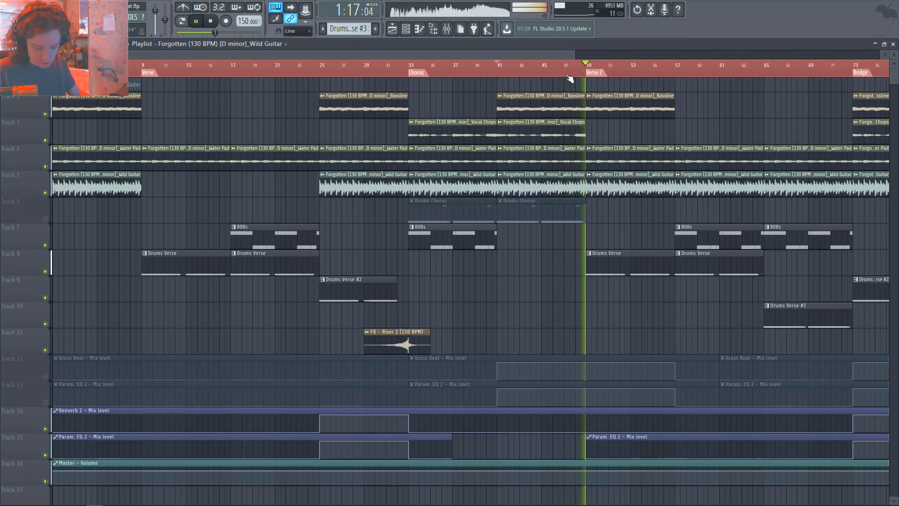
{"action": "key", "text": "space"}
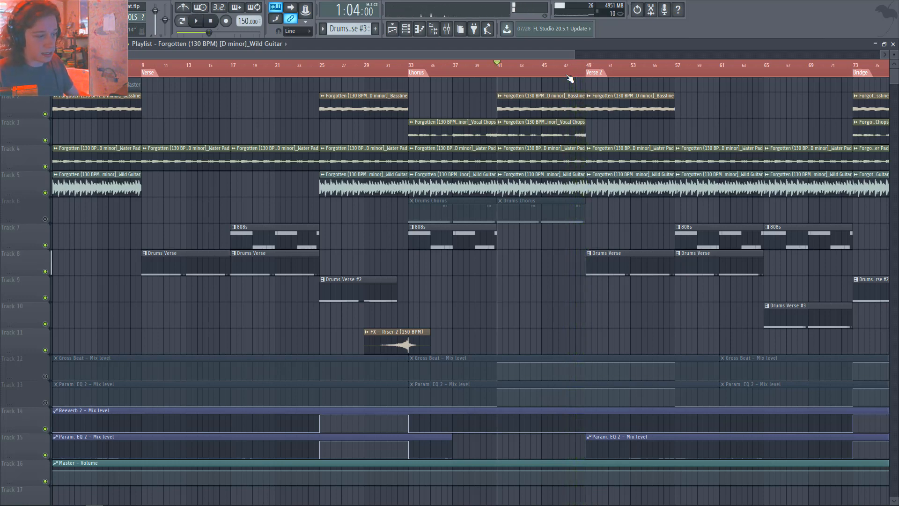
Step: Unmute tracks 6, 12 and 13 and return the playhead to the start of the arrangement
{"action": "left_click", "coordinate": [46, 219]}
{"action": "left_click", "coordinate": [45, 376]}
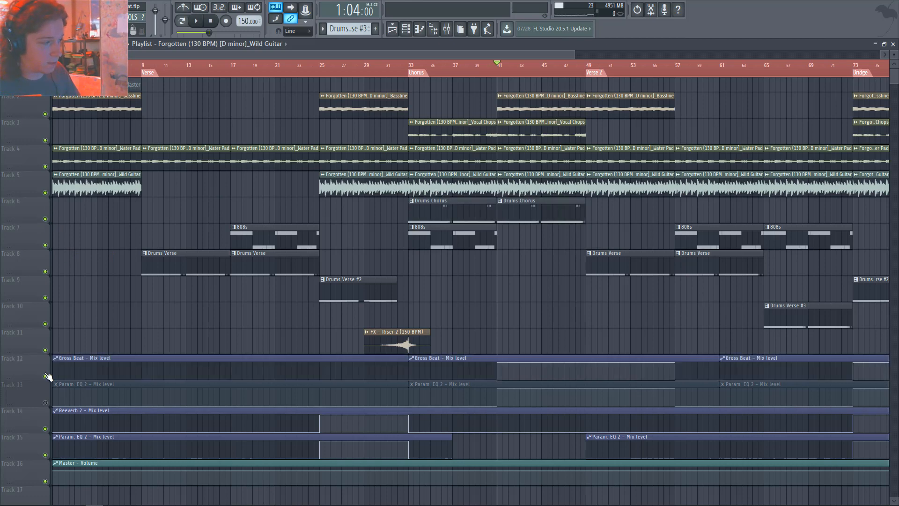
{"action": "left_click", "coordinate": [44, 402]}
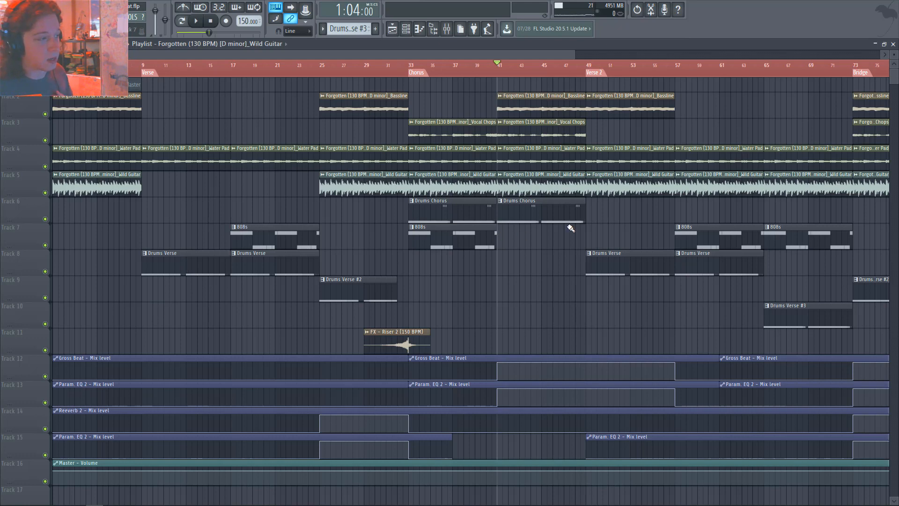
{"action": "left_click_drag", "start_coordinate": [316, 69], "coordinate": [51, 71]}
{"action": "scroll", "coordinate": [111, 123], "scroll_direction": "down", "scroll_amount": 2}
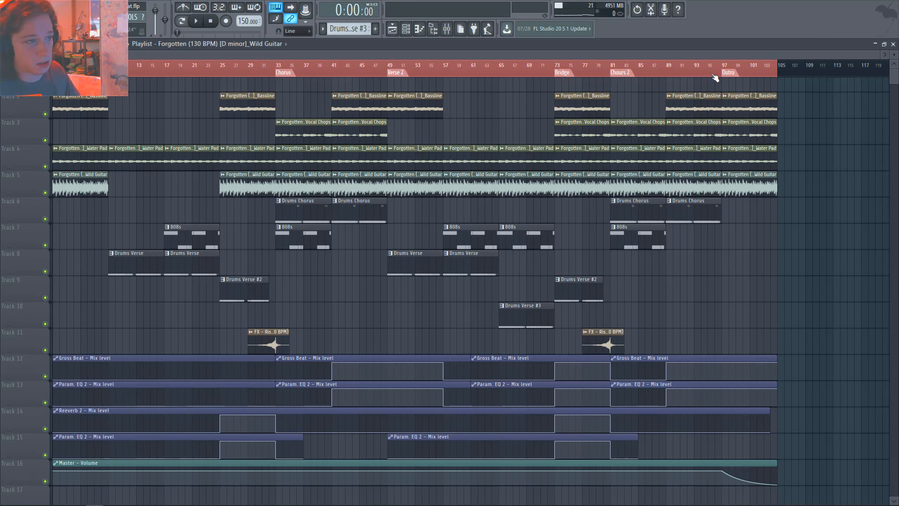
Step: Play the start of the section at bar 25 and stop playback
{"action": "mouse_move", "coordinate": [73, 463]}
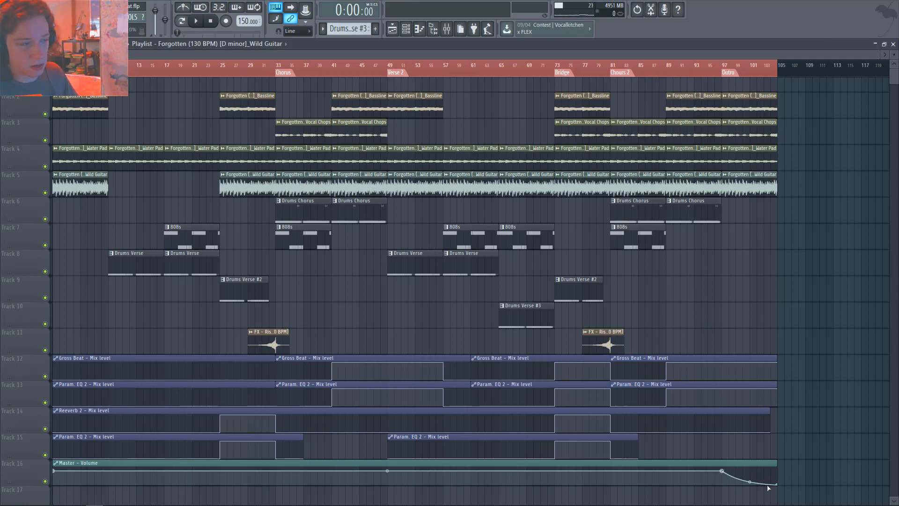
{"action": "mouse_move", "coordinate": [167, 432]}
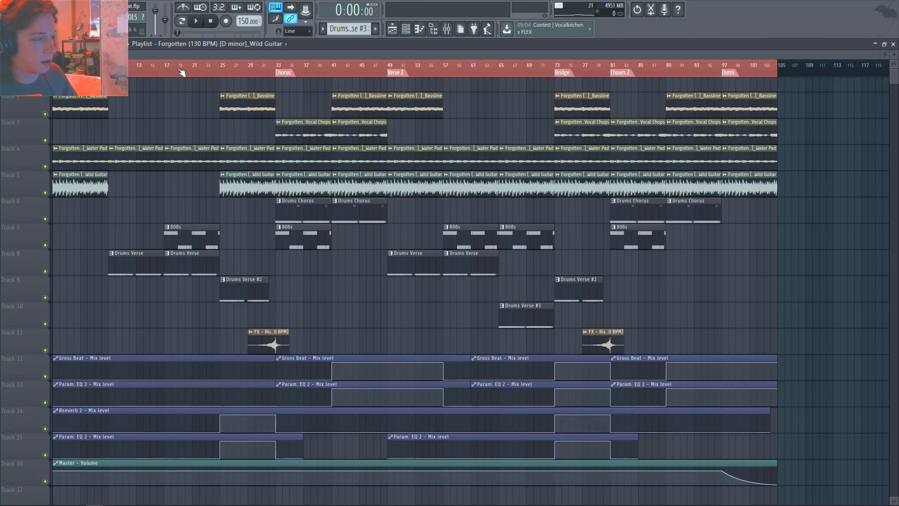
{"action": "left_click", "coordinate": [224, 71]}
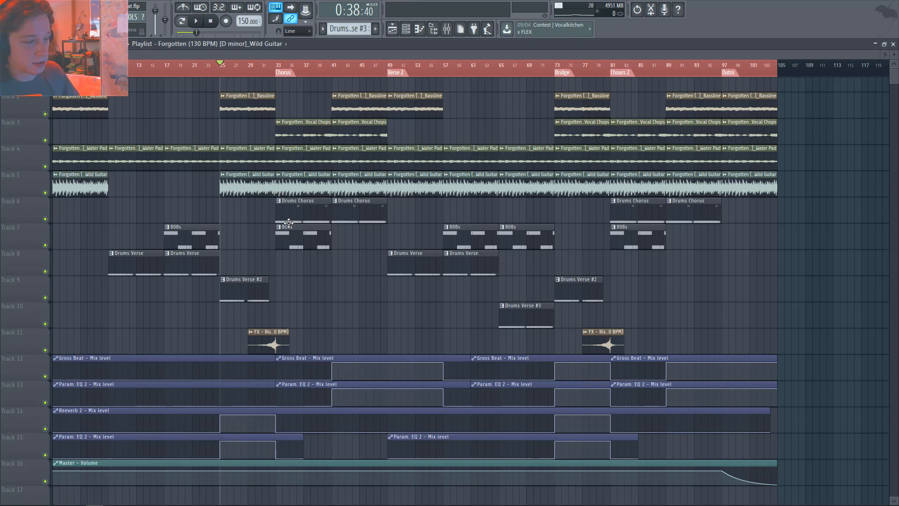
{"action": "key", "text": "space"}
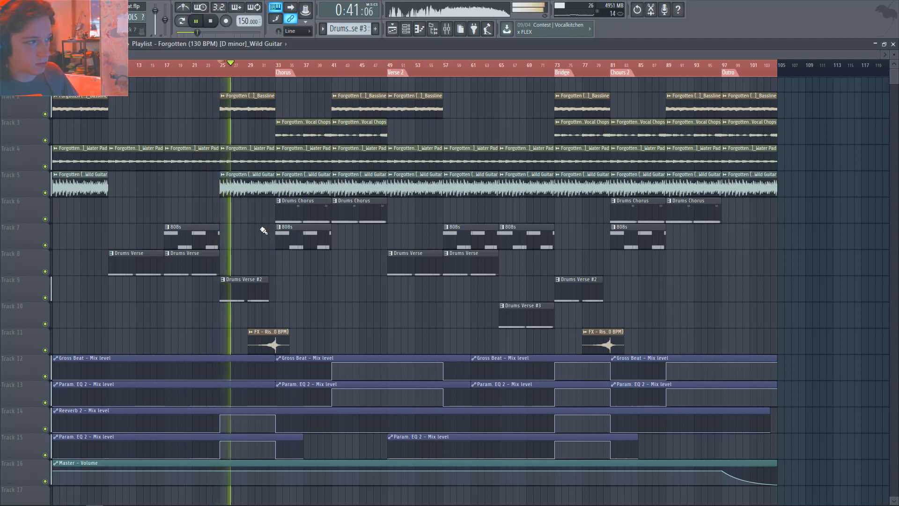
{"action": "key", "text": "space"}
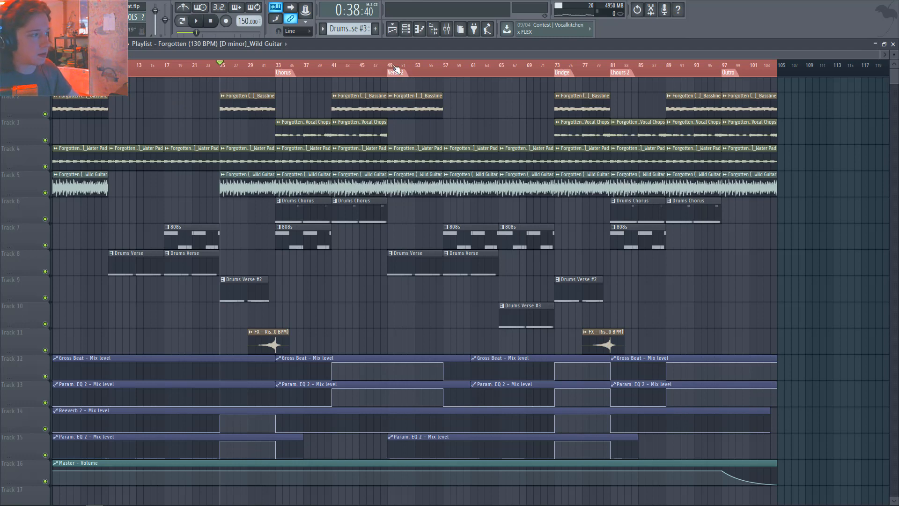
Step: Highlight the automation clips under the chorus, clear the selection, and place the playhead at bar 41
{"action": "left_click_drag", "start_coordinate": [381, 68], "coordinate": [341, 73]}
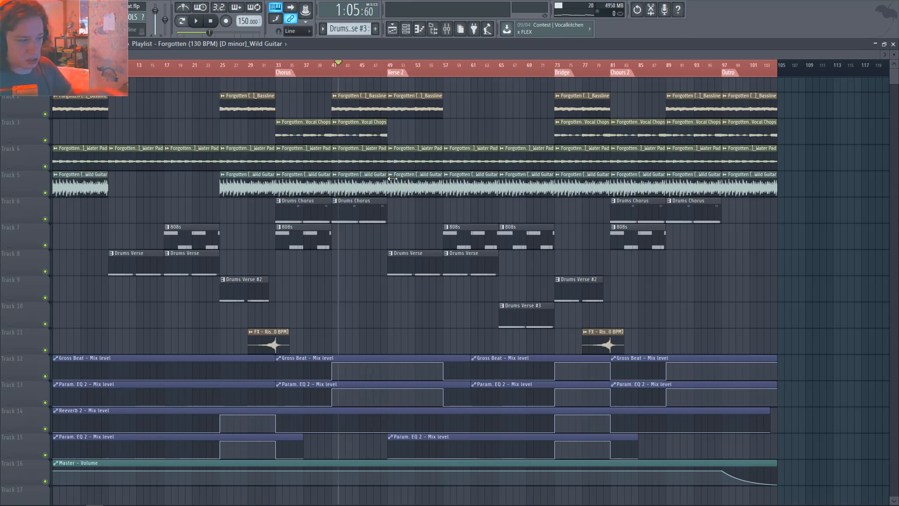
{"action": "left_click_drag", "start_coordinate": [371, 319], "coordinate": [277, 484]}
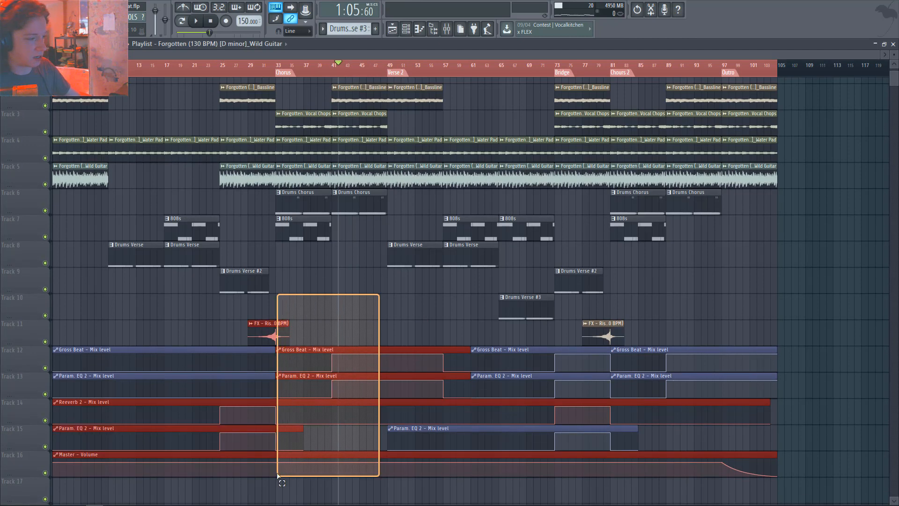
{"action": "left_click", "coordinate": [232, 312]}
{"action": "scroll", "coordinate": [233, 311], "scroll_direction": "up", "scroll_amount": 1}
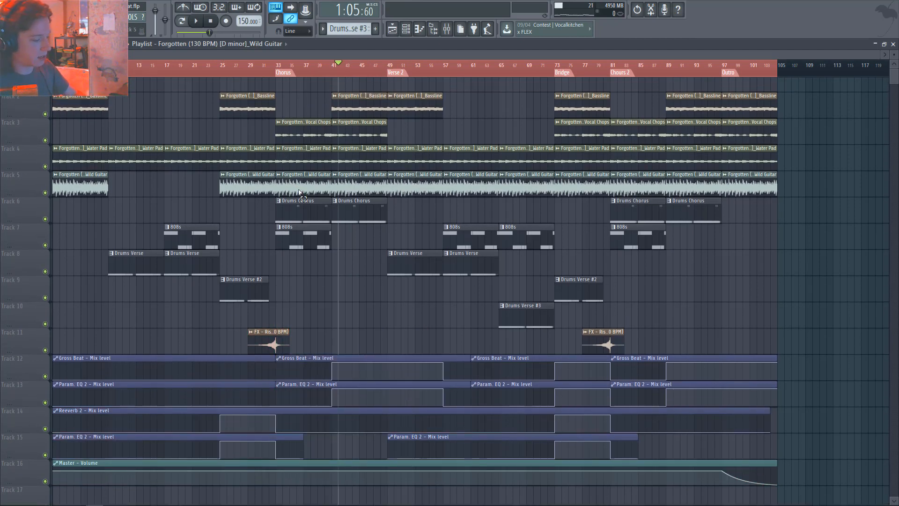
{"action": "left_click", "coordinate": [333, 69]}
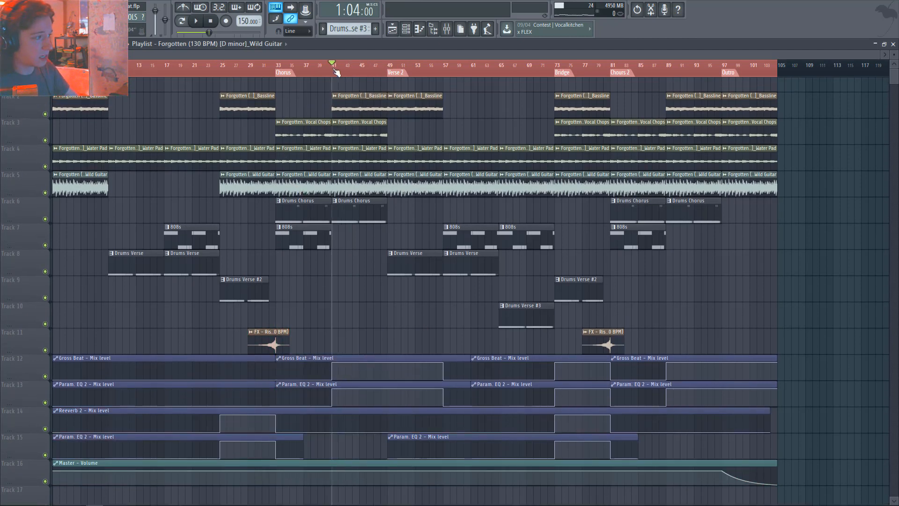
{"action": "left_click", "coordinate": [444, 69]}
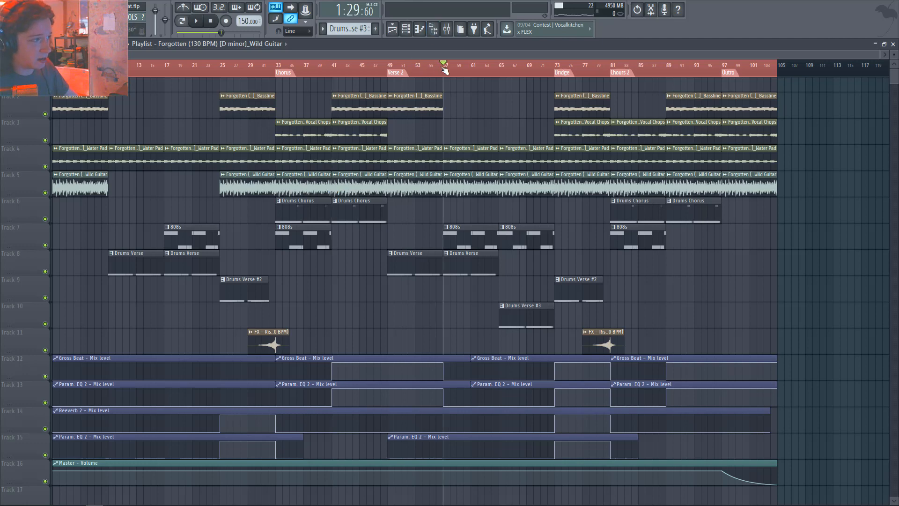
{"action": "left_click_drag", "start_coordinate": [444, 69], "coordinate": [332, 68]}
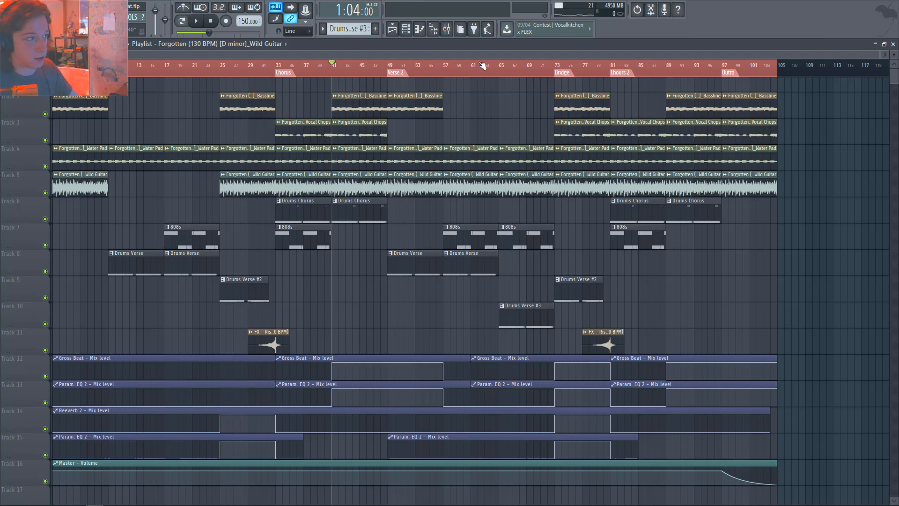
Step: Review the Guitar mixer track's Gross Beat and second Fruity parametric EQ 2 settings, closing the effect windows and the mixer
{"action": "left_click", "coordinate": [448, 34]}
{"action": "left_click", "coordinate": [200, 141]}
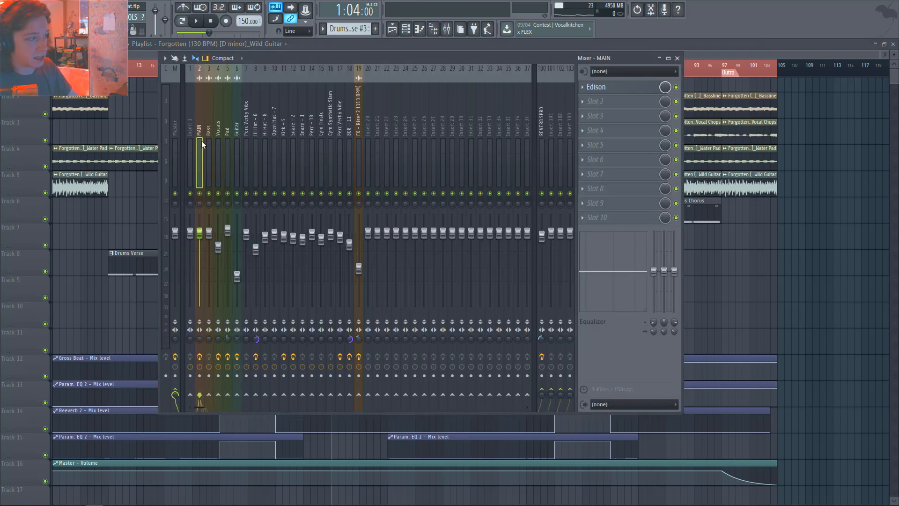
{"action": "left_click", "coordinate": [211, 141]}
{"action": "left_click", "coordinate": [226, 140]}
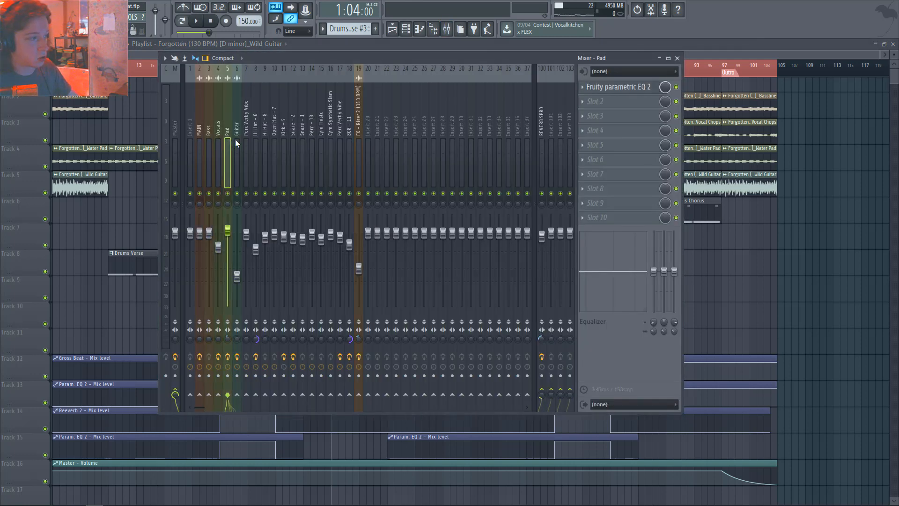
{"action": "left_click", "coordinate": [236, 139]}
{"action": "left_click", "coordinate": [609, 132]}
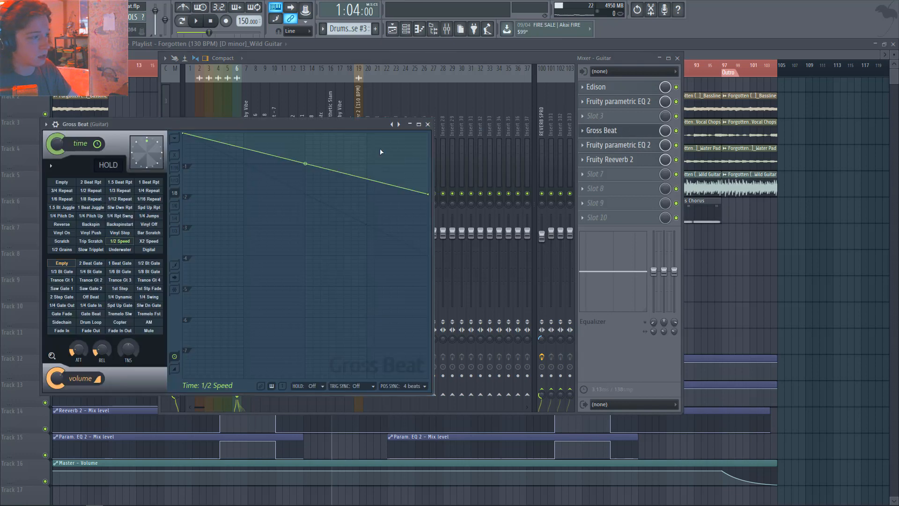
{"action": "left_click", "coordinate": [427, 125]}
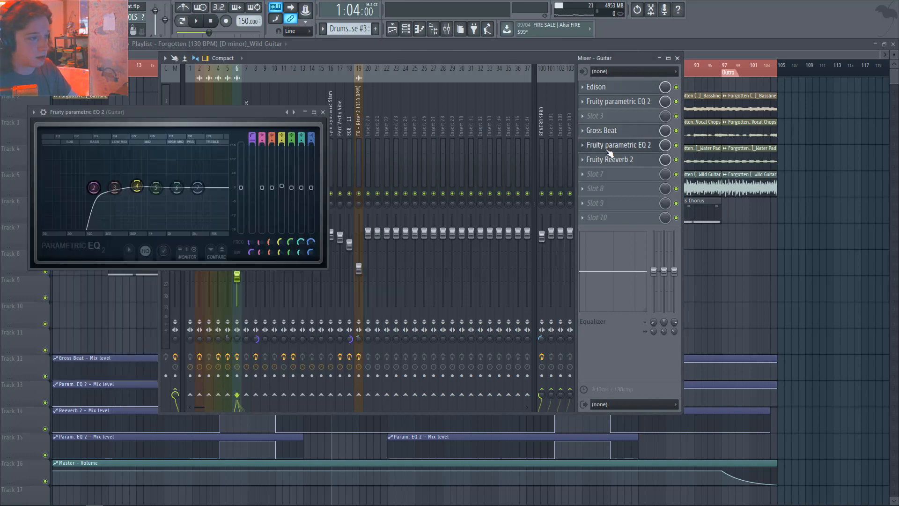
{"action": "left_click", "coordinate": [609, 145]}
{"action": "left_click", "coordinate": [323, 112]}
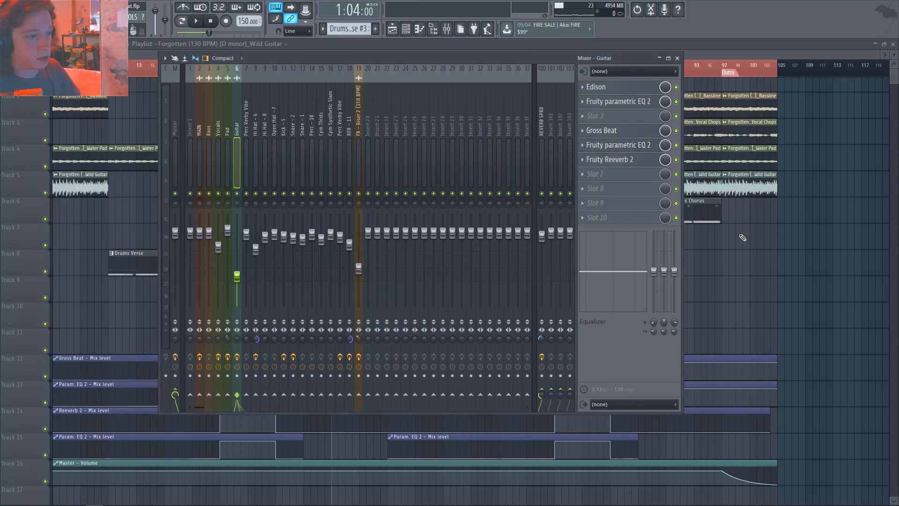
{"action": "key", "text": "F9"}
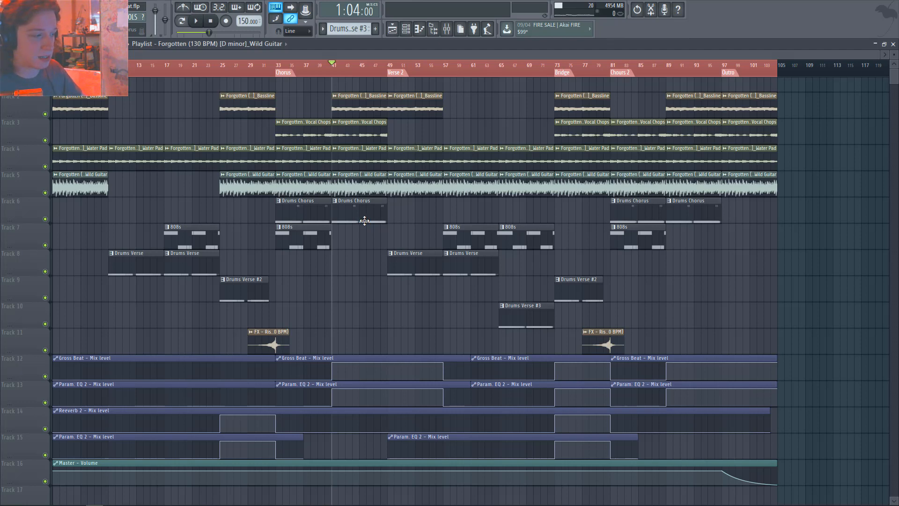
Step: Play the arrangement from bar 41 into Verse 2, stop, and return the playhead to the start
{"action": "key", "text": "space"}
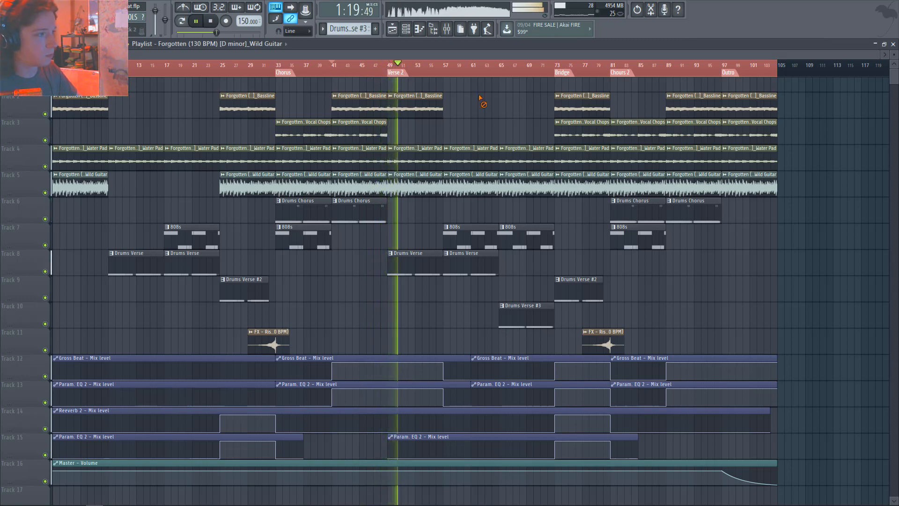
{"action": "key", "text": "space"}
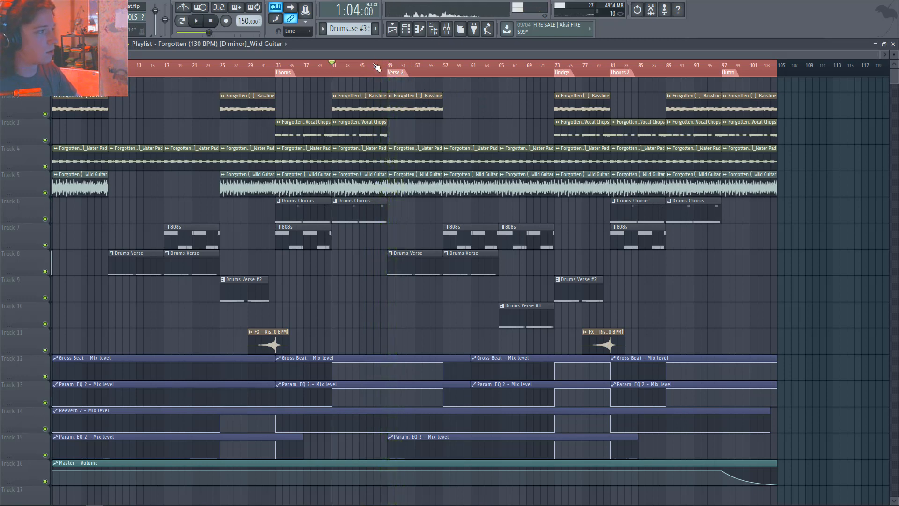
{"action": "left_click", "coordinate": [143, 65]}
{"action": "left_click_drag", "start_coordinate": [144, 65], "coordinate": [55, 66]}
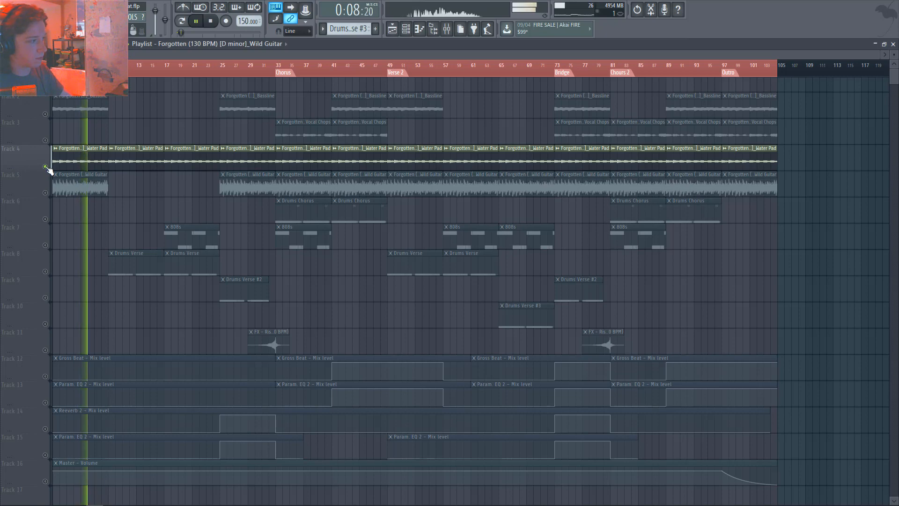
Step: Audition the intro by adding the Bassline and Wild Guitar tracks to the soloed Water Pad, stop playback, and restore all tracks
{"action": "left_click", "coordinate": [46, 114]}
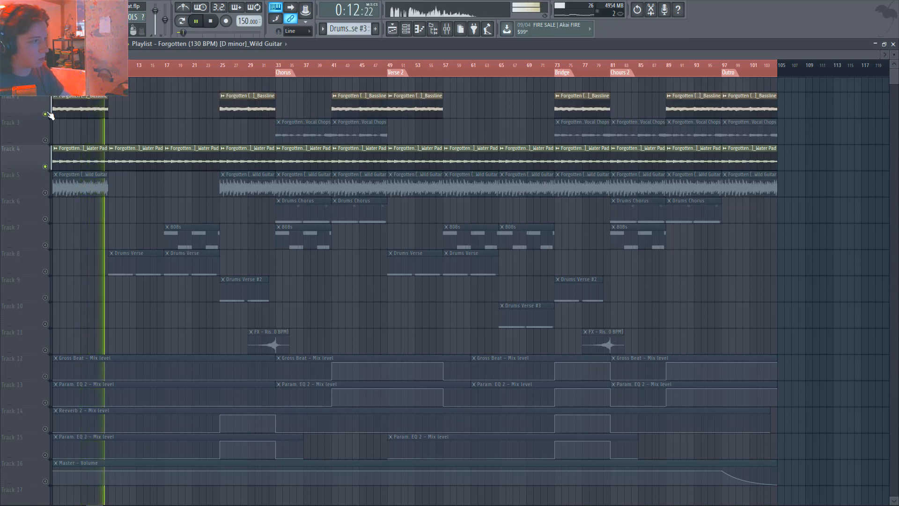
{"action": "key", "text": "space"}
{"action": "left_click", "coordinate": [45, 193]}
{"action": "key", "text": "space"}
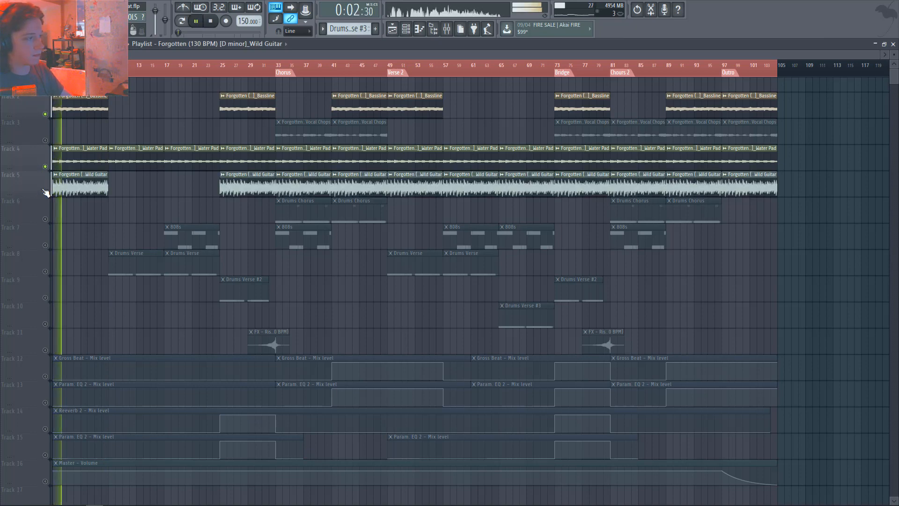
{"action": "key", "text": "space"}
{"action": "left_click", "coordinate": [46, 192], "text": "ctrl"}
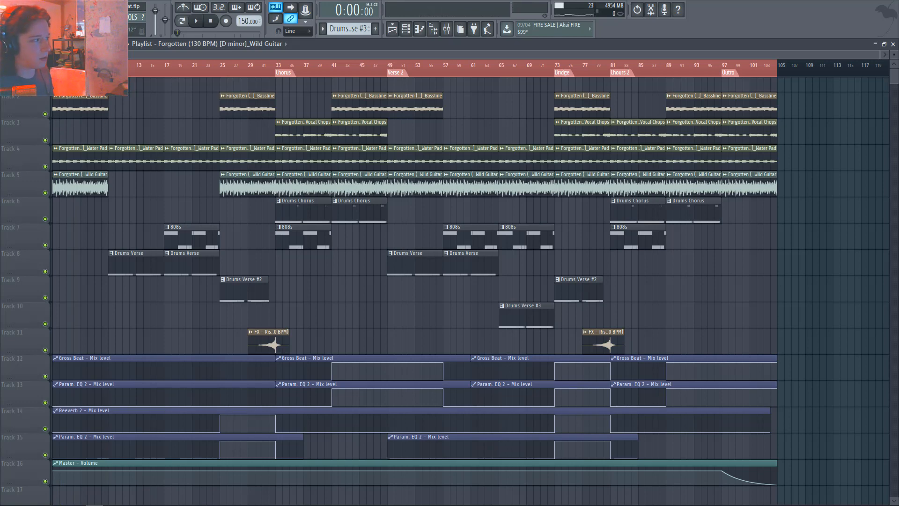
Step: Clear the timeline selection and add a time marker named Bridge at bar 25
{"action": "left_click", "coordinate": [109, 66]}
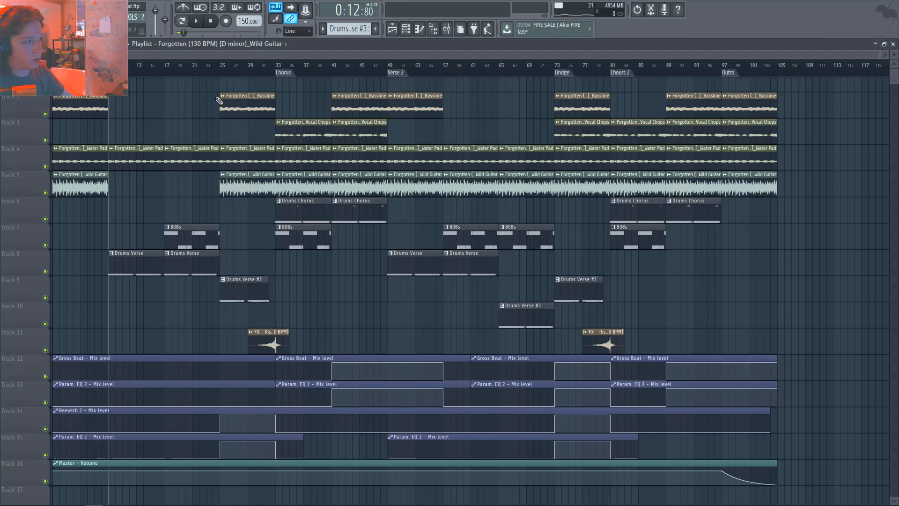
{"action": "left_click", "coordinate": [224, 76]}
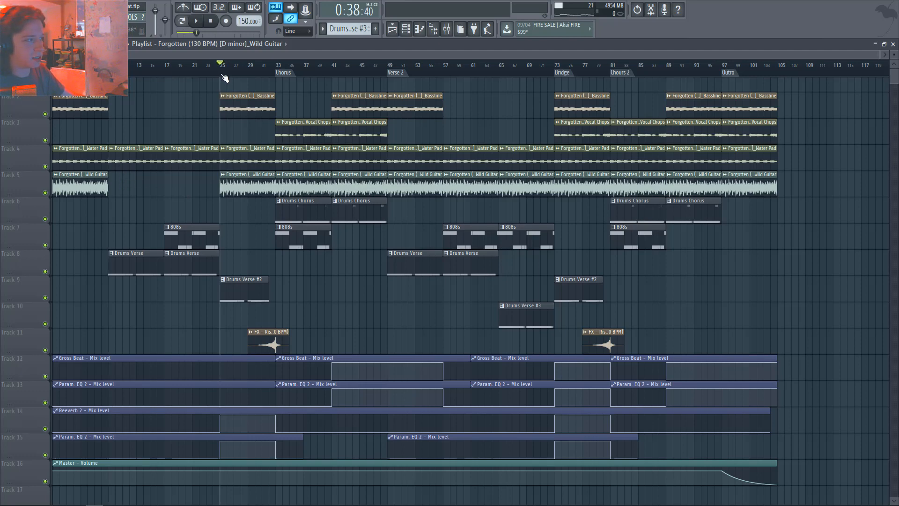
{"action": "right_click", "coordinate": [224, 77]}
{"action": "left_click", "coordinate": [227, 78]}
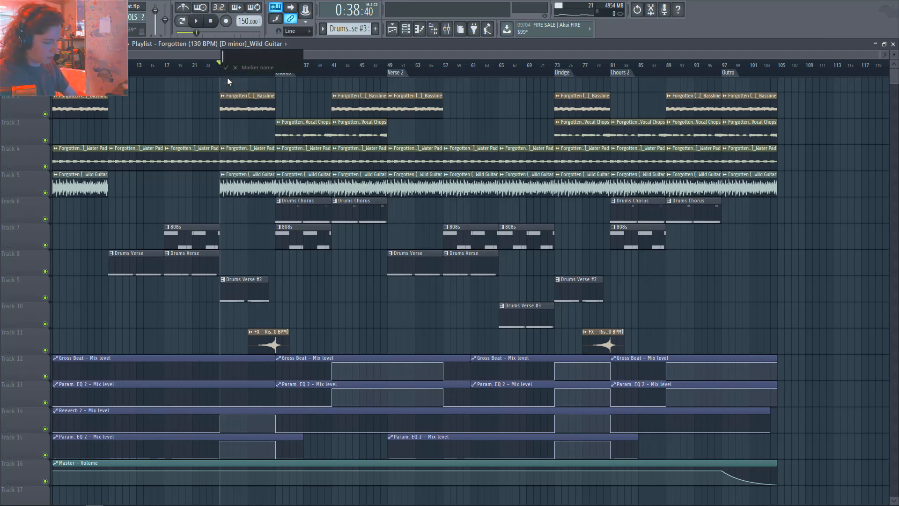
{"action": "type", "text": "Pre"}
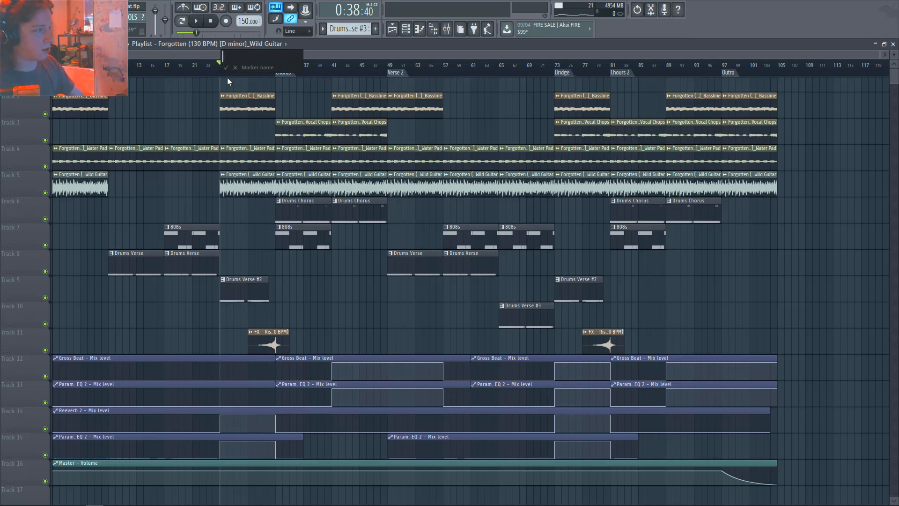
{"action": "type", "text": "Bridge"}
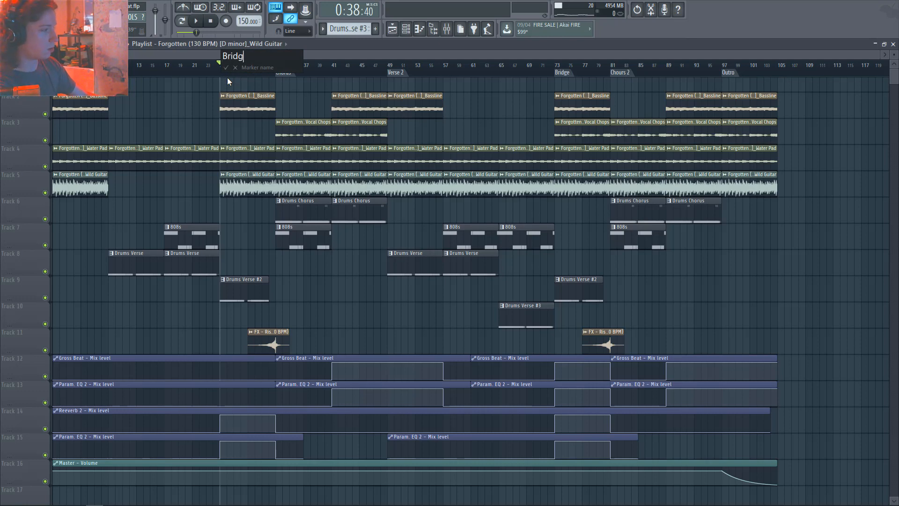
{"action": "key", "text": "Return"}
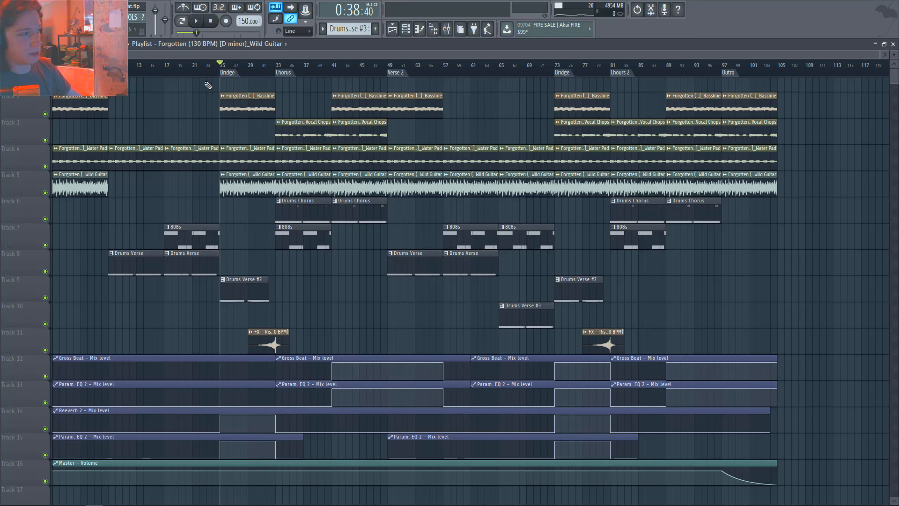
Step: Place the playhead at bar 9, open the Drums Verse pattern in the channel rack, and play it
{"action": "left_click_drag", "start_coordinate": [215, 76], "coordinate": [114, 116]}
{"action": "double_click", "coordinate": [154, 254]}
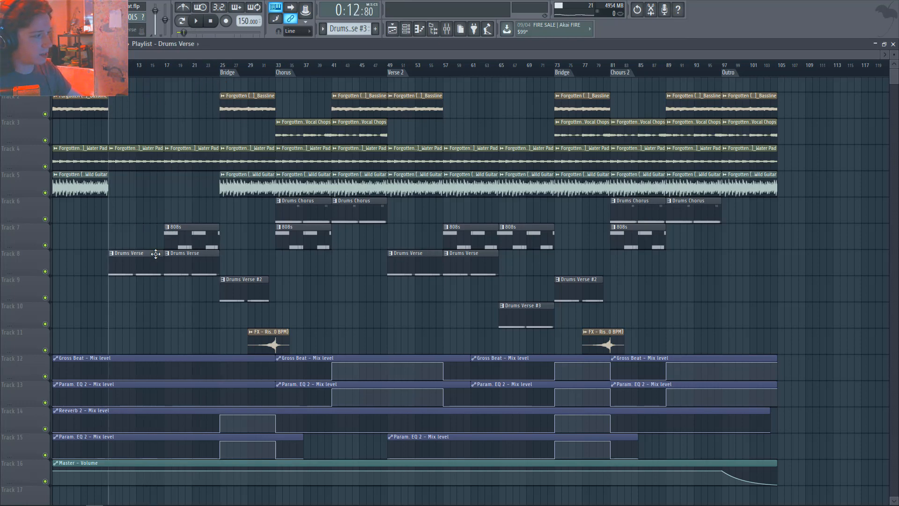
{"action": "left_click_drag", "start_coordinate": [144, 88], "coordinate": [323, 184]}
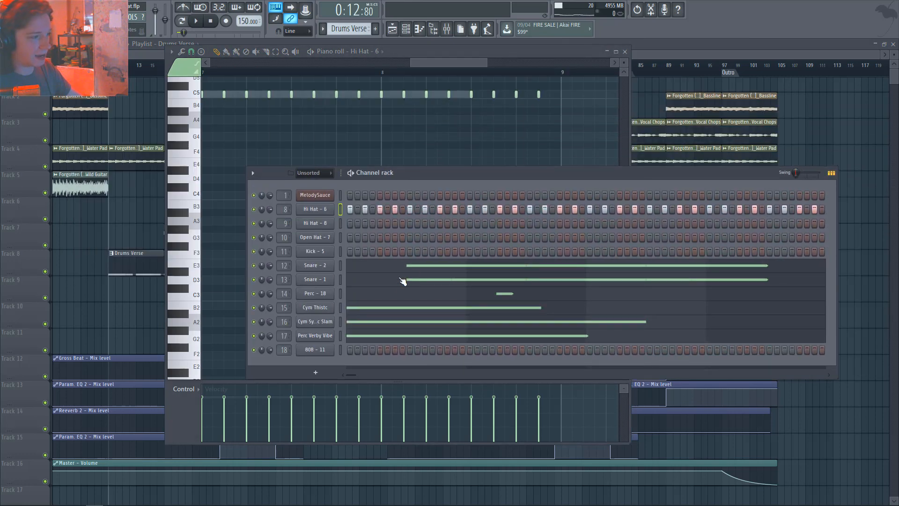
{"action": "key", "text": "space"}
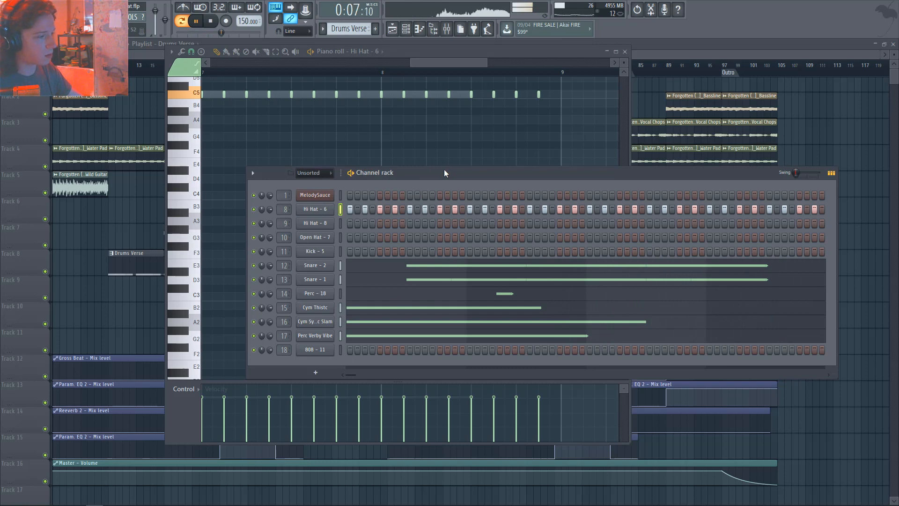
Step: Inspect the Cym Thistc and Perc Verby Vibe notes in the piano roll during playback and close it
{"action": "left_click", "coordinate": [393, 308]}
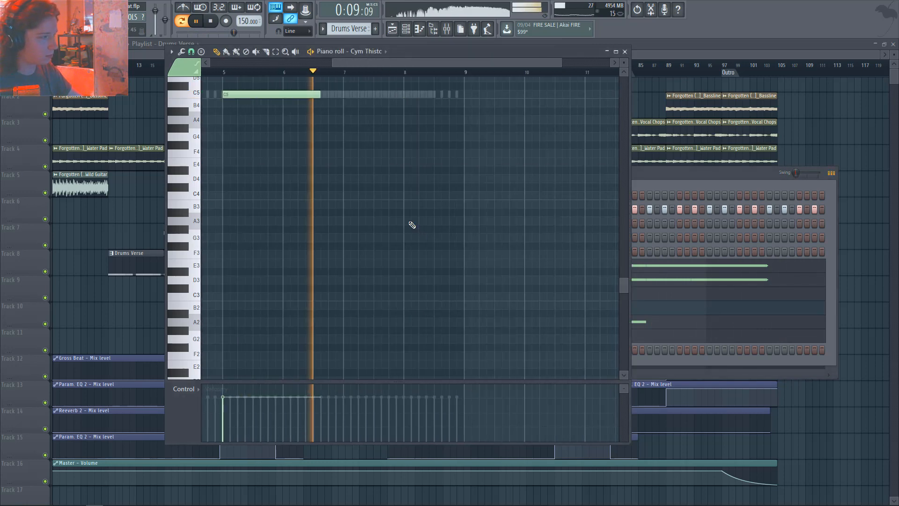
{"action": "left_click", "coordinate": [662, 336]}
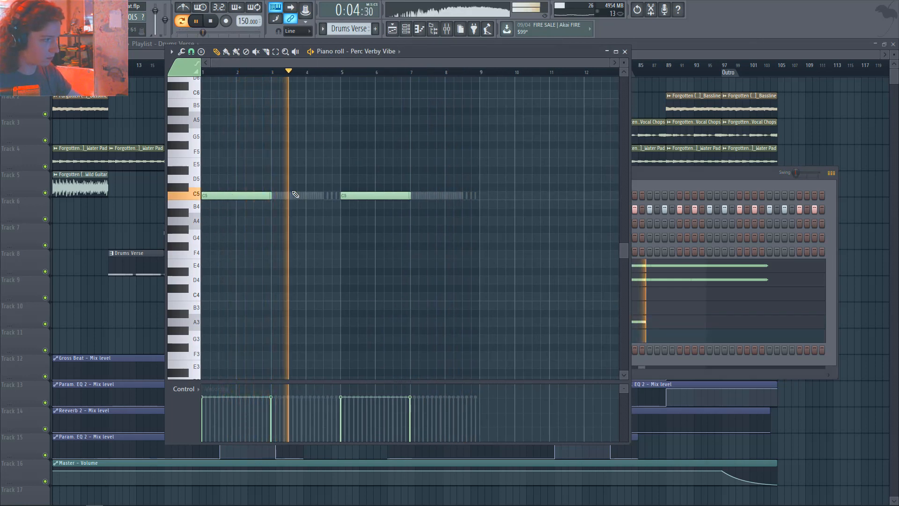
{"action": "left_click", "coordinate": [625, 52]}
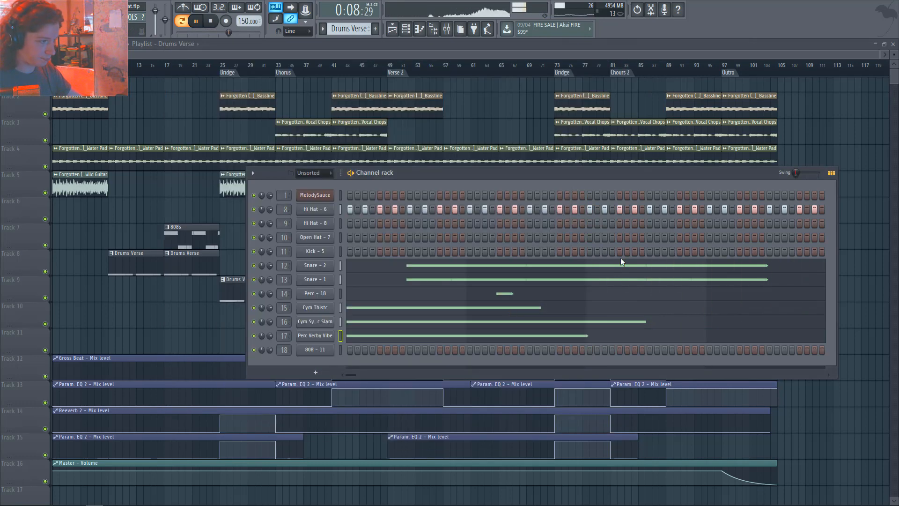
Step: Stop playback, inspect the Perc Verby Vibe channel's sample settings, root note and piano roll notes, and close its windows
{"action": "key", "text": "space"}
{"action": "left_click", "coordinate": [327, 336]}
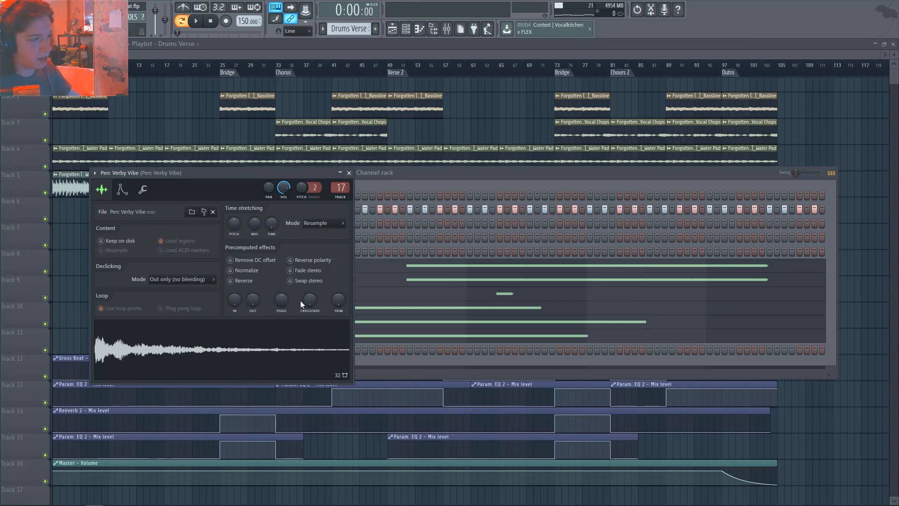
{"action": "left_click", "coordinate": [143, 191]}
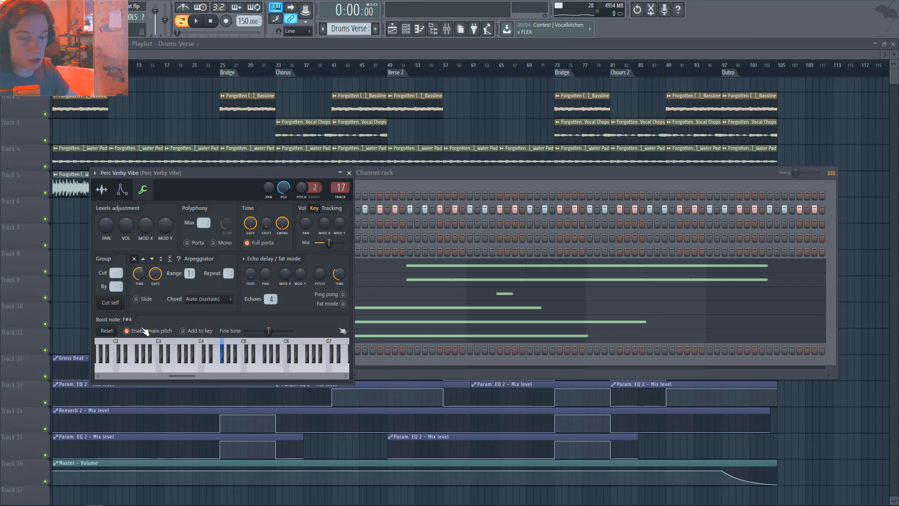
{"action": "left_click", "coordinate": [349, 173]}
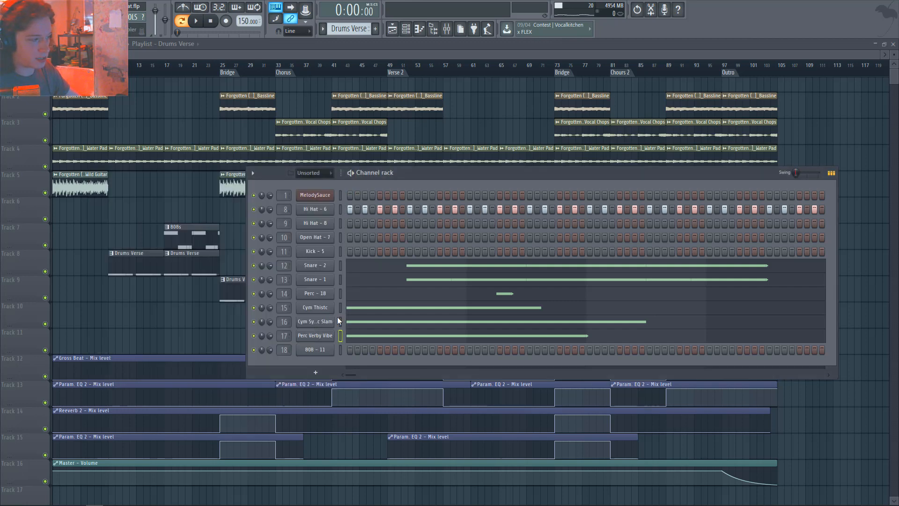
{"action": "left_click", "coordinate": [341, 323]}
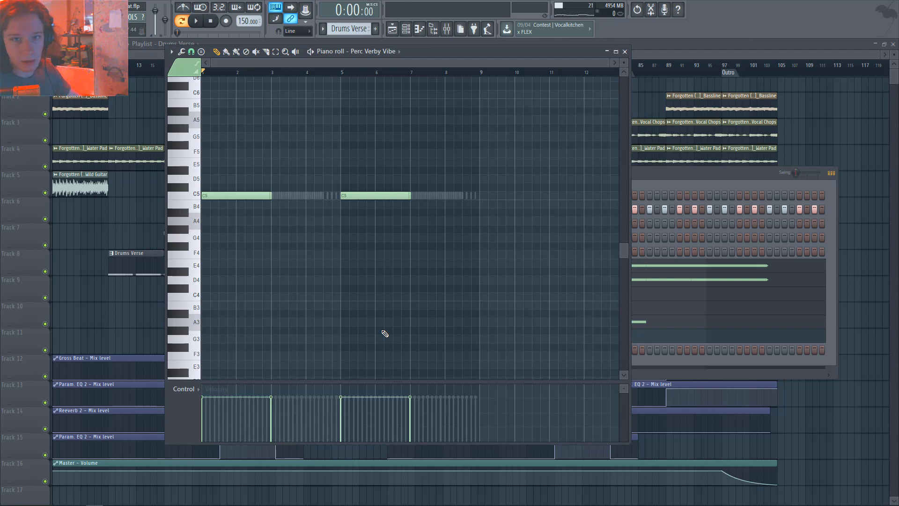
{"action": "left_click", "coordinate": [625, 52]}
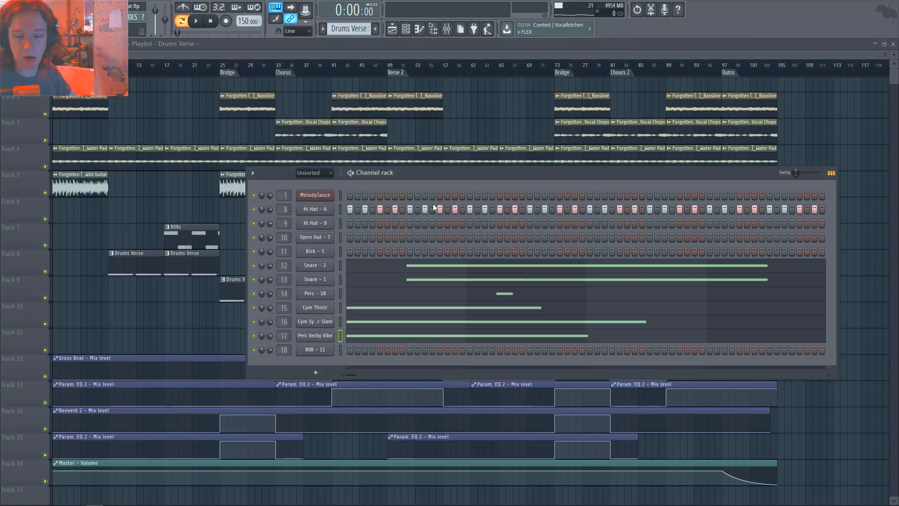
Step: Inspect the 808 - 11 channel's envelope and sample waveform settings and close its window
{"action": "left_click", "coordinate": [315, 349]}
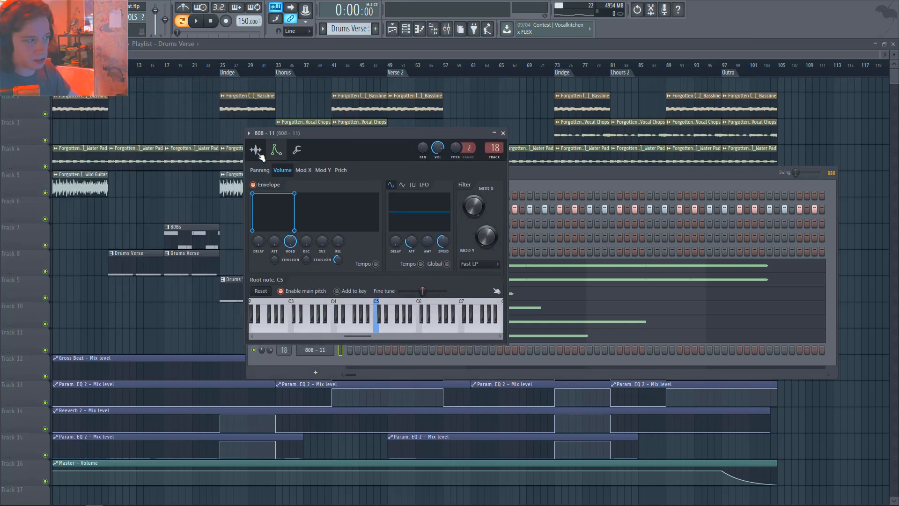
{"action": "left_click", "coordinate": [258, 152]}
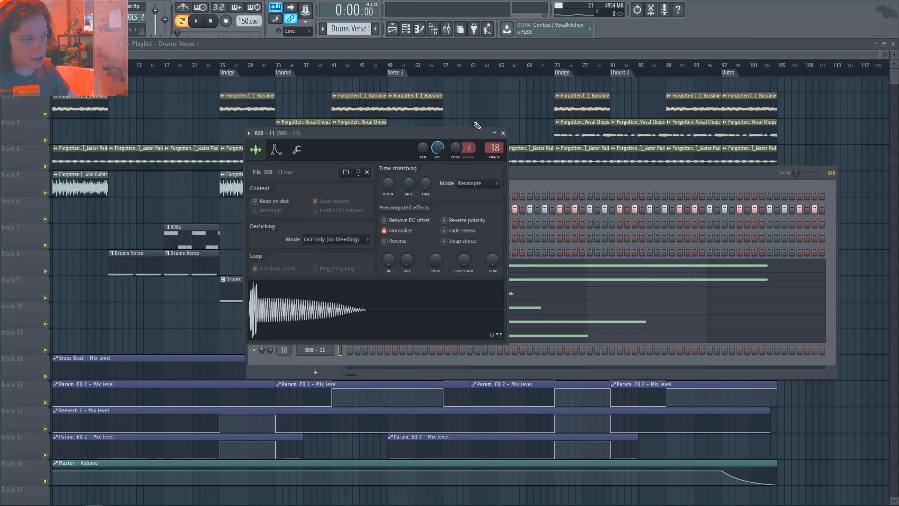
{"action": "left_click", "coordinate": [503, 133]}
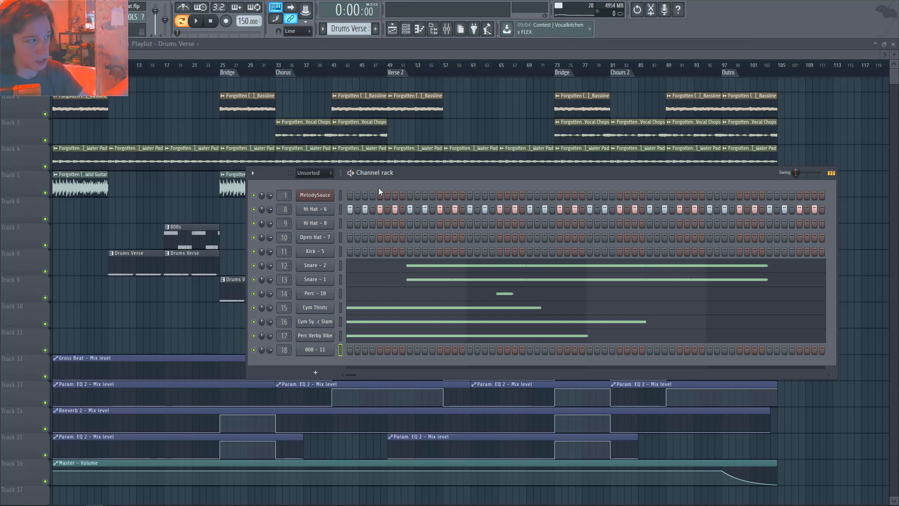
Step: Close the channel rack, place the playhead at bar 17, and show the first 808s clip's notes in the piano roll
{"action": "key", "text": "F6"}
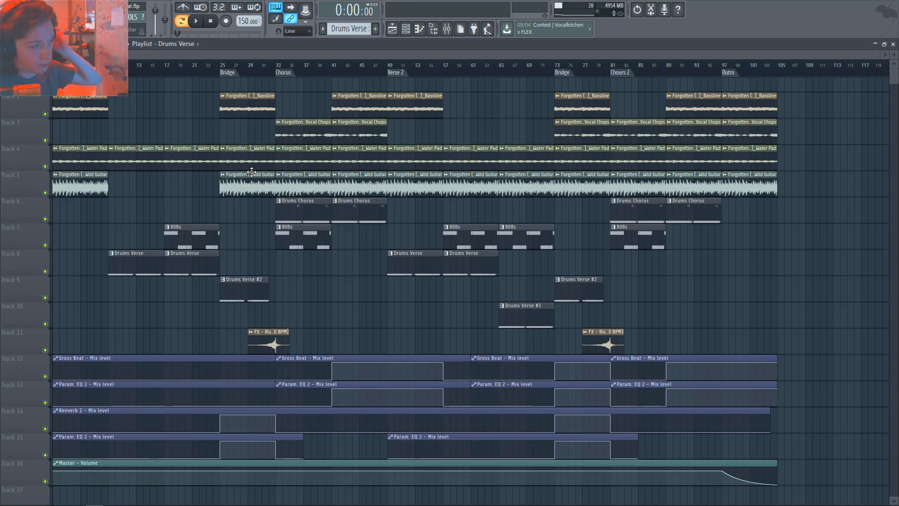
{"action": "left_click", "coordinate": [165, 66]}
{"action": "left_click", "coordinate": [181, 239]}
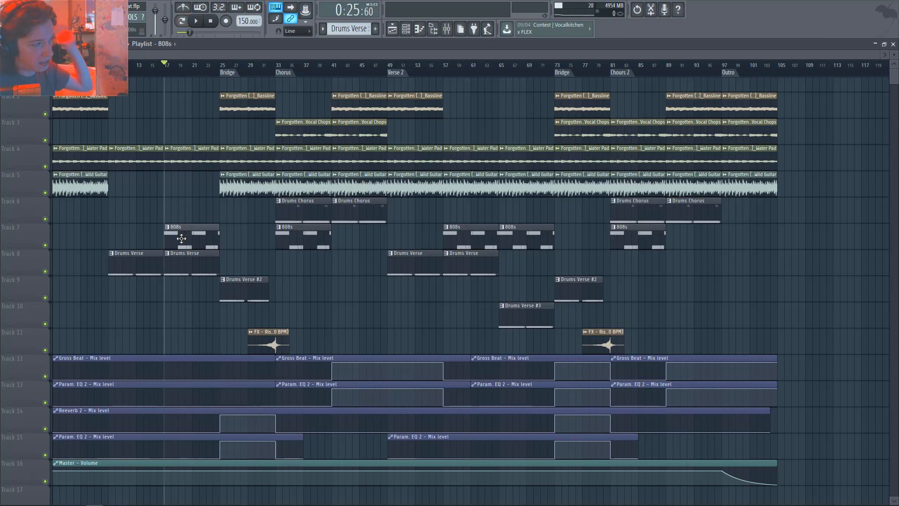
{"action": "double_click", "coordinate": [181, 238]}
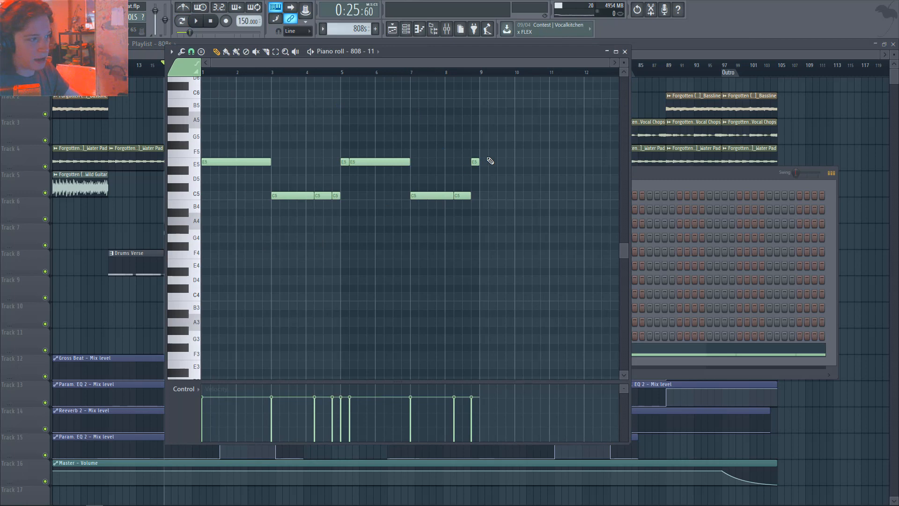
Step: Open Edison on the Guitar mixer track, play the guitar sample while examining its note markers, and stop it
{"action": "left_click", "coordinate": [446, 29]}
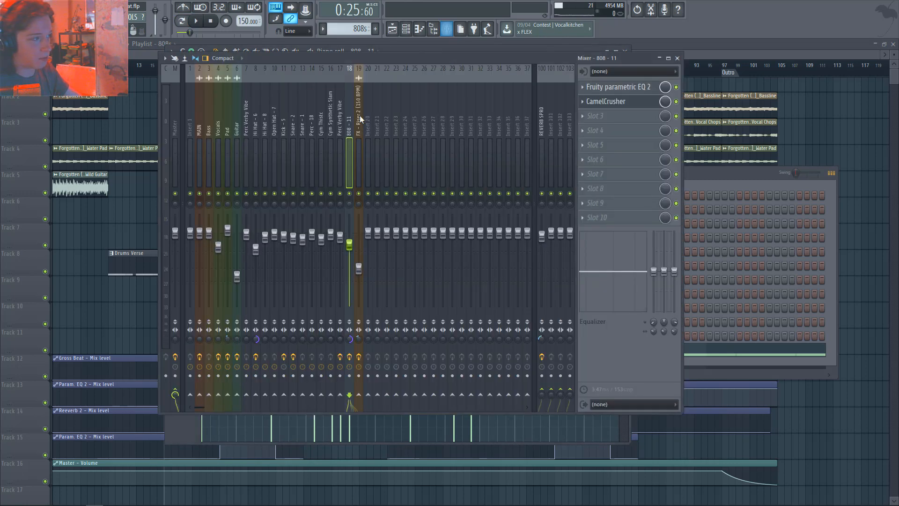
{"action": "left_click", "coordinate": [211, 140]}
{"action": "left_click", "coordinate": [217, 140]}
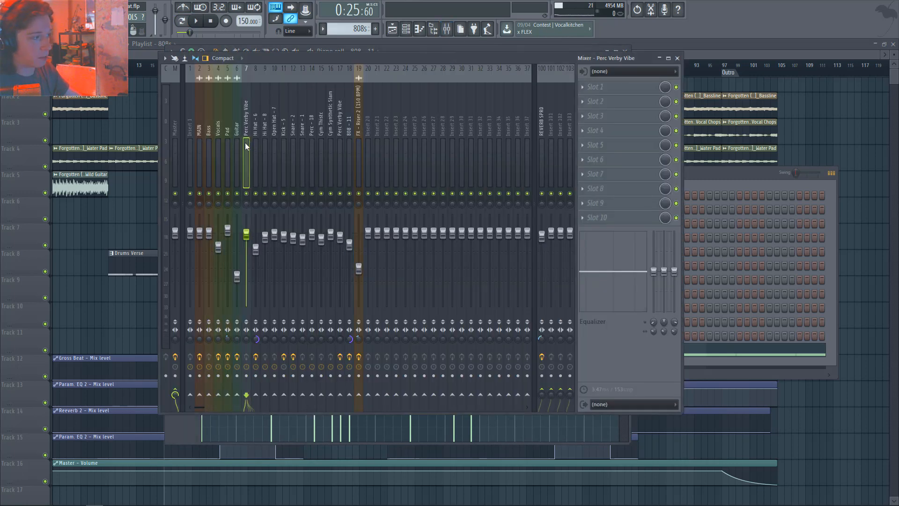
{"action": "left_click", "coordinate": [237, 140]}
{"action": "left_click", "coordinate": [627, 88]}
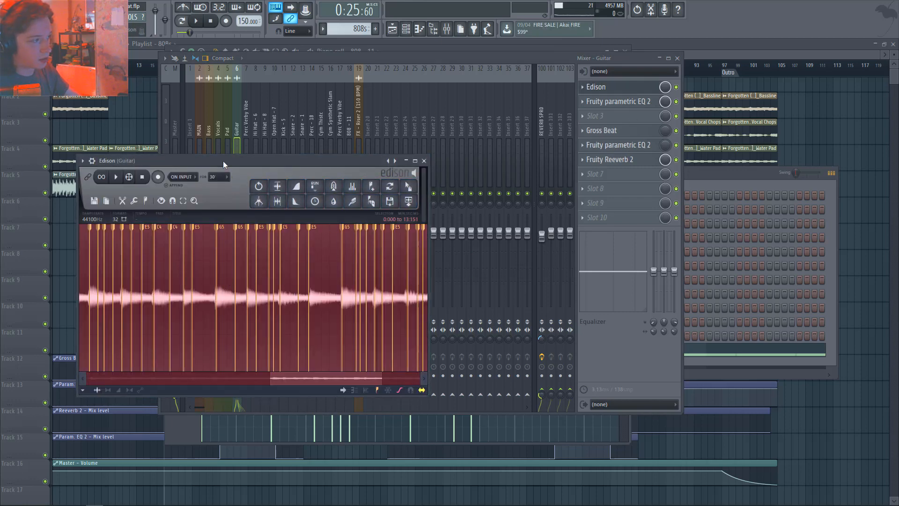
{"action": "left_click_drag", "start_coordinate": [223, 161], "coordinate": [402, 163]}
{"action": "left_click", "coordinate": [336, 178]}
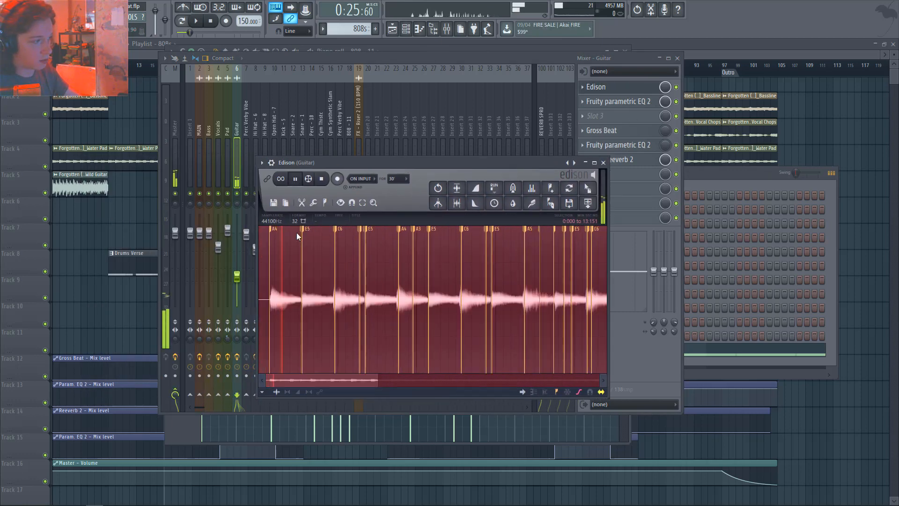
{"action": "scroll", "coordinate": [330, 286], "scroll_direction": "up", "scroll_amount": 2}
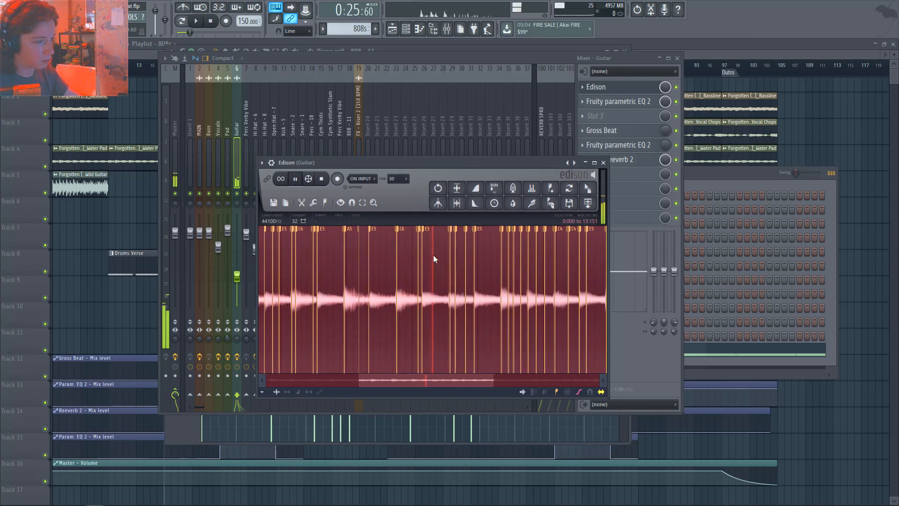
{"action": "left_click", "coordinate": [322, 182]}
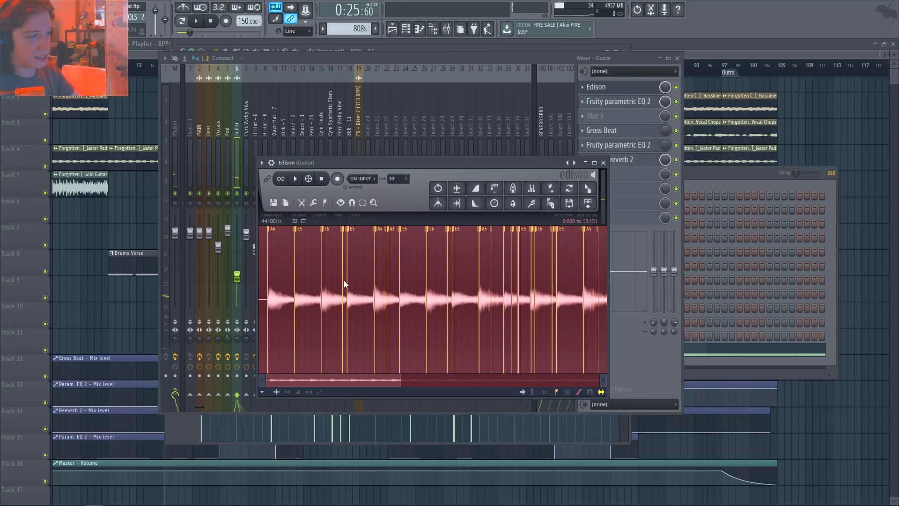
{"action": "scroll", "coordinate": [301, 243], "scroll_direction": "down", "scroll_amount": 2}
Step: Reopen the 808 - 11 notes from the channel rack, examine them in the piano roll, and return to the playlist
{"action": "left_click", "coordinate": [746, 181]}
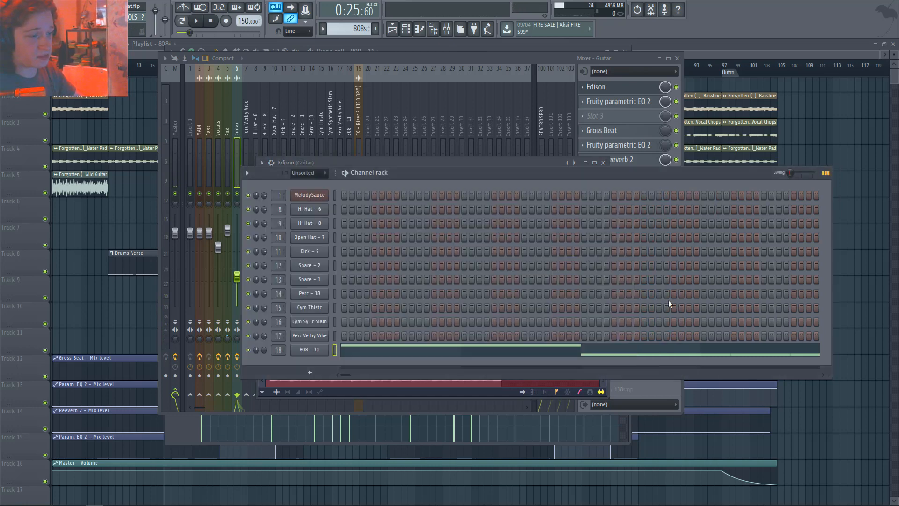
{"action": "left_click", "coordinate": [369, 349]}
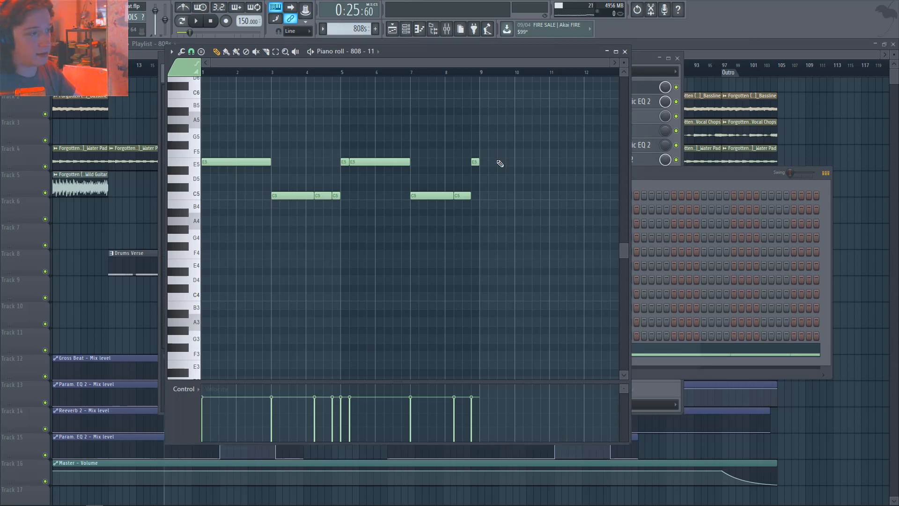
{"action": "scroll", "coordinate": [501, 163], "scroll_direction": "up", "scroll_amount": 3}
{"action": "scroll", "coordinate": [477, 192], "scroll_direction": "down", "scroll_amount": 4}
{"action": "scroll", "coordinate": [518, 276], "scroll_direction": "up", "scroll_amount": 4}
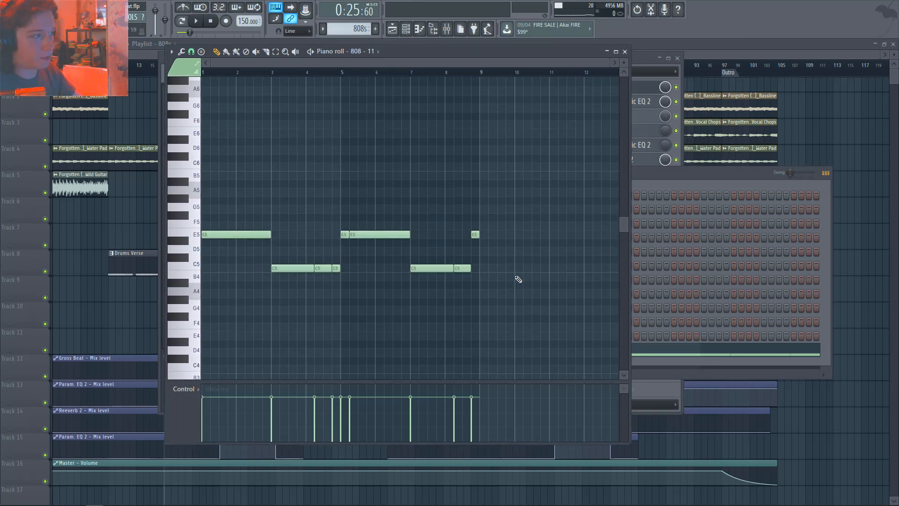
{"action": "key", "text": "F7"}
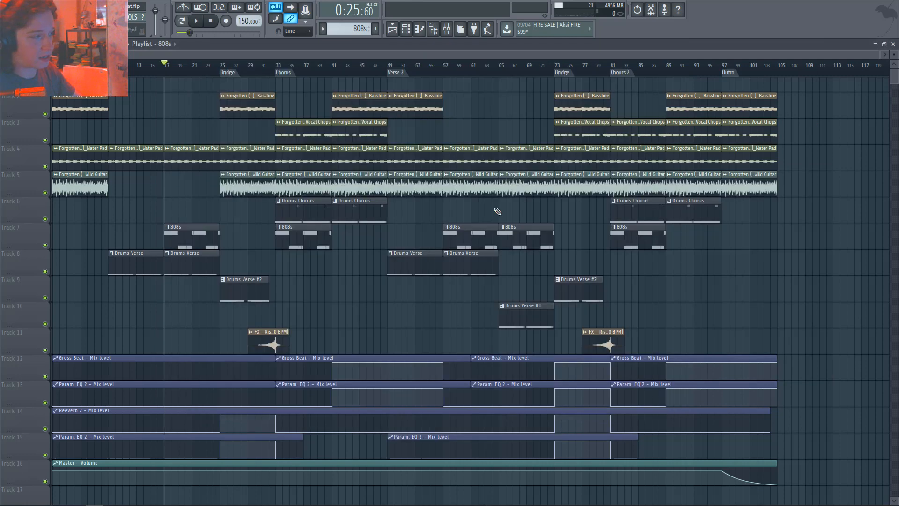
Step: View the first Drums Verse clip's pattern in the channel rack and hide the rack again
{"action": "double_click", "coordinate": [137, 253]}
{"action": "key", "text": "F7"}
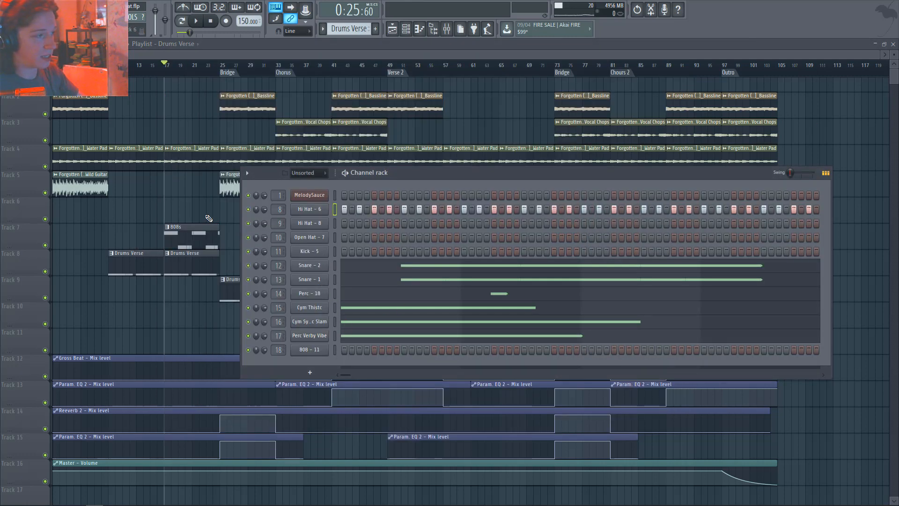
{"action": "key", "text": "F6"}
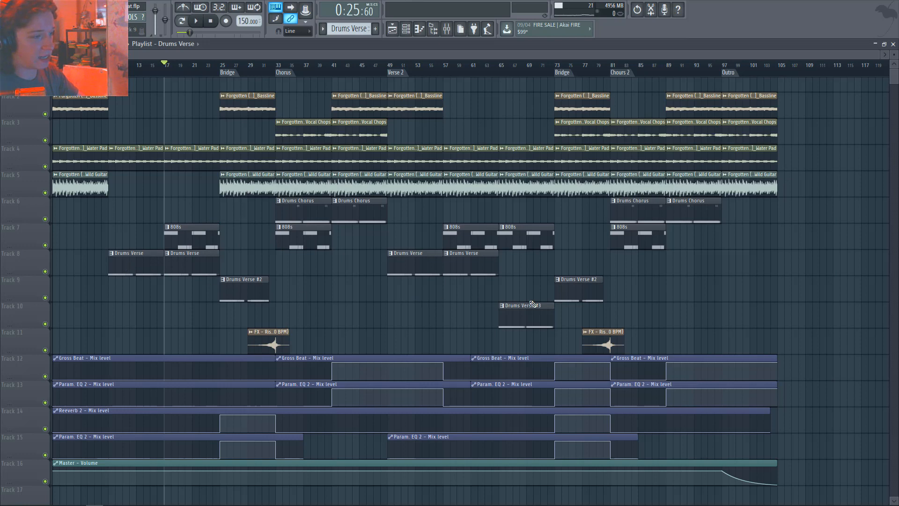
Step: Place the playhead at bar 65, play the Drums Verse #3 pattern, and inspect its Kick - 5 notes in the piano roll
{"action": "left_click", "coordinate": [501, 75]}
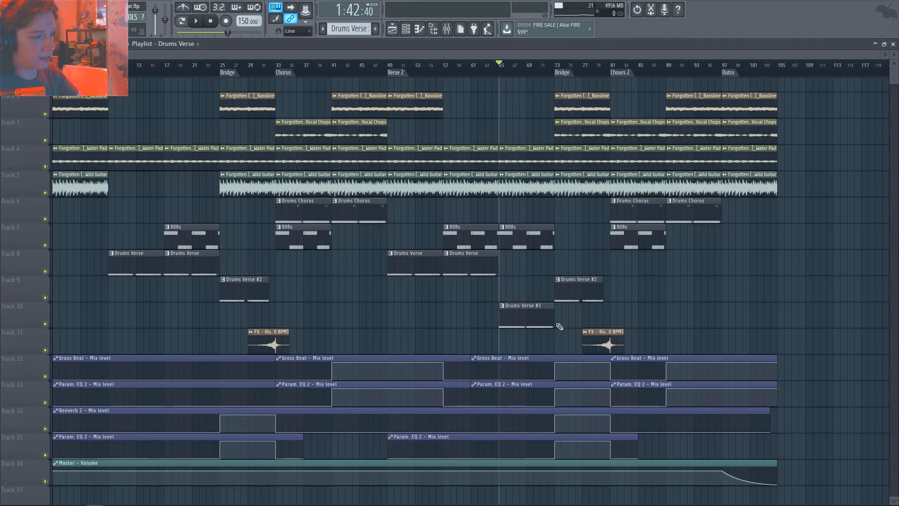
{"action": "double_click", "coordinate": [542, 320]}
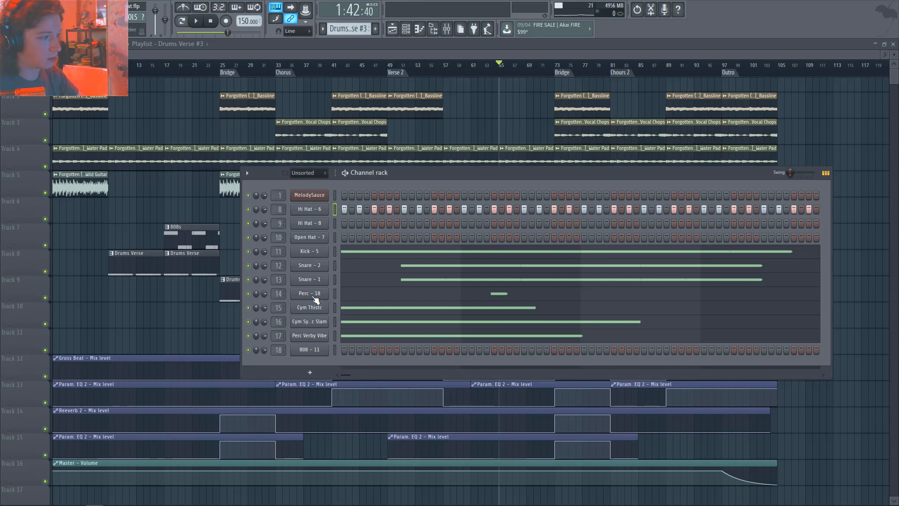
{"action": "key", "text": "space"}
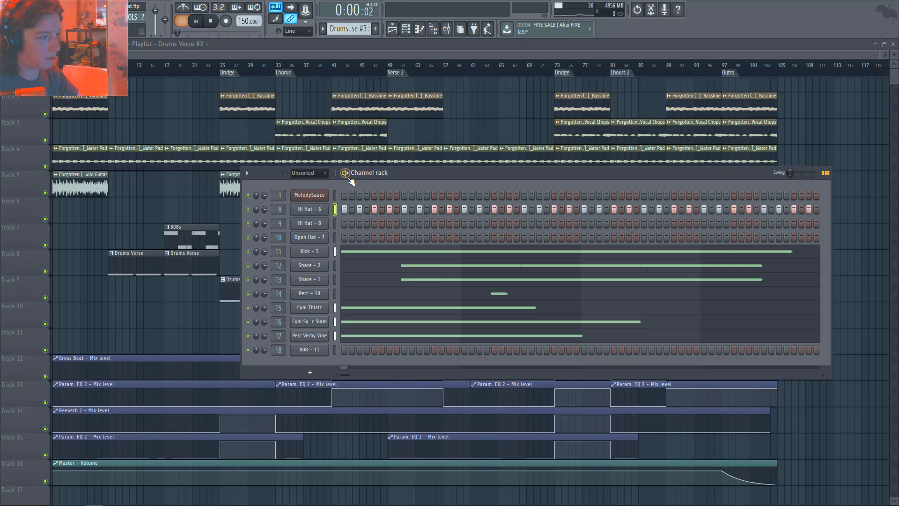
{"action": "left_click", "coordinate": [404, 257]}
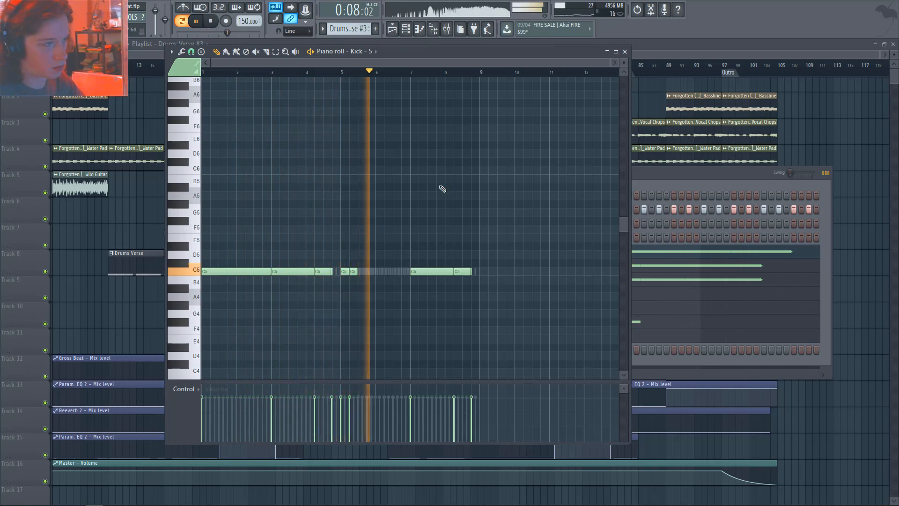
{"action": "left_click", "coordinate": [625, 51]}
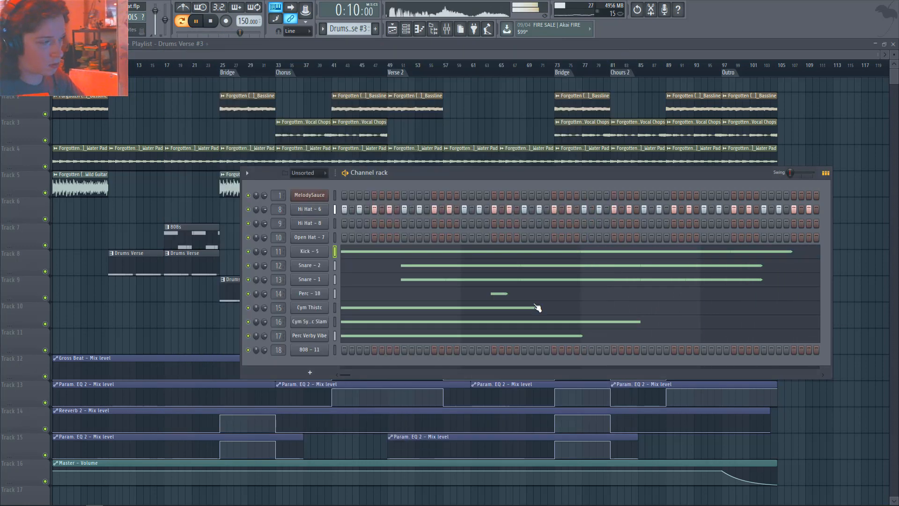
Step: Undo the accidental playlist clip deletion and play the arrangement from bar 57
{"action": "right_click", "coordinate": [470, 157]}
{"action": "key", "text": "ctrl+z"}
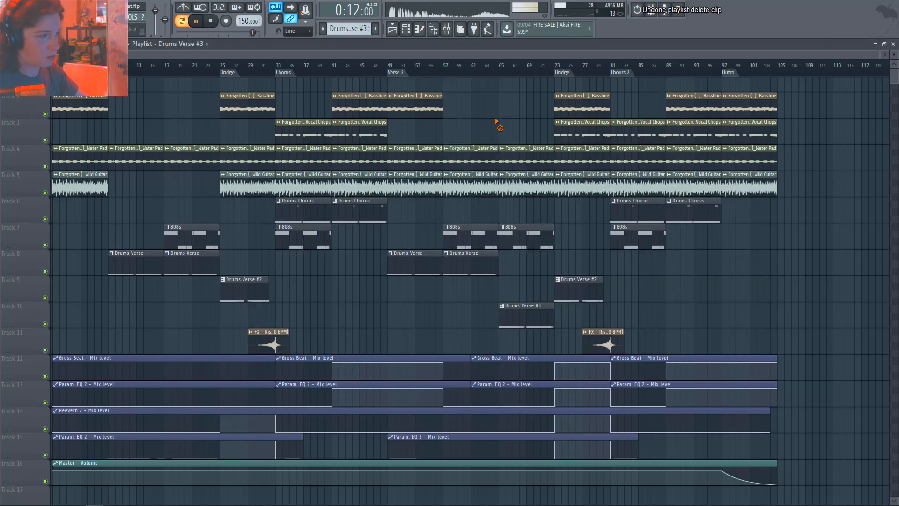
{"action": "left_click", "coordinate": [446, 70]}
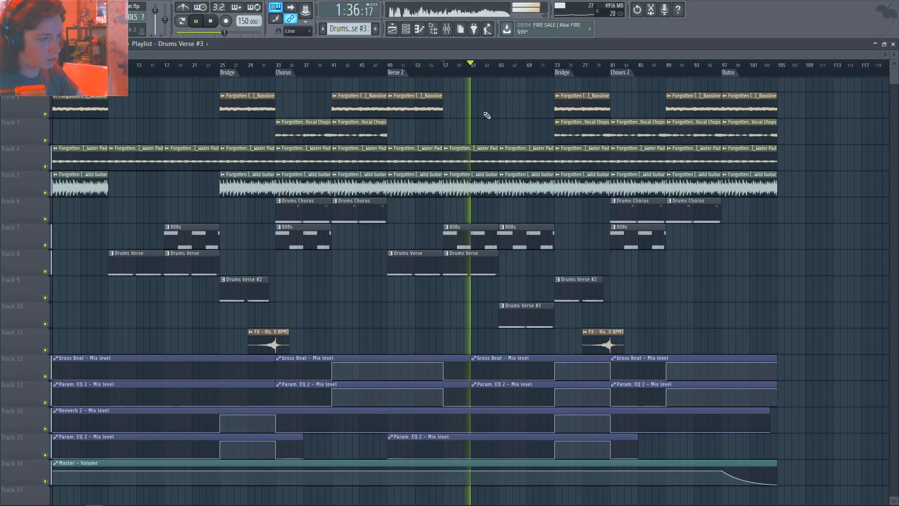
Step: Open the mixer during playback, check the Open Hat - 7 track's effect slots, and return to the playlist
{"action": "left_click", "coordinate": [447, 29]}
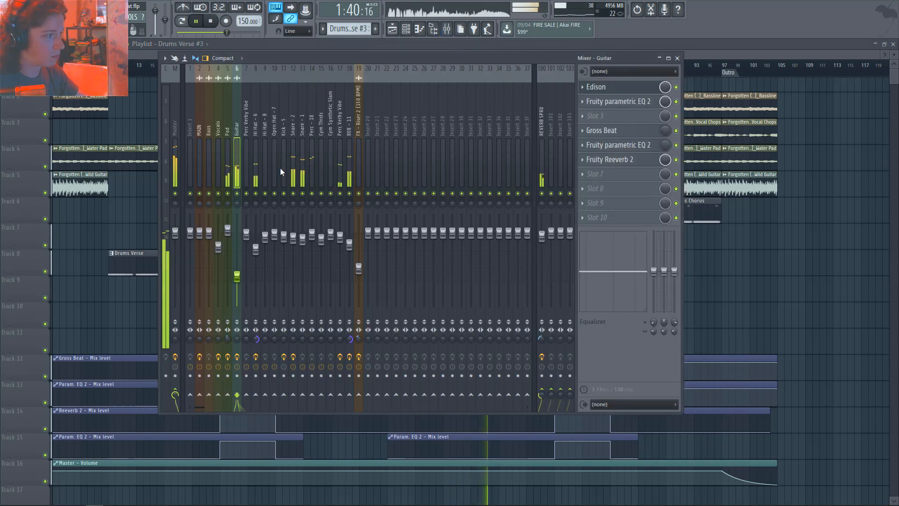
{"action": "left_click", "coordinate": [312, 149]}
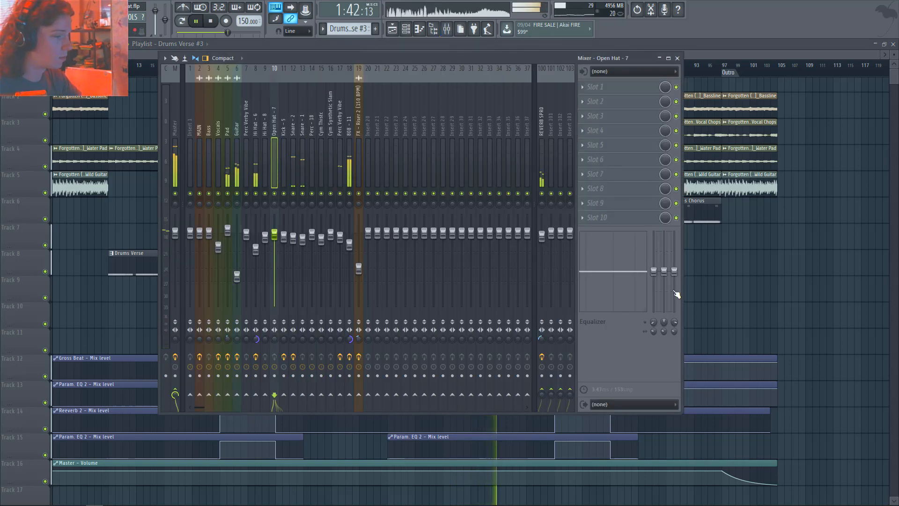
{"action": "right_click", "coordinate": [718, 290]}
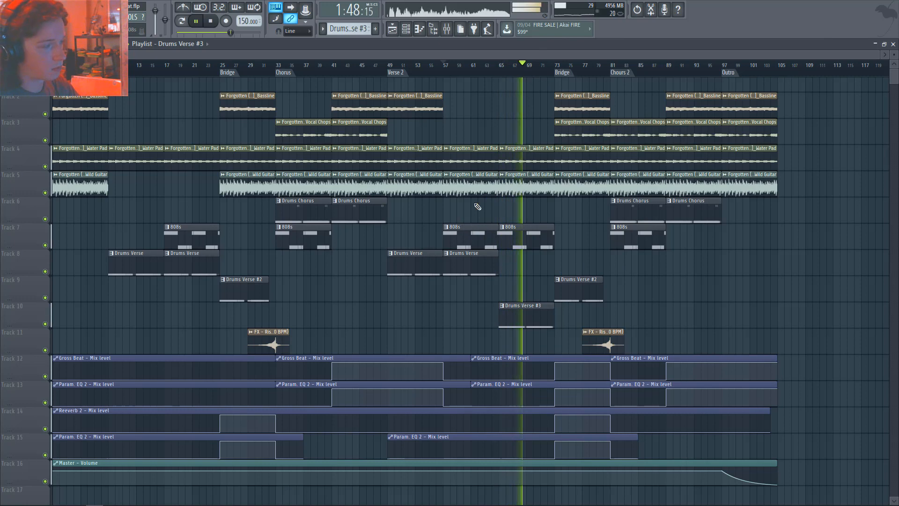
Step: Check the effect slots of the hi-hat, Cym Thistc and second Perc Verby Vibe mixer tracks, then close the mixer and stop playback
{"action": "key", "text": "F9"}
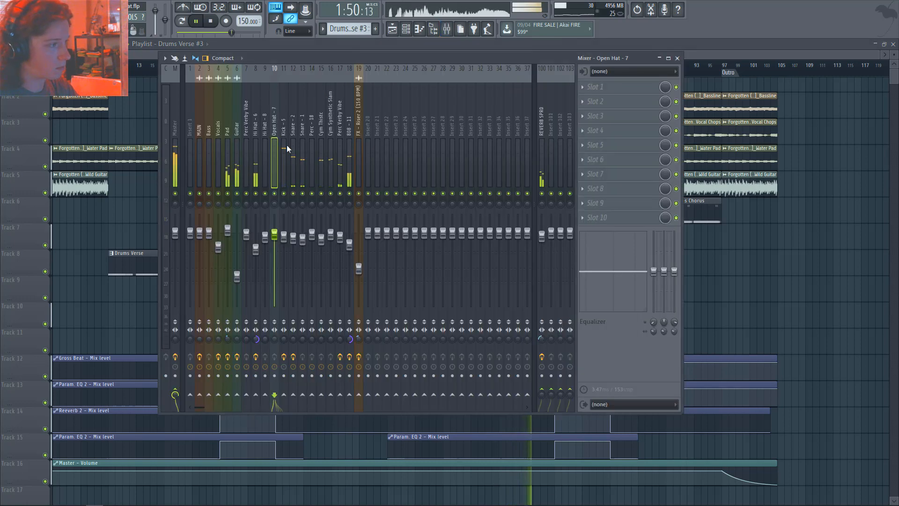
{"action": "left_click", "coordinate": [259, 156]}
{"action": "left_click", "coordinate": [323, 134]}
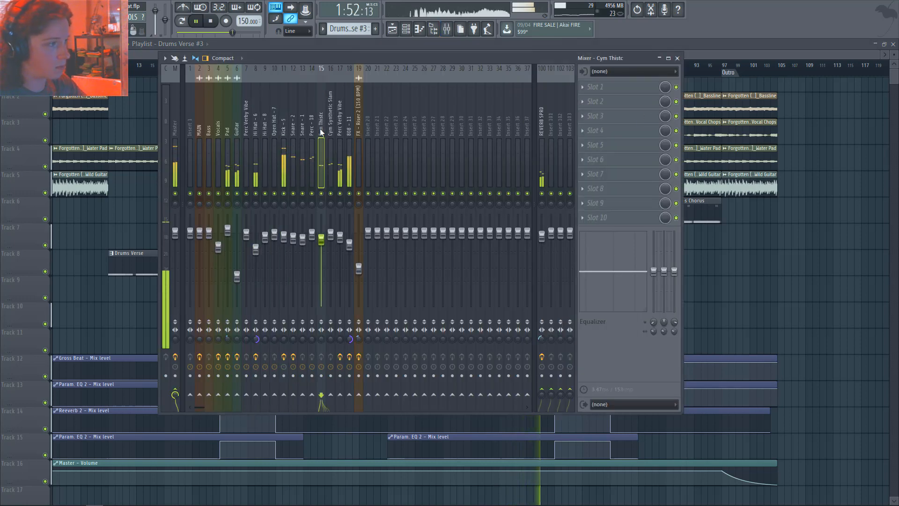
{"action": "key", "text": "Right"}
{"action": "key", "text": "Right"}
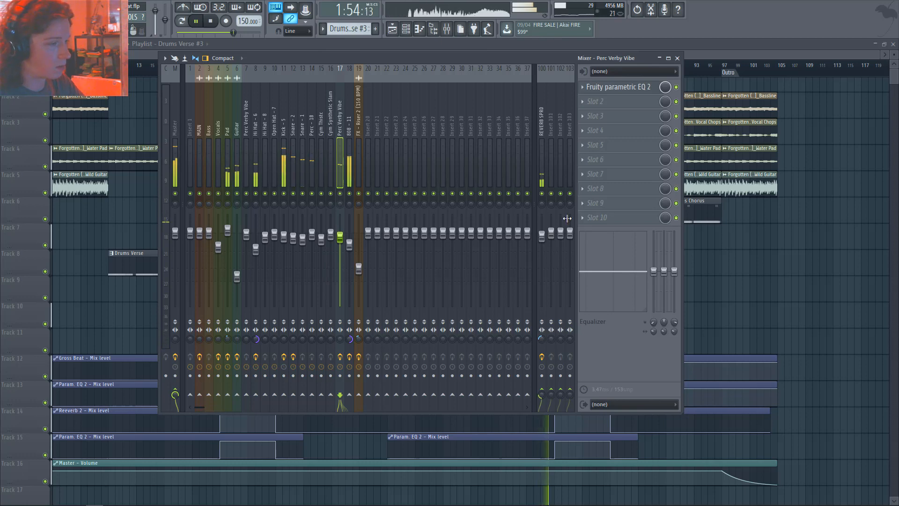
{"action": "key", "text": "F9"}
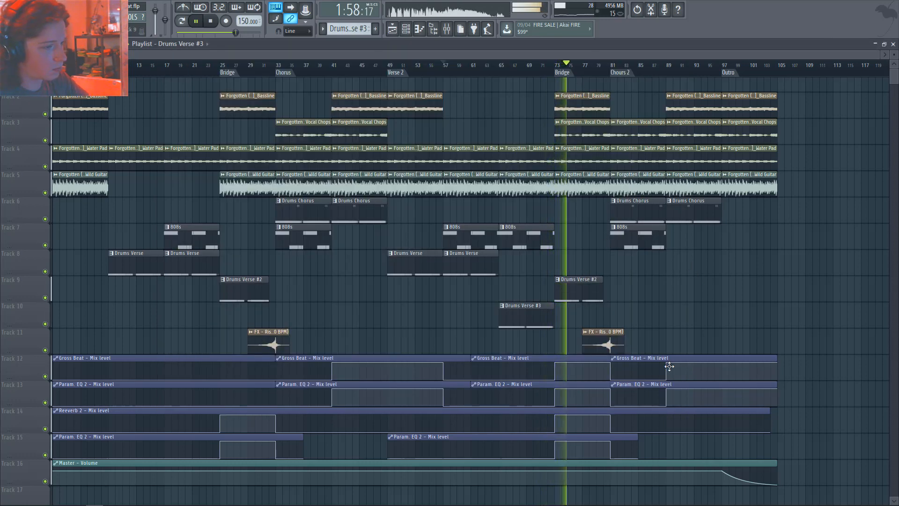
{"action": "key", "text": "space"}
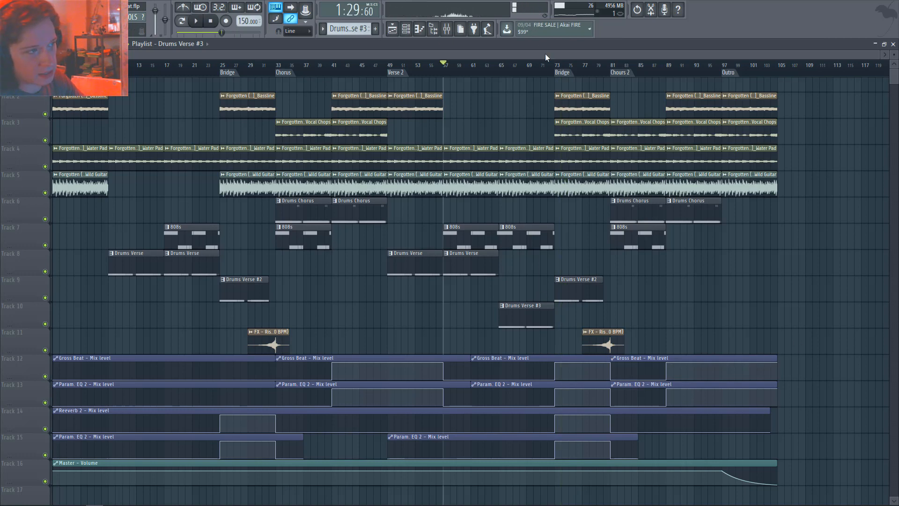
Step: Move the playhead to the second Bridge at bar 73, the first Bridge at bar 25, and the Chorus at bar 33
{"action": "left_click", "coordinate": [557, 65]}
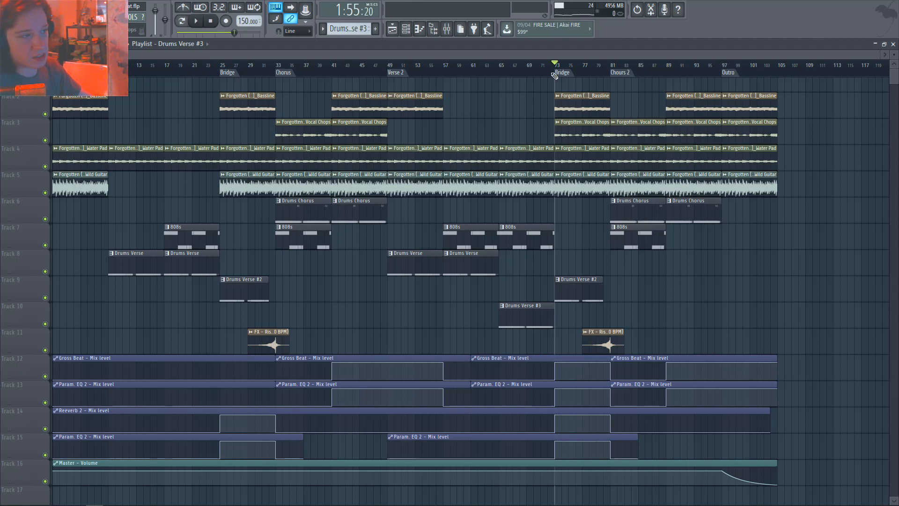
{"action": "left_click", "coordinate": [221, 69]}
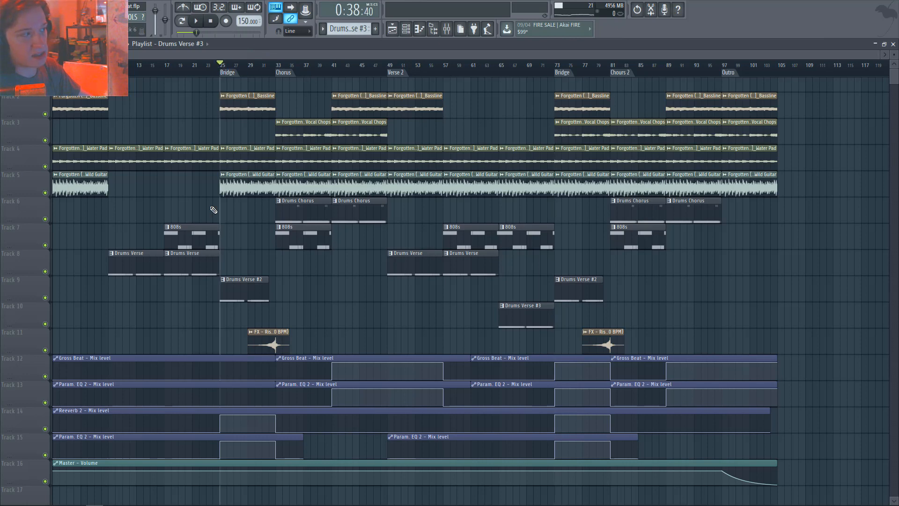
{"action": "left_click", "coordinate": [280, 70]}
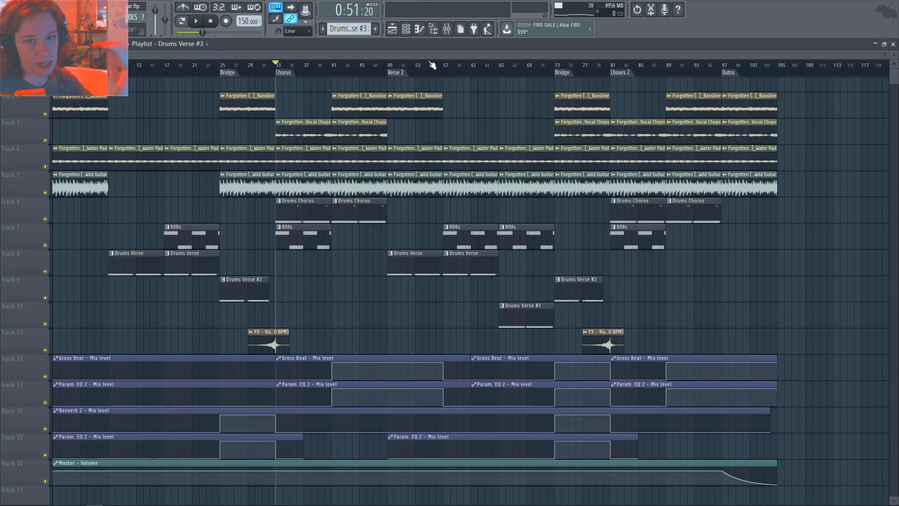
Step: Play the transition from the first Bridge into the Chorus, starting at bar 31, and stop playback
{"action": "left_click", "coordinate": [269, 66]}
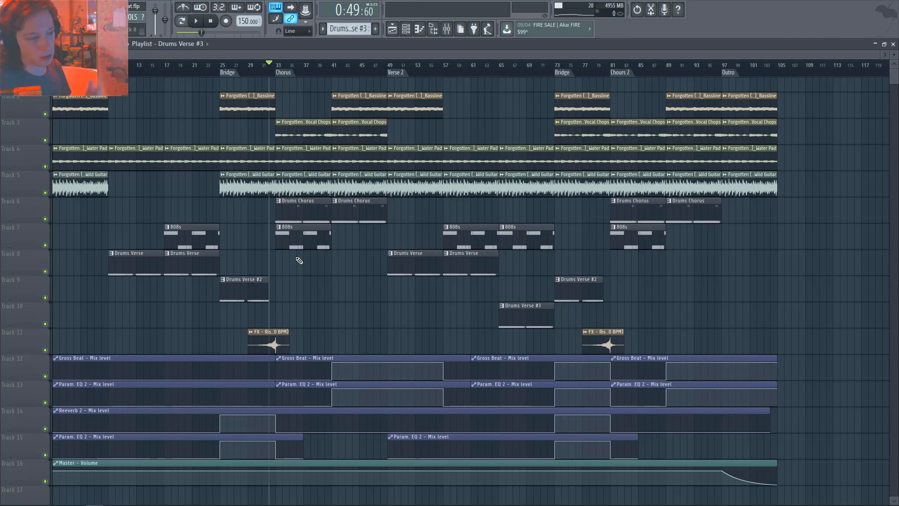
{"action": "left_click", "coordinate": [265, 69]}
{"action": "key", "text": "space"}
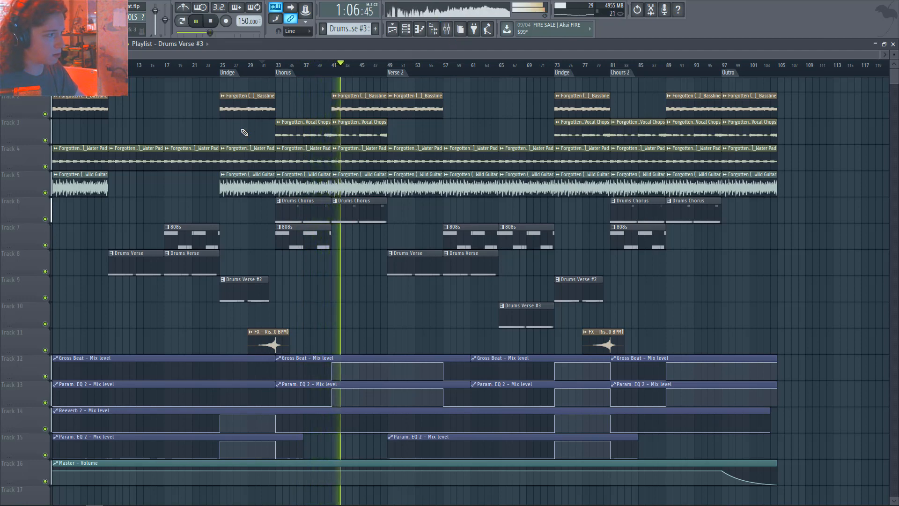
{"action": "key", "text": "space"}
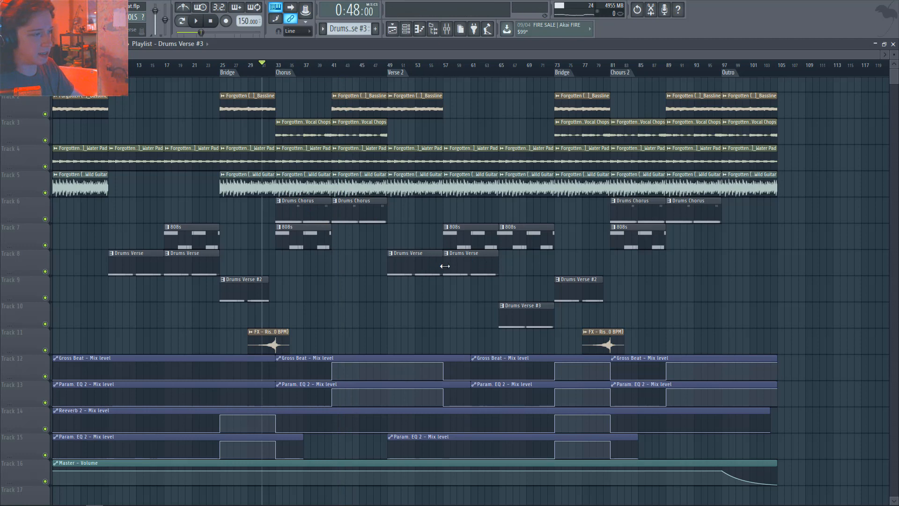
Step: Start playback at bar 21 and compare the Drums Verse #2 and Drums Verse patterns in the channel rack, then stop
{"action": "left_click_drag", "start_coordinate": [227, 64], "coordinate": [202, 93]}
{"action": "double_click", "coordinate": [255, 281]}
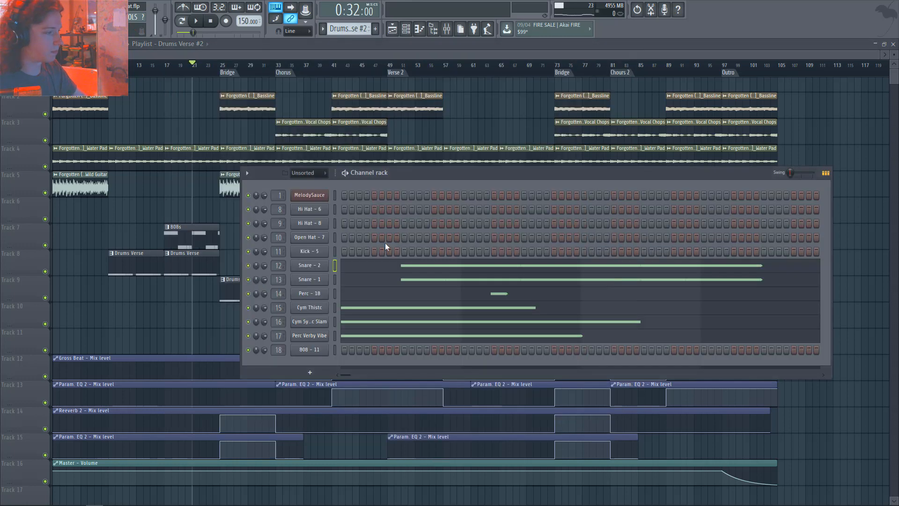
{"action": "key", "text": "space"}
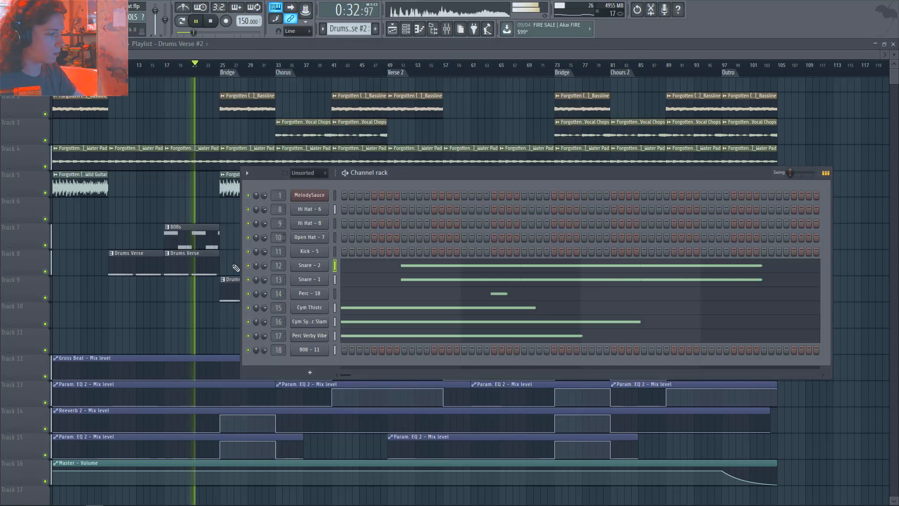
{"action": "key", "text": "F6"}
{"action": "double_click", "coordinate": [199, 272]}
{"action": "key", "text": "space"}
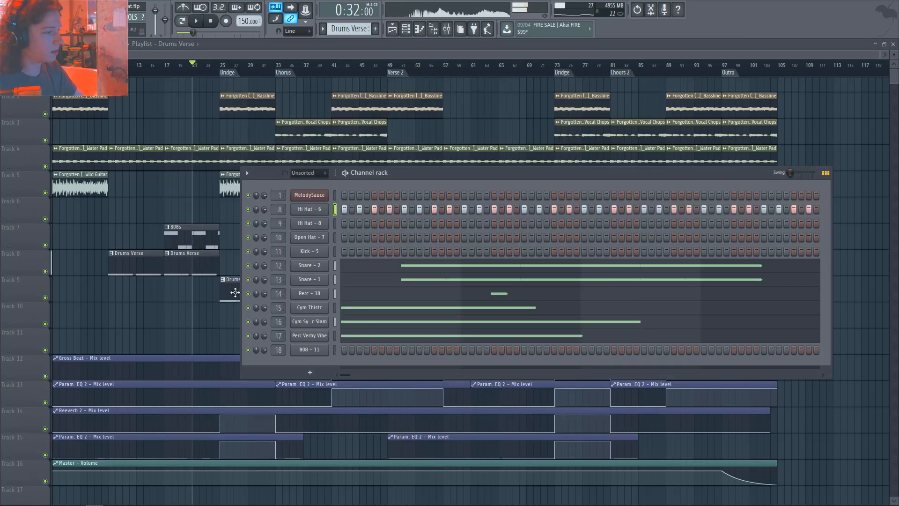
Step: Reopen Drums Verse #2, check its Snare - 2 notes in the piano roll, play the pattern alone, and return to the playlist
{"action": "key", "text": "Escape"}
{"action": "double_click", "coordinate": [254, 288]}
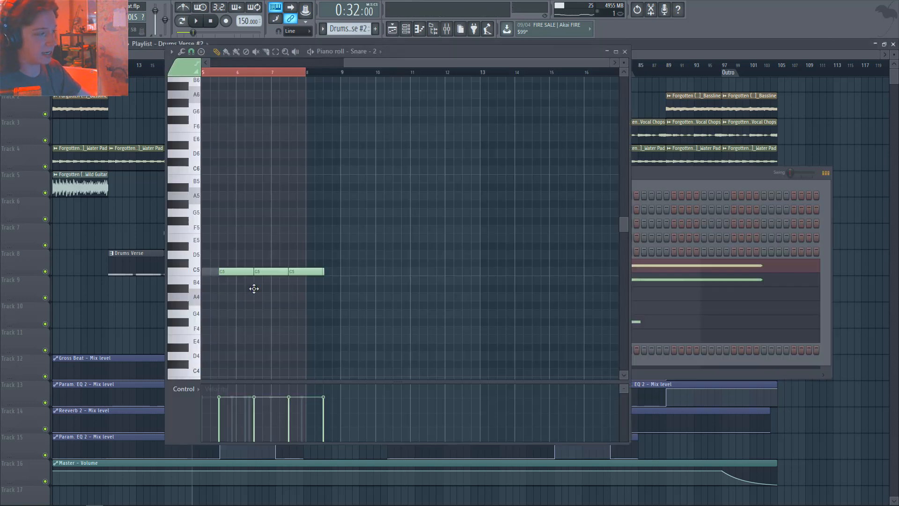
{"action": "key", "text": "Escape"}
{"action": "key", "text": "space"}
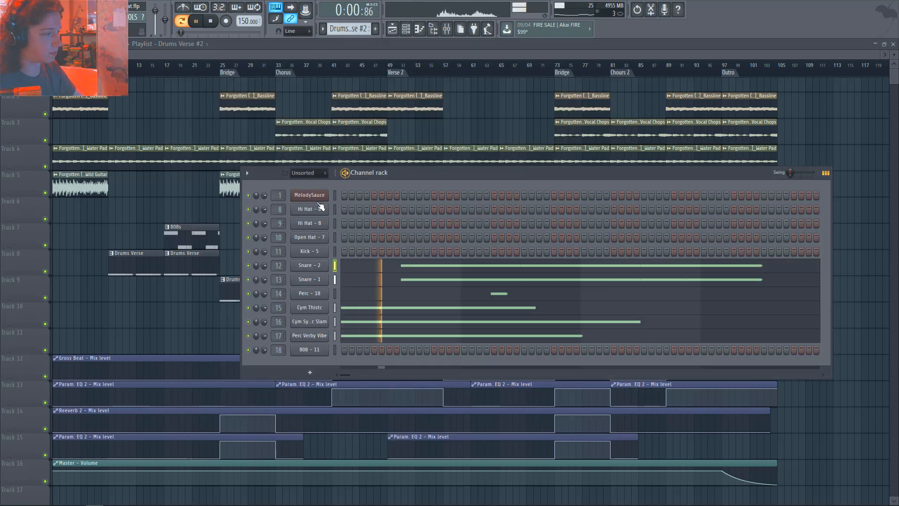
{"action": "key", "text": "F6"}
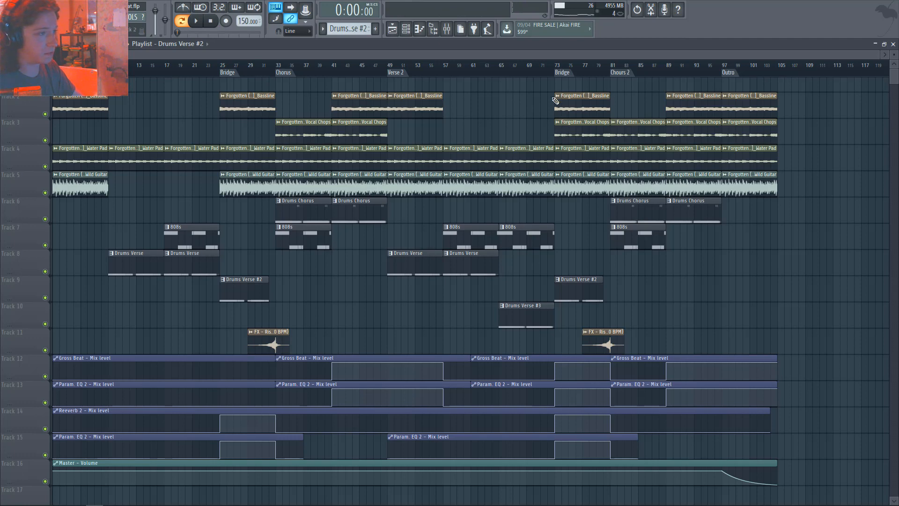
Step: Play briefly from the second Bridge at bar 73, stop, and review the Drums Verse pattern in the channel rack
{"action": "left_click", "coordinate": [558, 65]}
{"action": "key", "text": "space"}
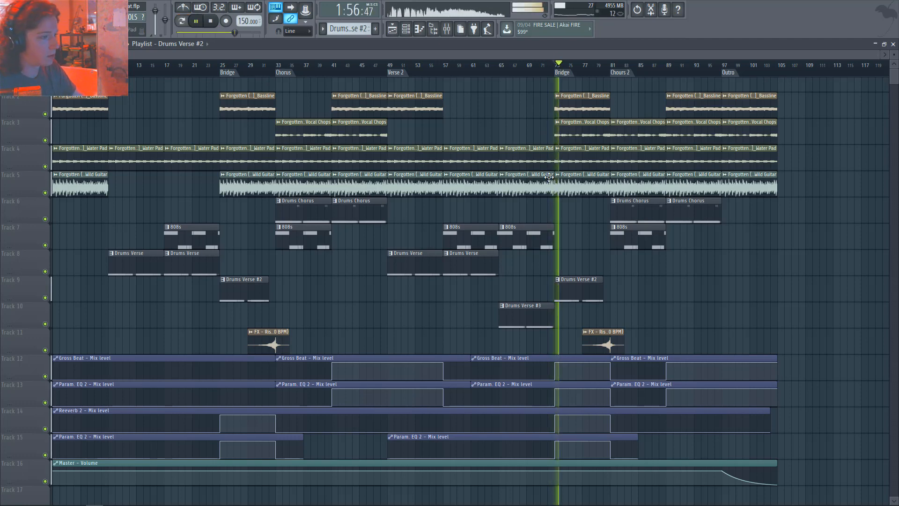
{"action": "key", "text": "space"}
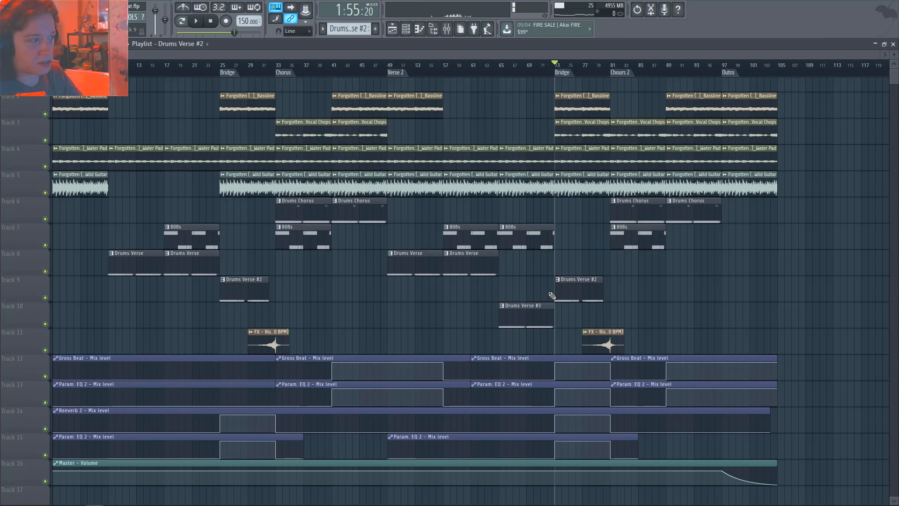
{"action": "double_click", "coordinate": [463, 267]}
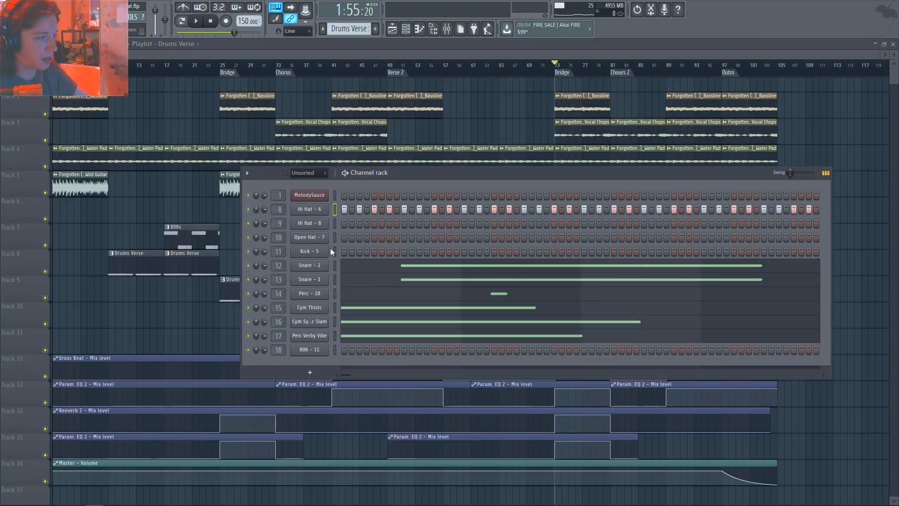
{"action": "key", "text": "F6"}
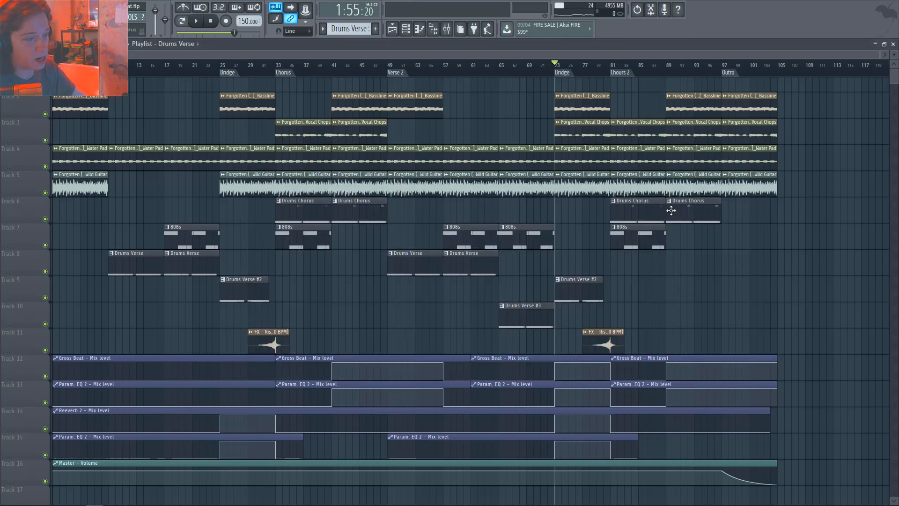
Step: Place the playhead at bar 81 and view the second chorus's Drums Chorus pattern in the channel rack
{"action": "left_click", "coordinate": [609, 58]}
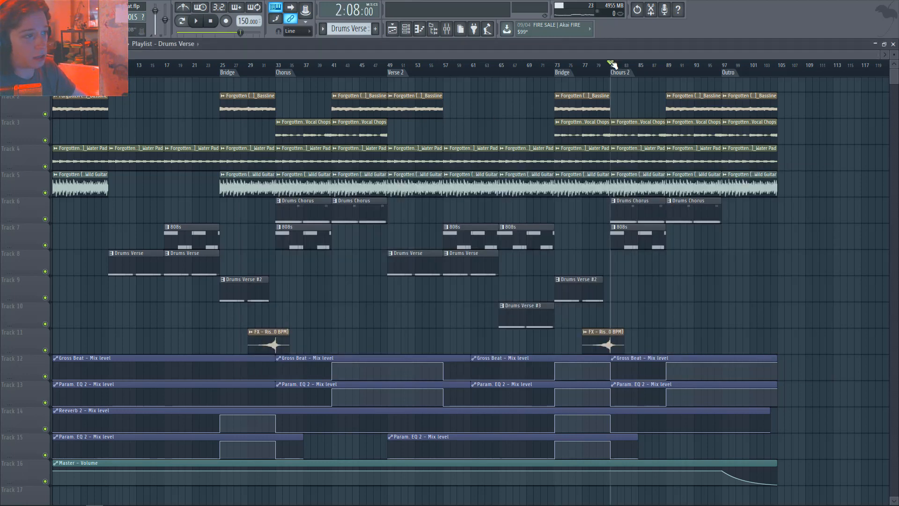
{"action": "double_click", "coordinate": [654, 202]}
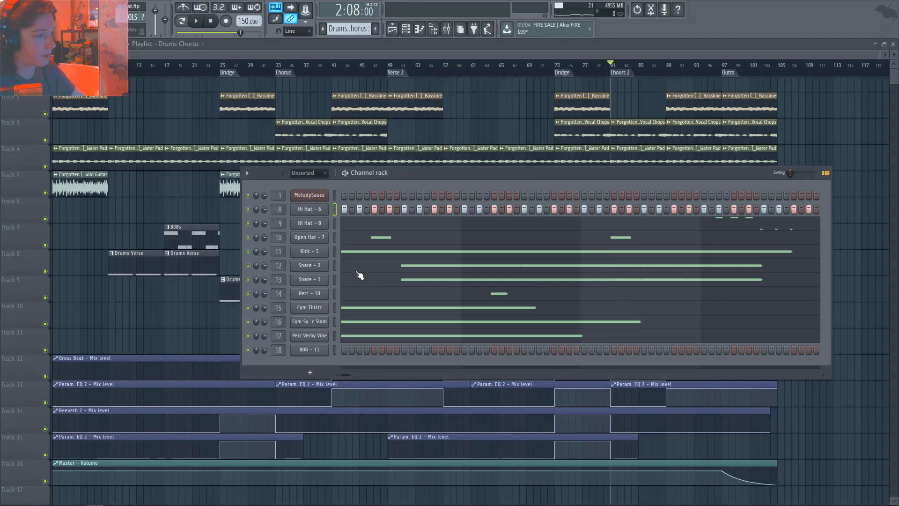
{"action": "key", "text": "F6"}
Step: Place the playhead at bar 33, play the first Drums Chorus pattern alone, and inspect its Open Hat - 7 notes in the piano roll
{"action": "left_click", "coordinate": [289, 71]}
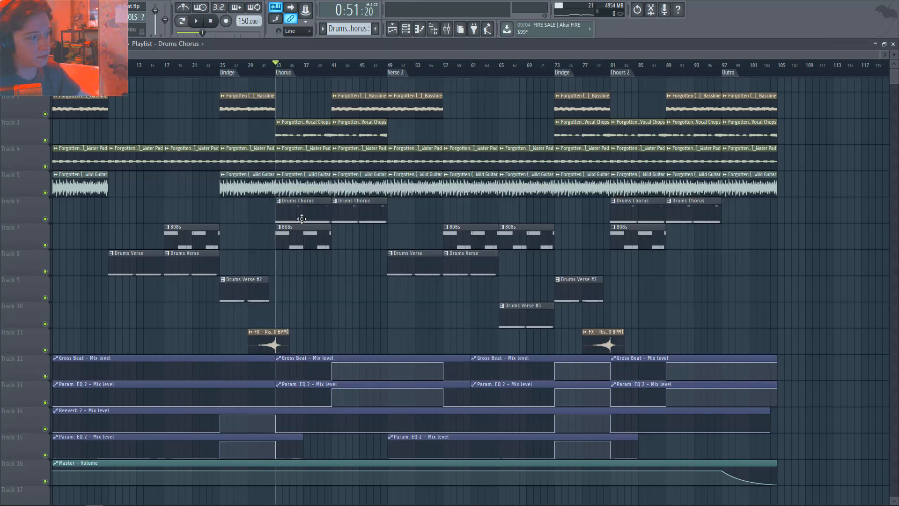
{"action": "double_click", "coordinate": [302, 219]}
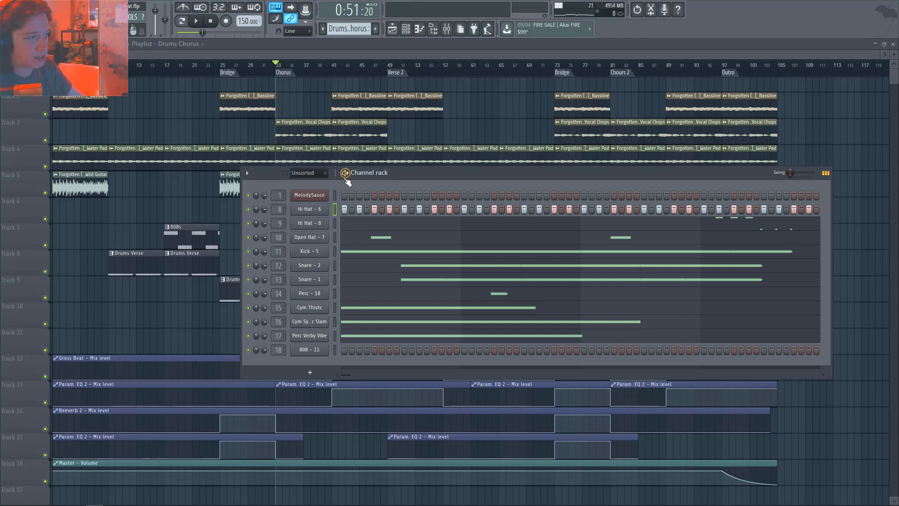
{"action": "key", "text": "space"}
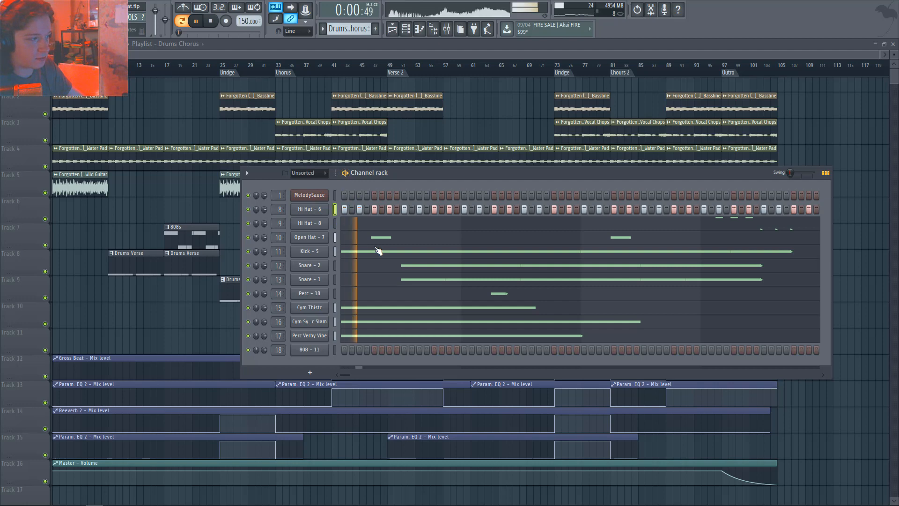
{"action": "left_click", "coordinate": [567, 235]}
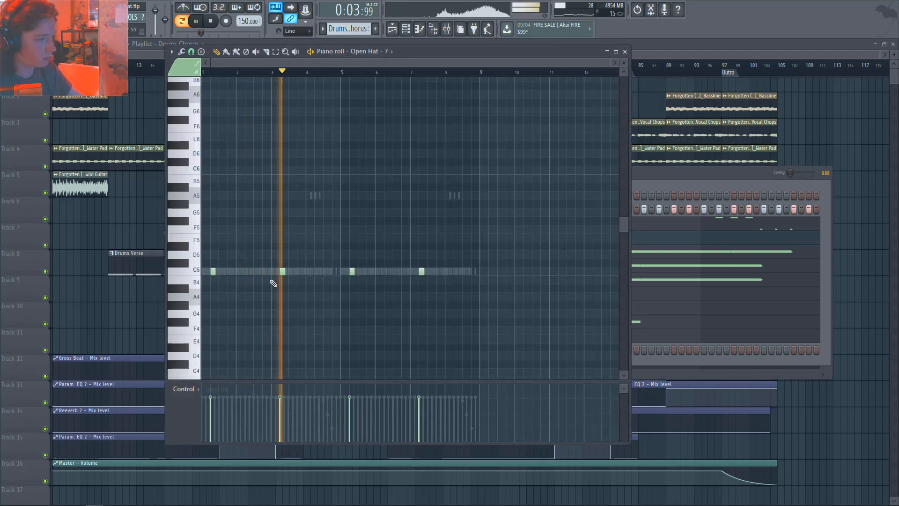
{"action": "left_click", "coordinate": [659, 172]}
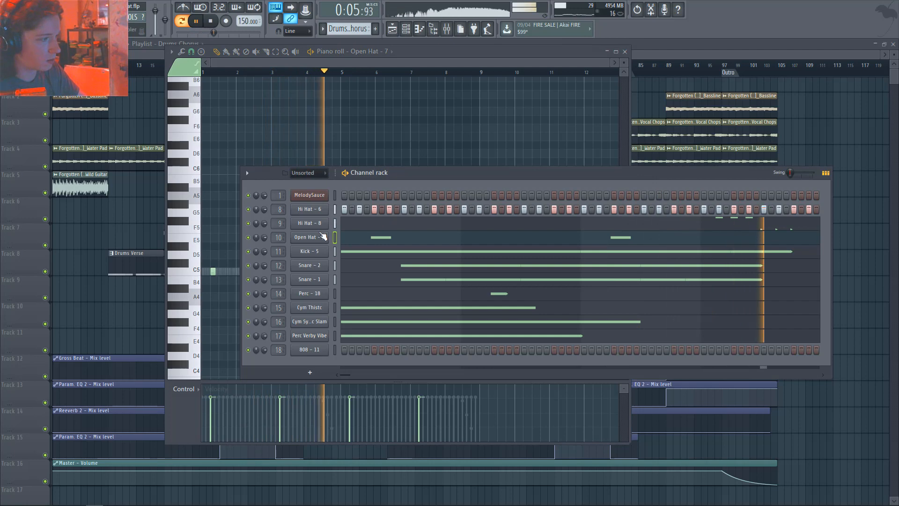
Step: Inspect the Open Hat - 7 channel's sample settings and volume envelope, stop playback, and close the channel settings
{"action": "left_click", "coordinate": [323, 236]}
{"action": "left_click_drag", "start_coordinate": [127, 93], "coordinate": [419, 89]}
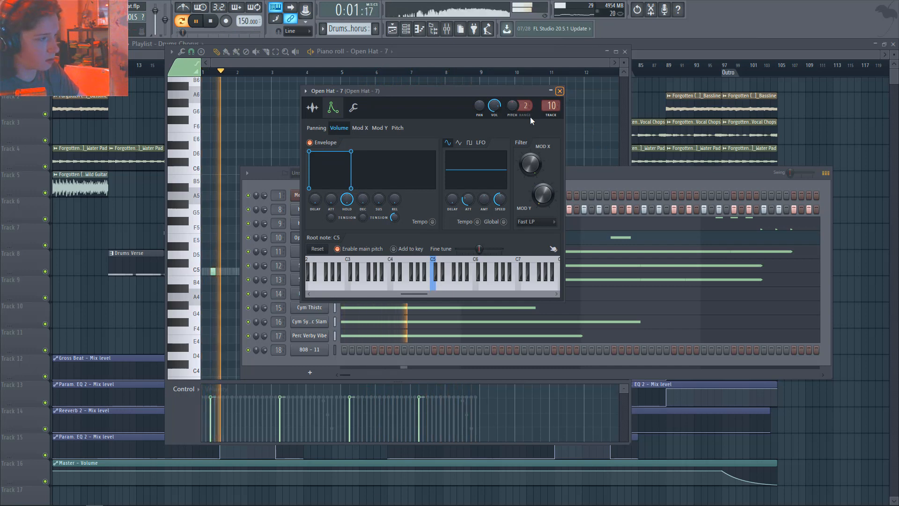
{"action": "key", "text": "space"}
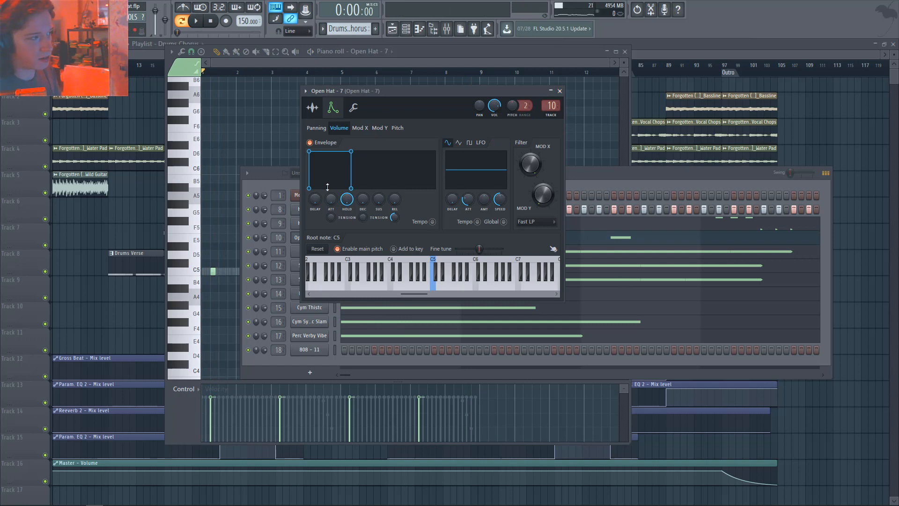
{"action": "left_click", "coordinate": [311, 107]}
{"action": "left_click", "coordinate": [332, 108]}
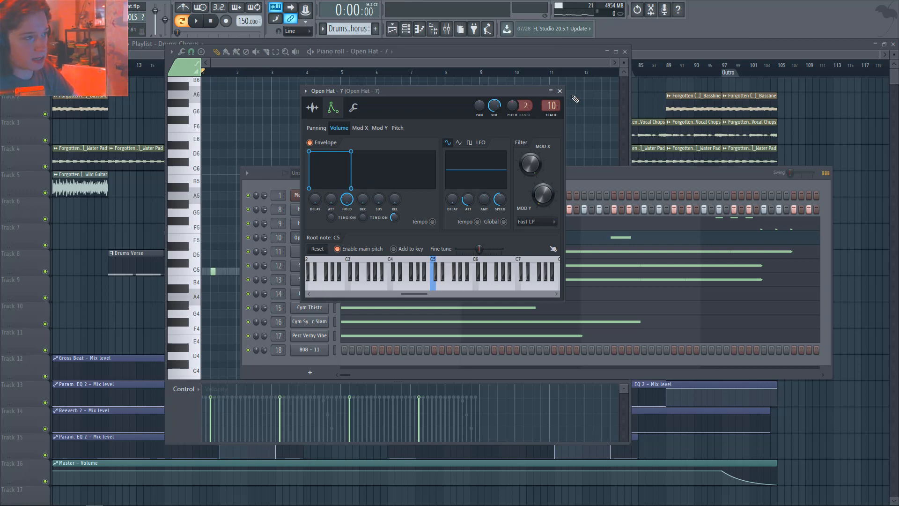
{"action": "left_click", "coordinate": [560, 90]}
Step: Inspect the 808 - 11 channel's volume envelope, close its settings, and return to the playlist
{"action": "left_click", "coordinate": [320, 351]}
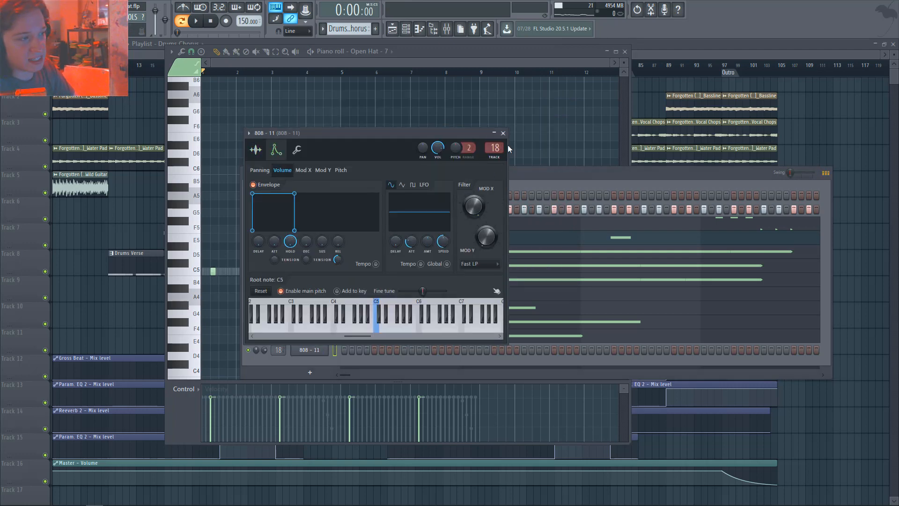
{"action": "left_click", "coordinate": [503, 133]}
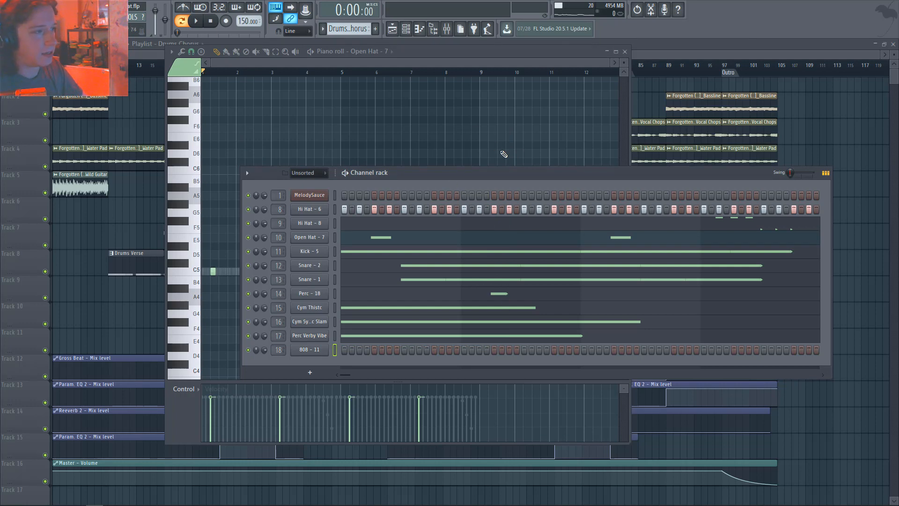
{"action": "left_click", "coordinate": [660, 74]}
Step: Place the playhead at the first Chorus at bar 33, play it briefly with the full arrangement, and stop
{"action": "left_click", "coordinate": [277, 64]}
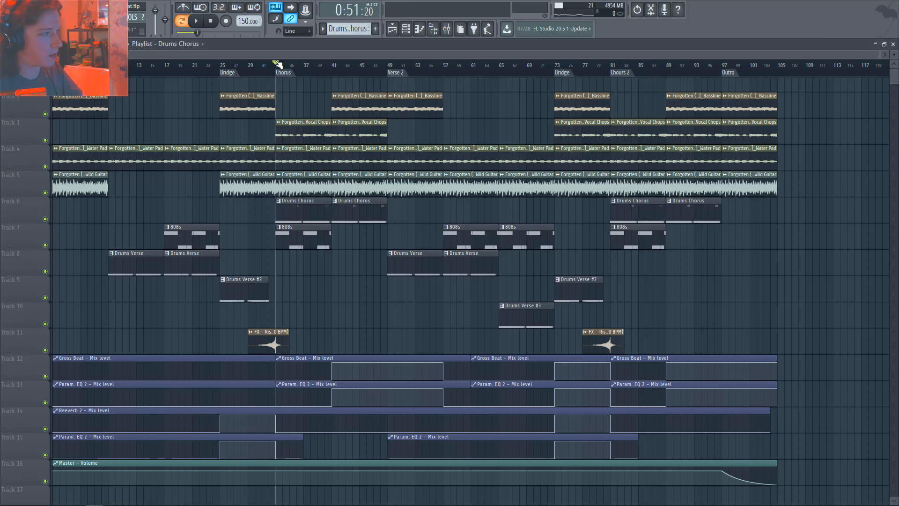
{"action": "key", "text": "space"}
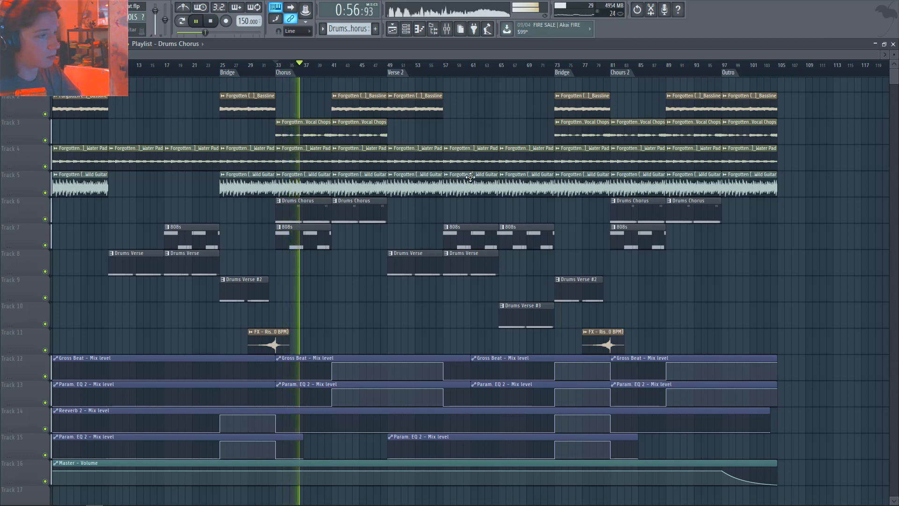
{"action": "key", "text": "space"}
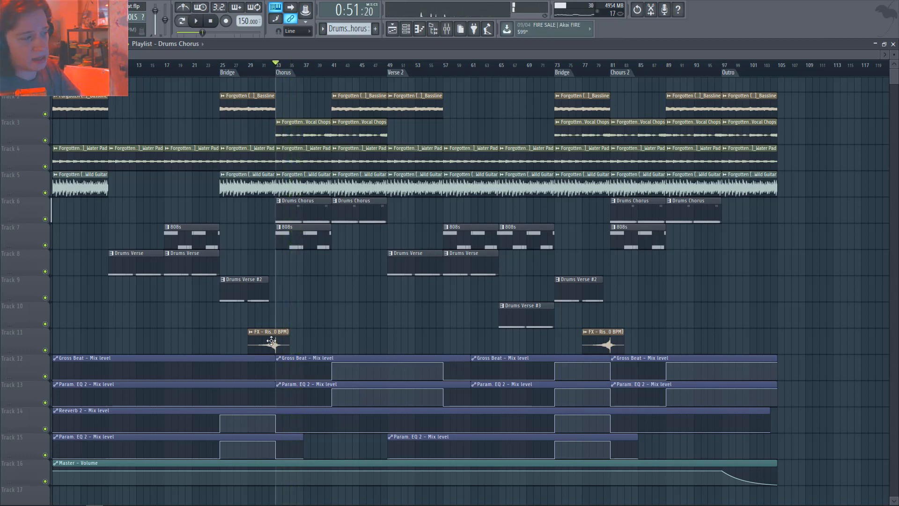
Step: Show the mixer and review the effect slots of the Pad, Vocals, Bass and Guitar tracks
{"action": "left_click", "coordinate": [445, 32]}
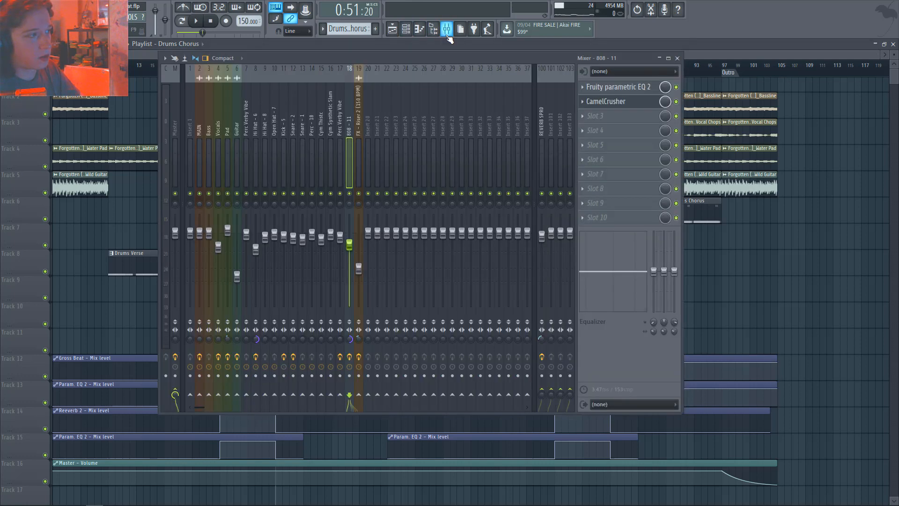
{"action": "left_click", "coordinate": [229, 144]}
{"action": "left_click", "coordinate": [218, 144]}
{"action": "left_click", "coordinate": [212, 152]}
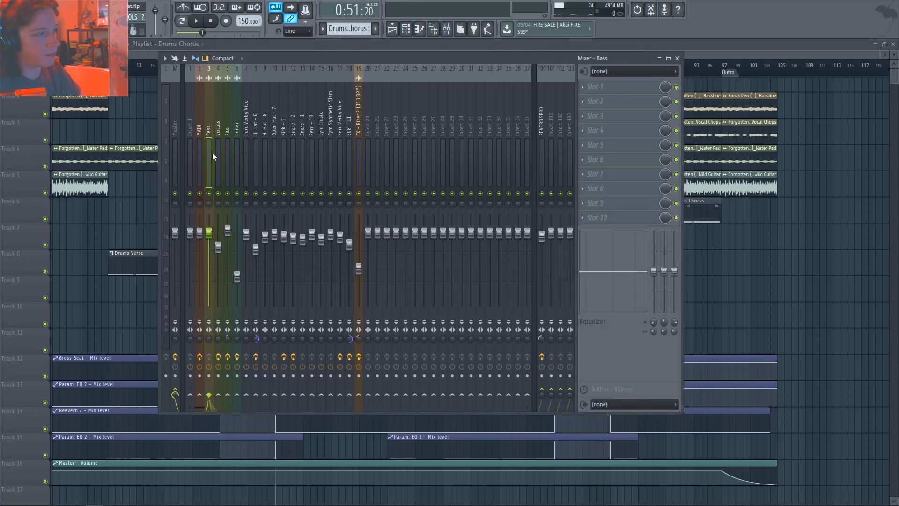
{"action": "left_click", "coordinate": [227, 146]}
{"action": "left_click", "coordinate": [237, 148]}
Step: Select the REVERB SPRD mixer track, inspect its Fruity Reeverb 2 settings, and close the plugin
{"action": "left_click", "coordinate": [546, 117]}
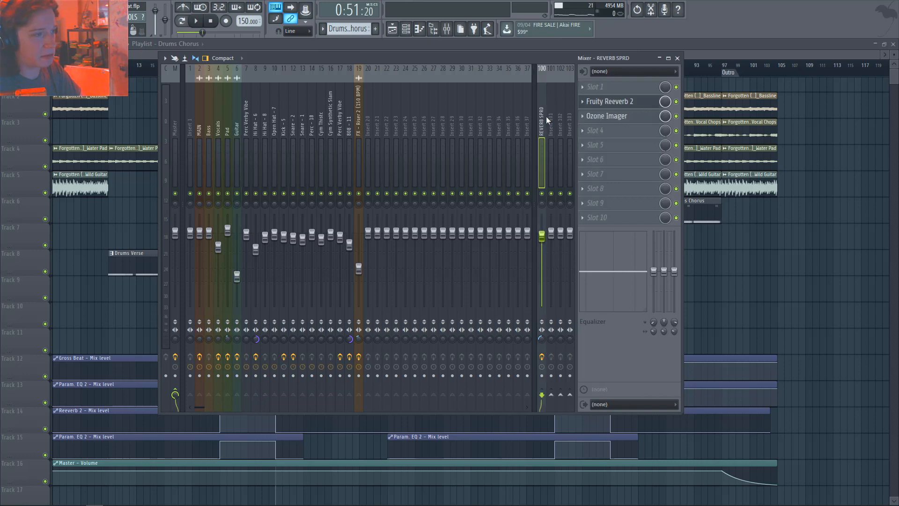
{"action": "left_click", "coordinate": [629, 102]}
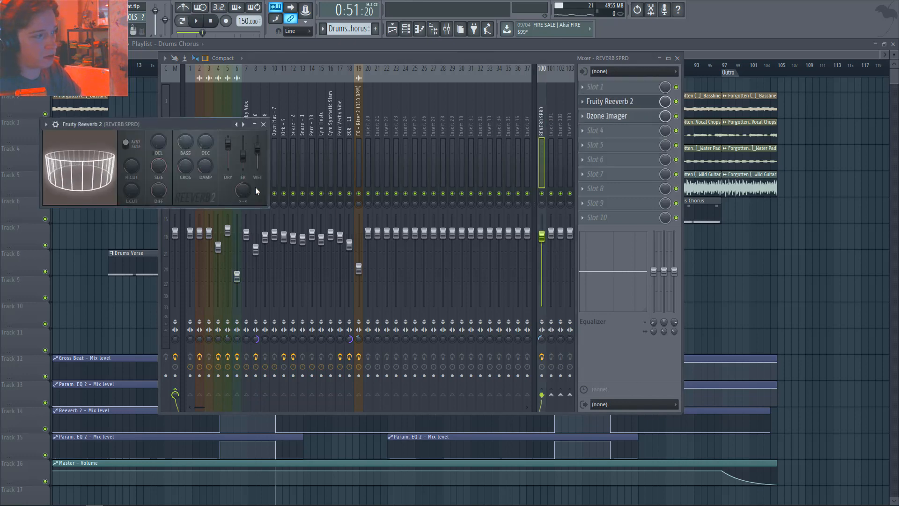
{"action": "left_click", "coordinate": [263, 124]}
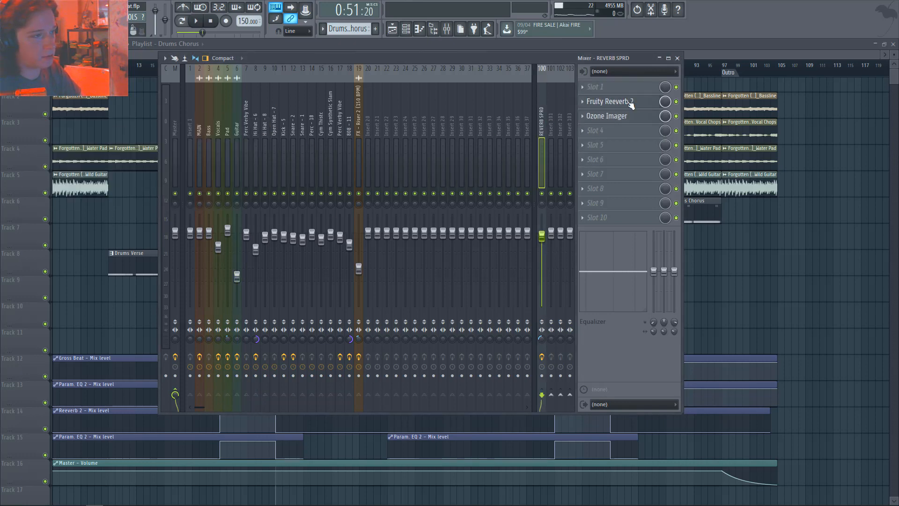
Step: Inspect REVERB SPRD's Ozone Imager during playback in the Polar Level, Lissajous and Polar Sample views, close it, and stop
{"action": "left_click", "coordinate": [618, 116]}
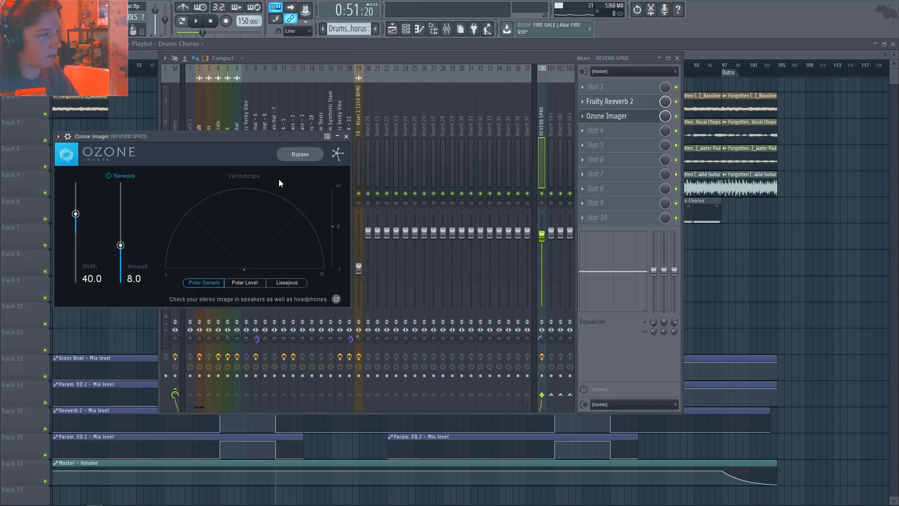
{"action": "key", "text": "space"}
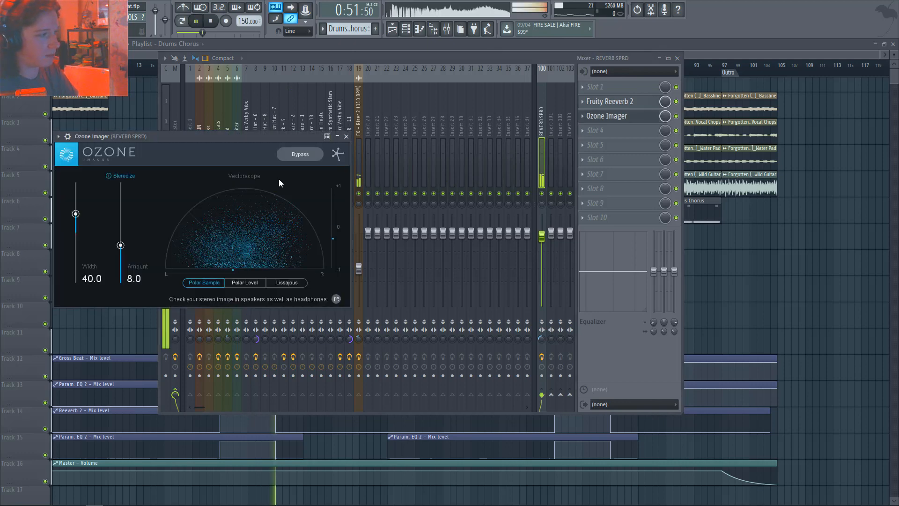
{"action": "left_click", "coordinate": [245, 281]}
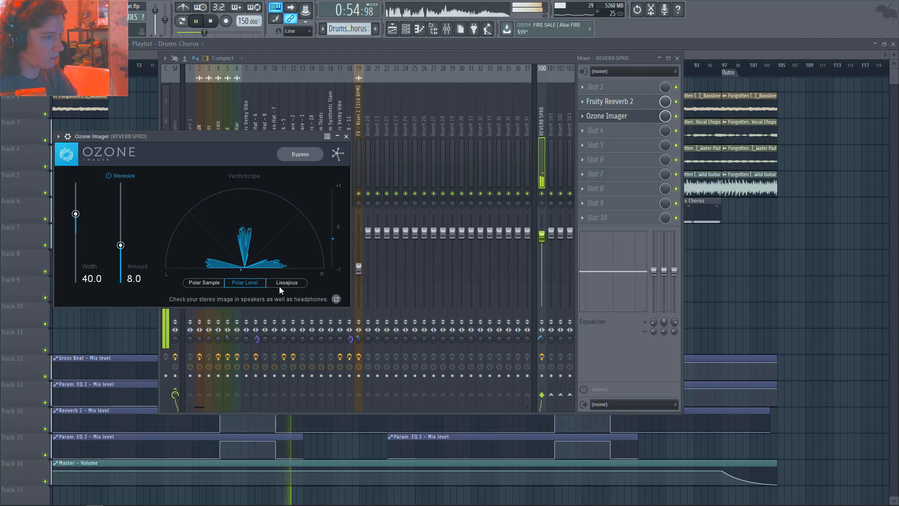
{"action": "left_click", "coordinate": [279, 284]}
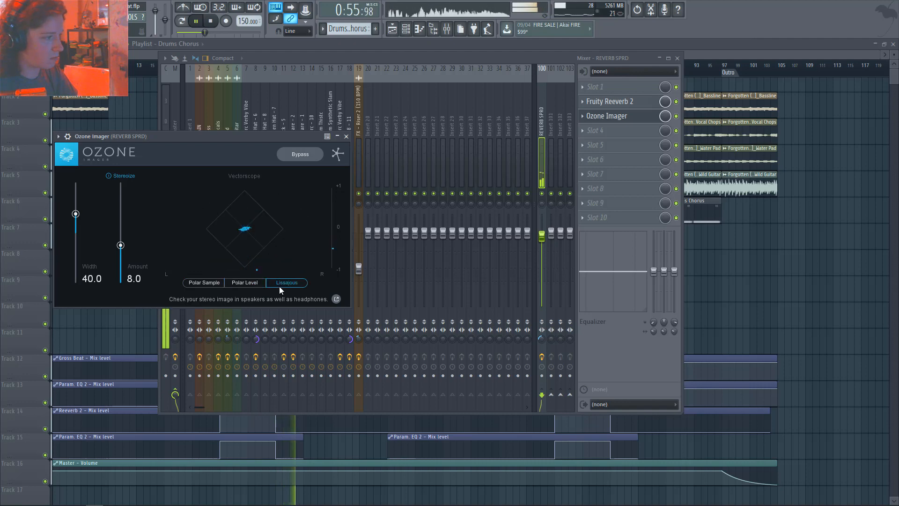
{"action": "left_click", "coordinate": [253, 284]}
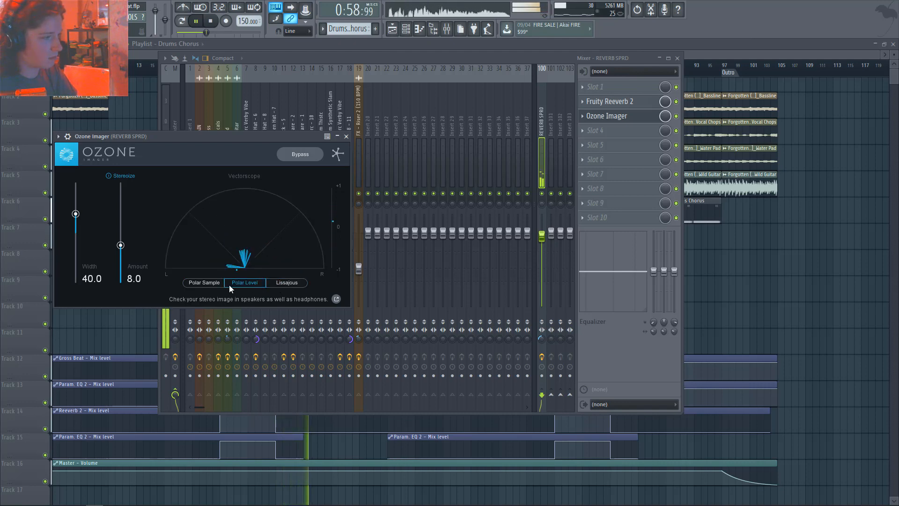
{"action": "left_click", "coordinate": [223, 284]}
{"action": "left_click", "coordinate": [347, 137]}
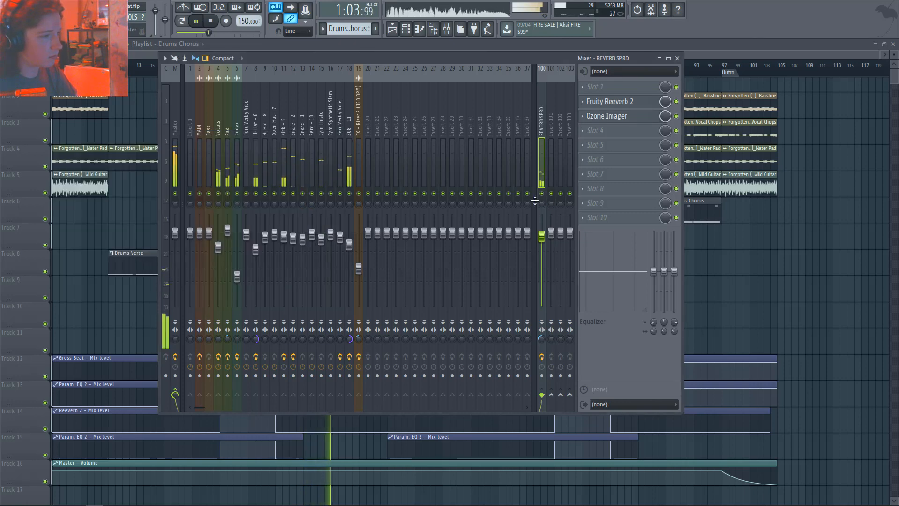
{"action": "key", "text": "space"}
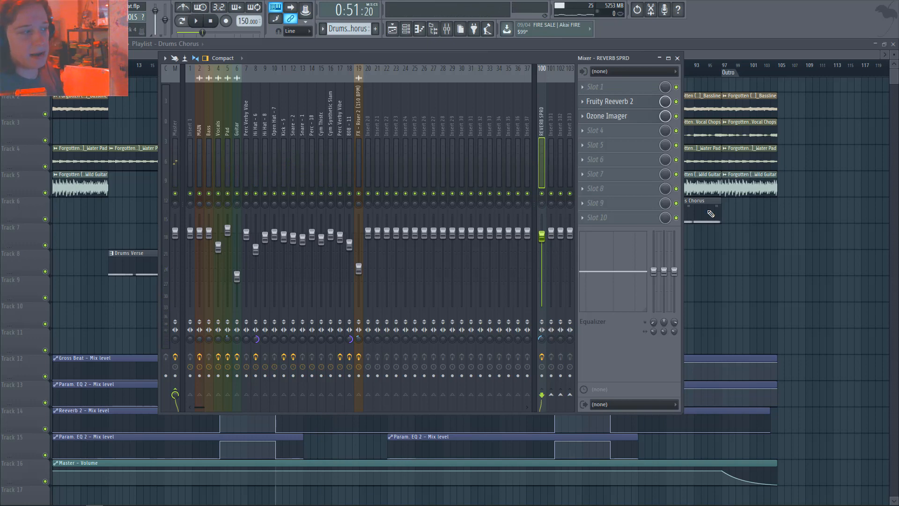
Step: Check how the Guitar, Pad and Vocals tracks are routed to the REVERB SPRD track, finishing on Guitar
{"action": "left_click", "coordinate": [238, 145]}
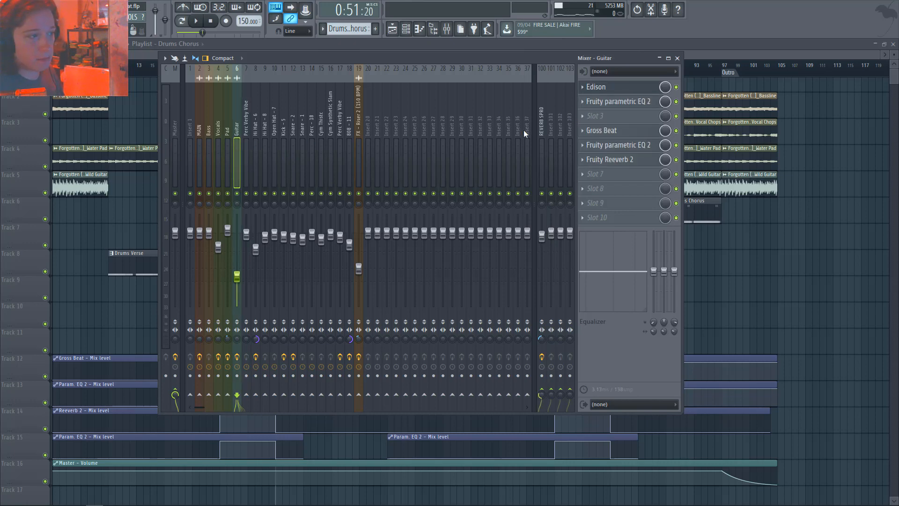
{"action": "left_click", "coordinate": [546, 120]}
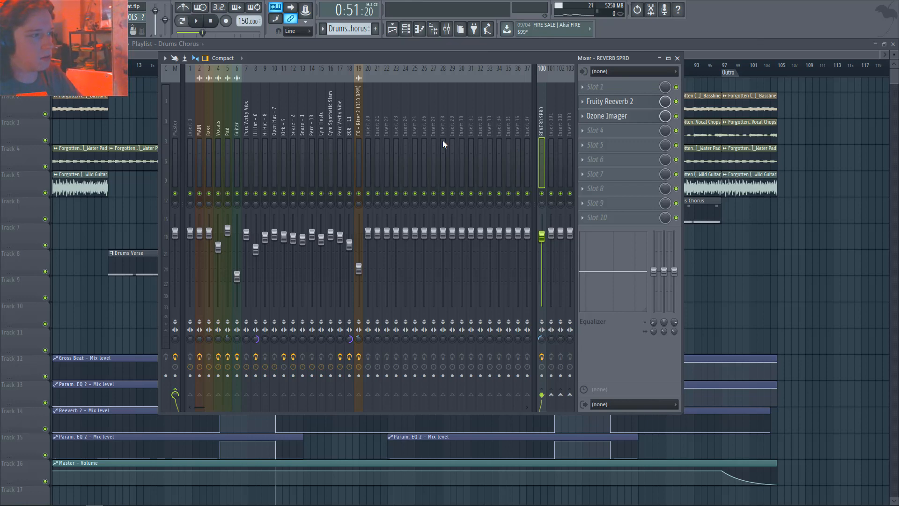
{"action": "left_click", "coordinate": [237, 140]}
{"action": "key", "text": "Left"}
{"action": "key", "text": "Left"}
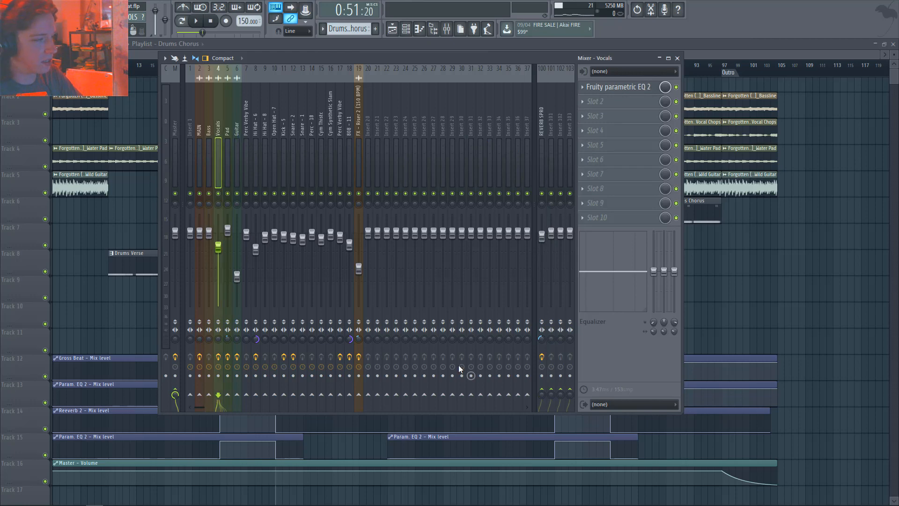
{"action": "key", "text": "Right"}
{"action": "key", "text": "Right"}
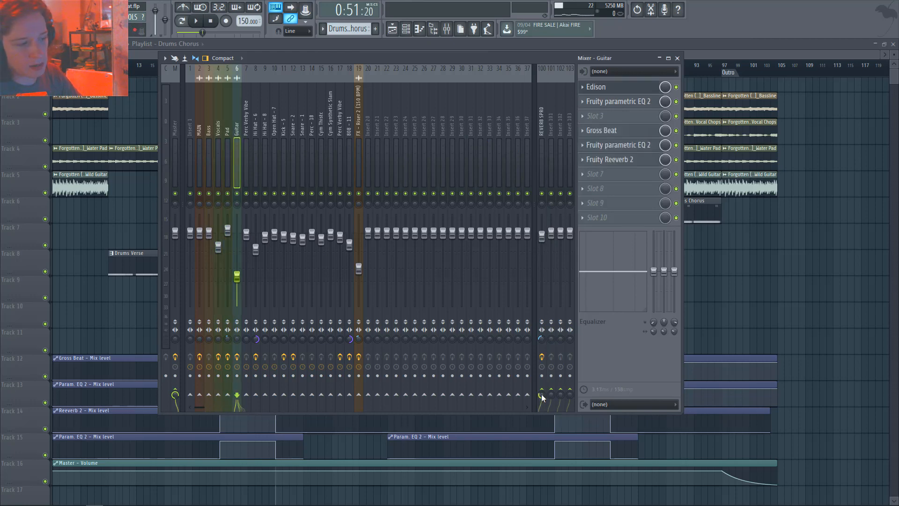
Step: Go through the drum tracks from Hi Hat - 6 to the second Perc Verby Vibe, examining their sends to REVERB SPRD
{"action": "key", "text": "Right"}
{"action": "key", "text": "Right"}
{"action": "key", "text": "Right"}
{"action": "key", "text": "Right"}
{"action": "key", "text": "Right"}
{"action": "key", "text": "Right"}
{"action": "key", "text": "Right"}
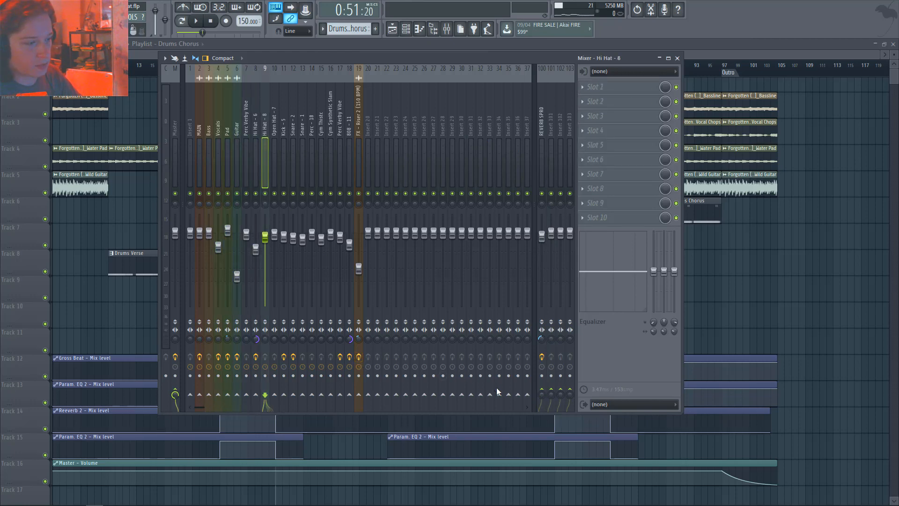
{"action": "key", "text": "Left"}
{"action": "key", "text": "Right"}
{"action": "key", "text": "Right"}
{"action": "key", "text": "Right"}
{"action": "key", "text": "Right"}
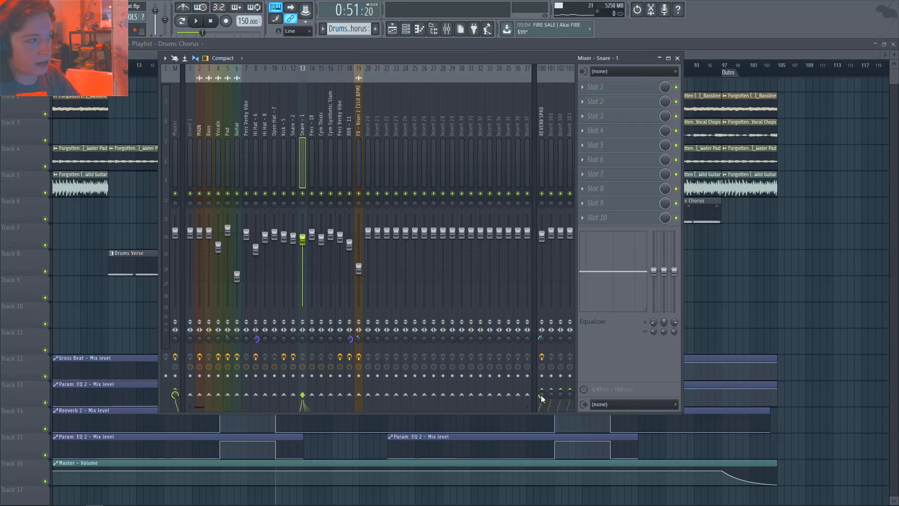
{"action": "key", "text": "Right"}
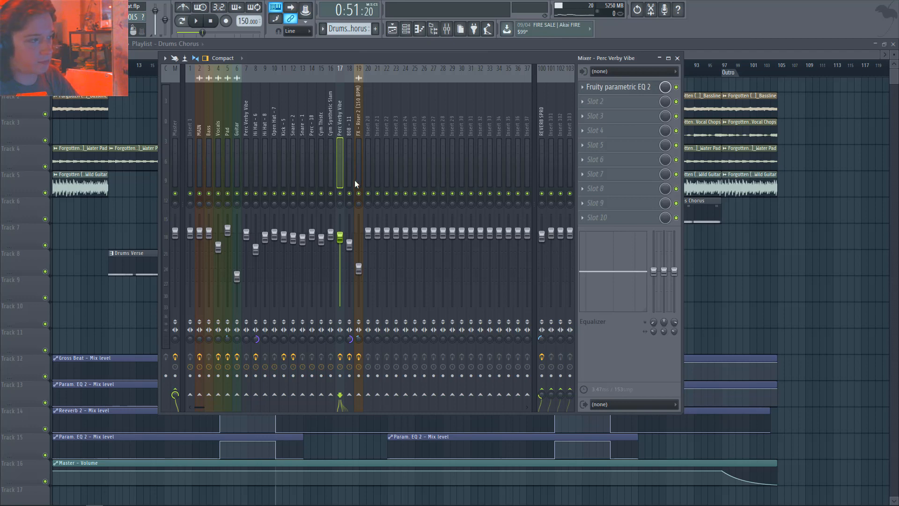
Step: Play the chorus briefly with the second Perc Verby Vibe track soloed, stop, and select the FX - Riser 2 track
{"action": "key", "text": "space"}
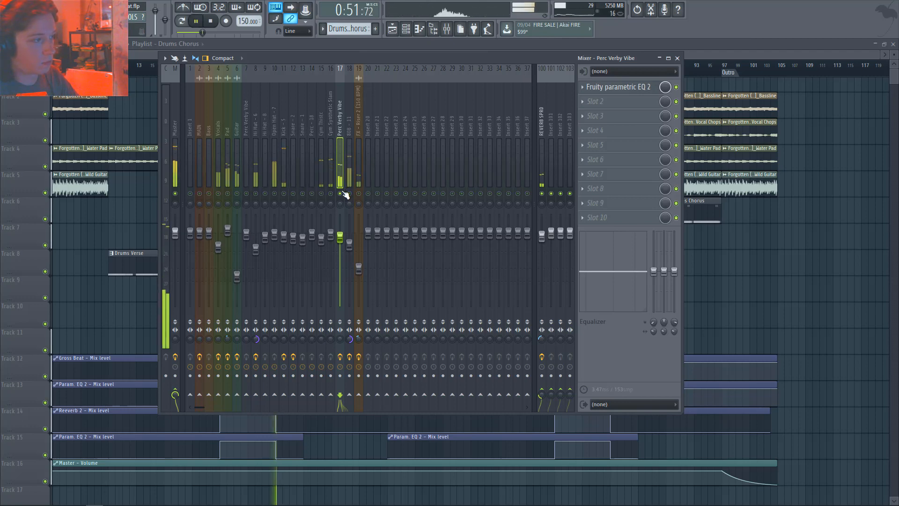
{"action": "key", "text": "space"}
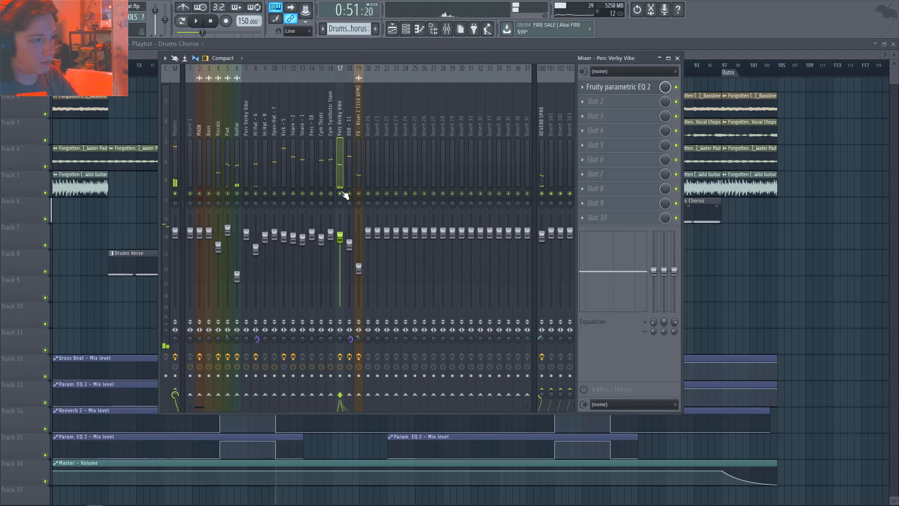
{"action": "left_click", "coordinate": [358, 171]}
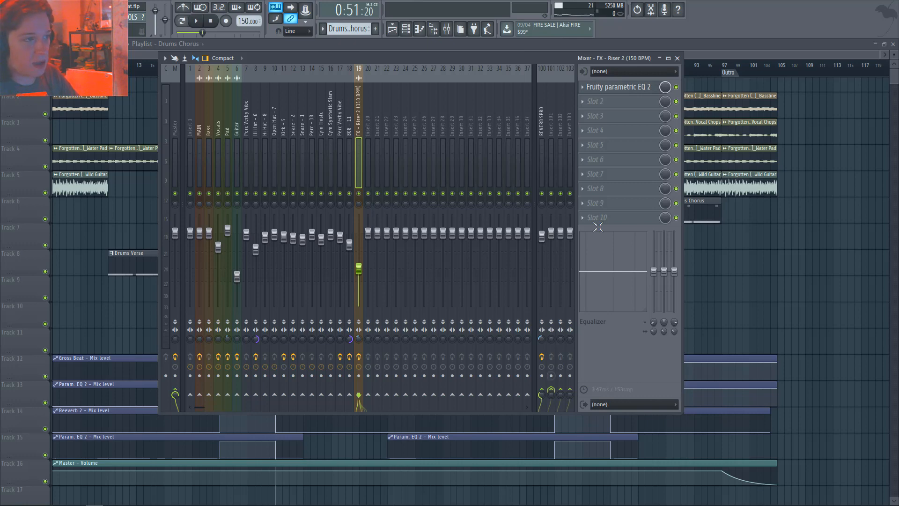
Step: Review the effect slots of the REVERB SPRD, Open Hat - 7, Pad, Vocals and MAIN mixer tracks
{"action": "left_click", "coordinate": [543, 168]}
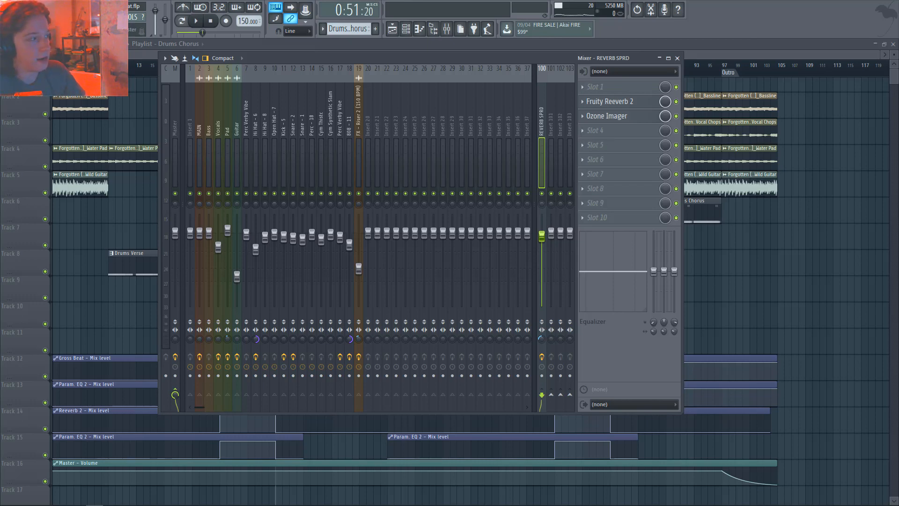
{"action": "left_click", "coordinate": [275, 141]}
{"action": "left_click", "coordinate": [229, 139]}
{"action": "left_click", "coordinate": [217, 140]}
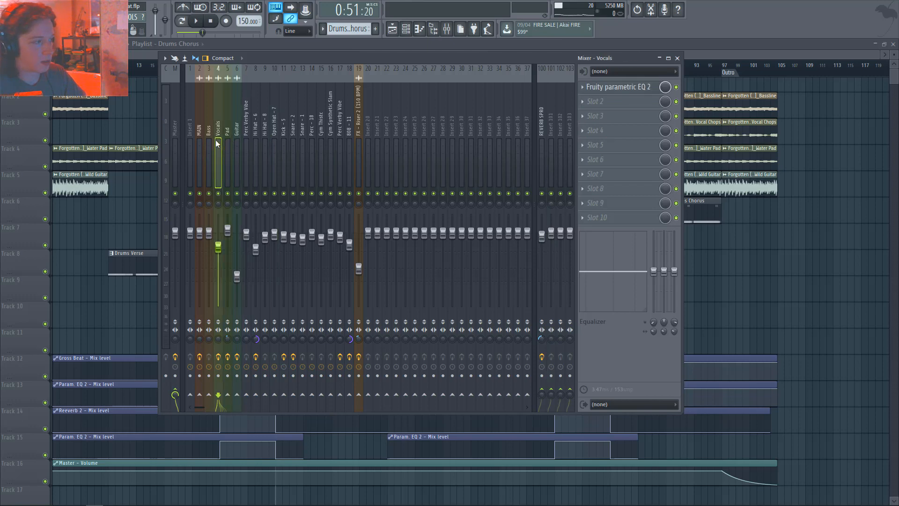
{"action": "left_click", "coordinate": [203, 135]}
Step: Play the chorus while watching the mixer levels, select the Snare - 2 and Kick - 5 tracks in turn, and stop
{"action": "key", "text": "space"}
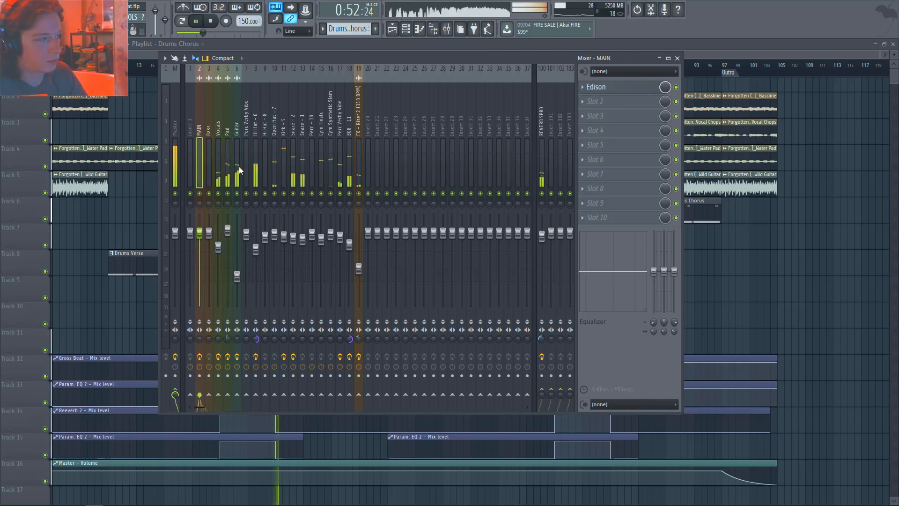
{"action": "left_click", "coordinate": [295, 165]}
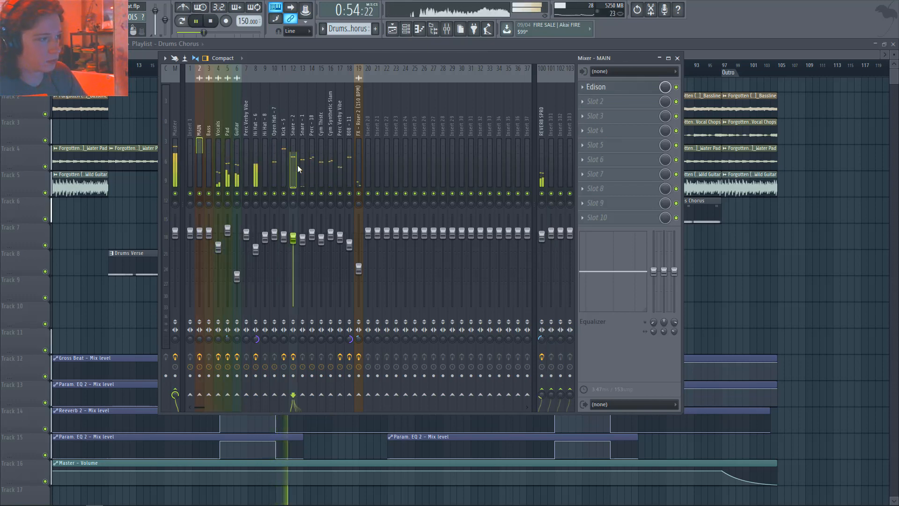
{"action": "left_click", "coordinate": [285, 167]}
{"action": "key", "text": "space"}
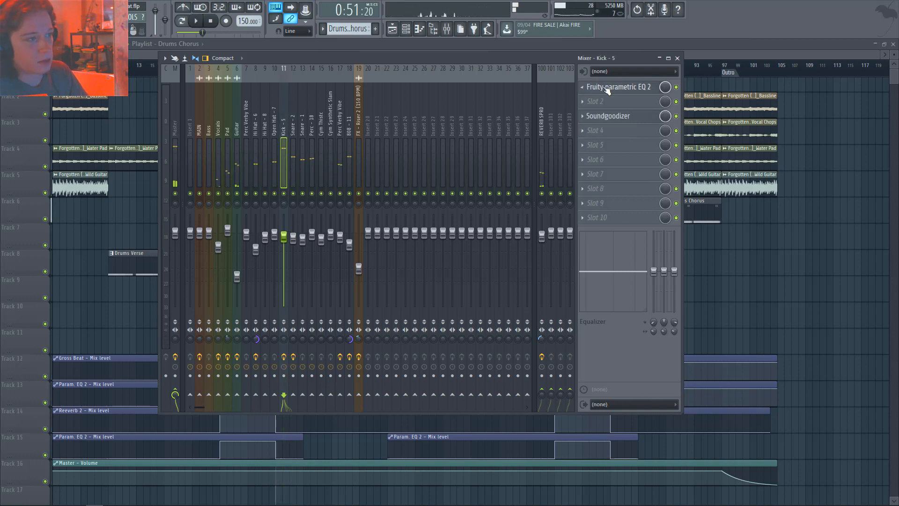
Step: Inspect the Kick - 5 track's Fruity parametric EQ 2 curve and Soundgoodizer settings, closing each plugin
{"action": "left_click", "coordinate": [614, 87]}
{"action": "left_click_drag", "start_coordinate": [159, 89], "coordinate": [283, 95]}
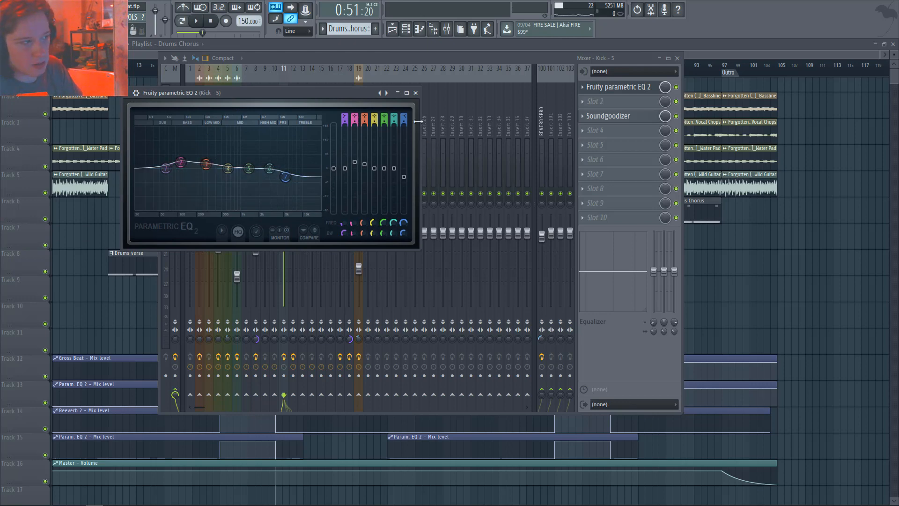
{"action": "left_click", "coordinate": [415, 92]}
{"action": "left_click", "coordinate": [608, 115]}
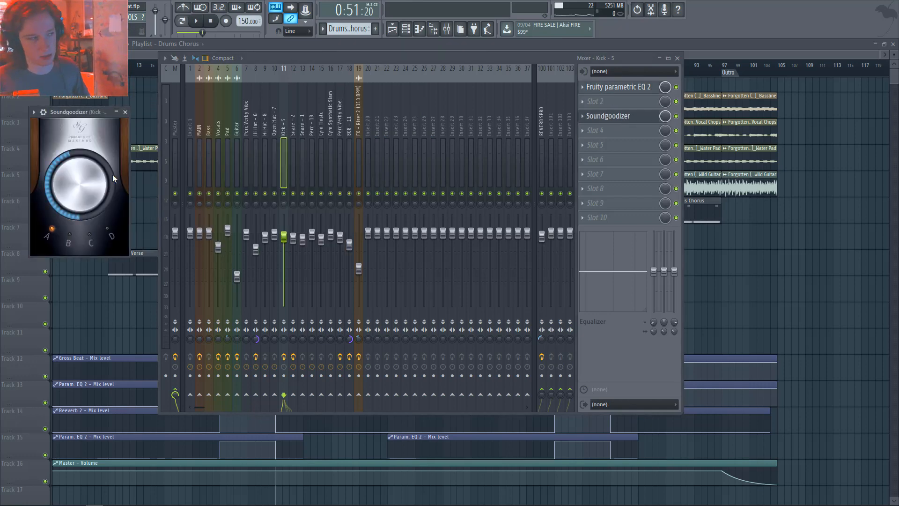
{"action": "left_click", "coordinate": [125, 113]}
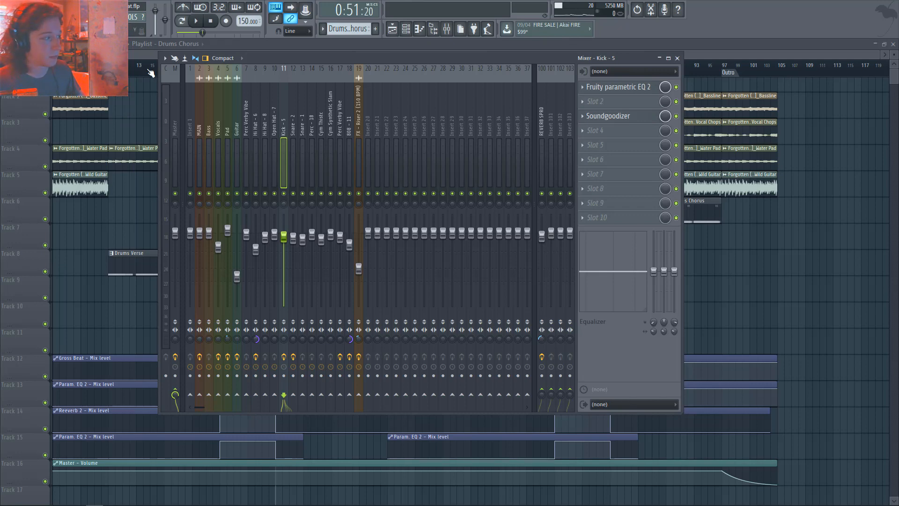
Step: Inspect the Master track's Fruity parametric EQ 2 curve, close it, and bring up the track's Soundgoodizer
{"action": "left_click", "coordinate": [172, 126]}
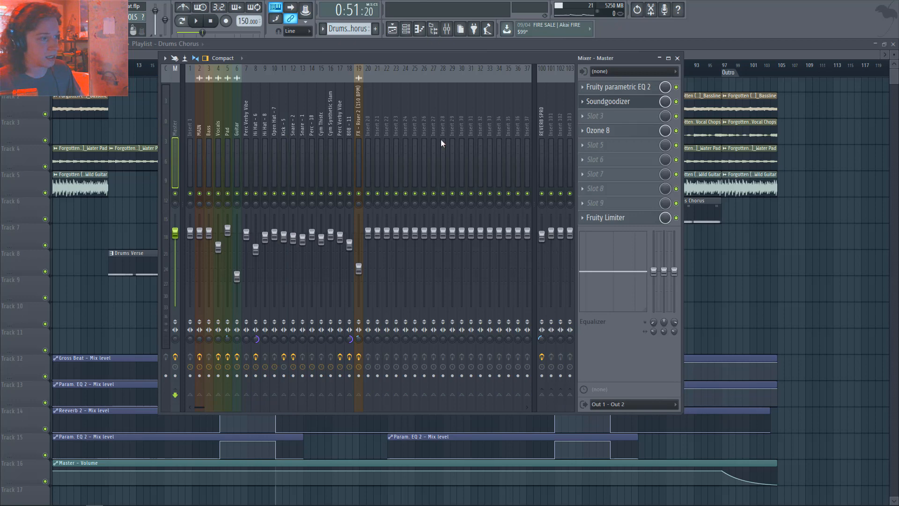
{"action": "left_click", "coordinate": [623, 87]}
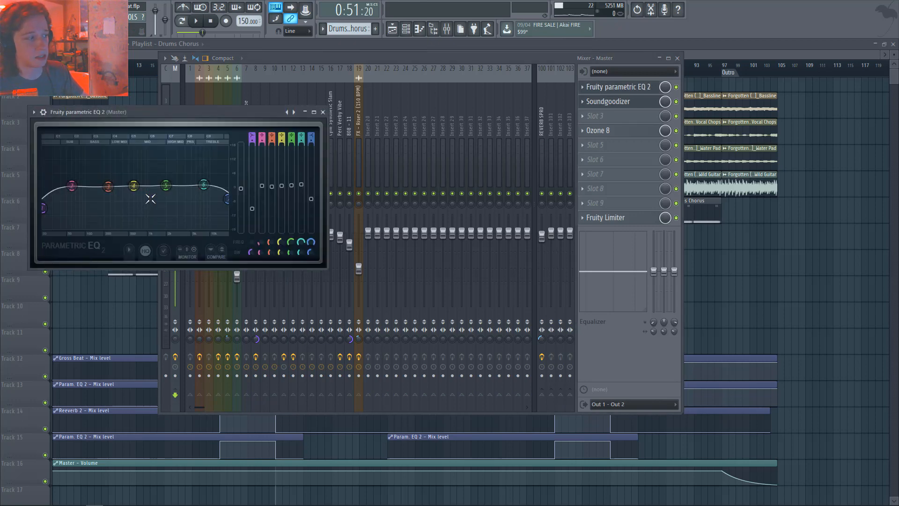
{"action": "left_click", "coordinate": [323, 111]}
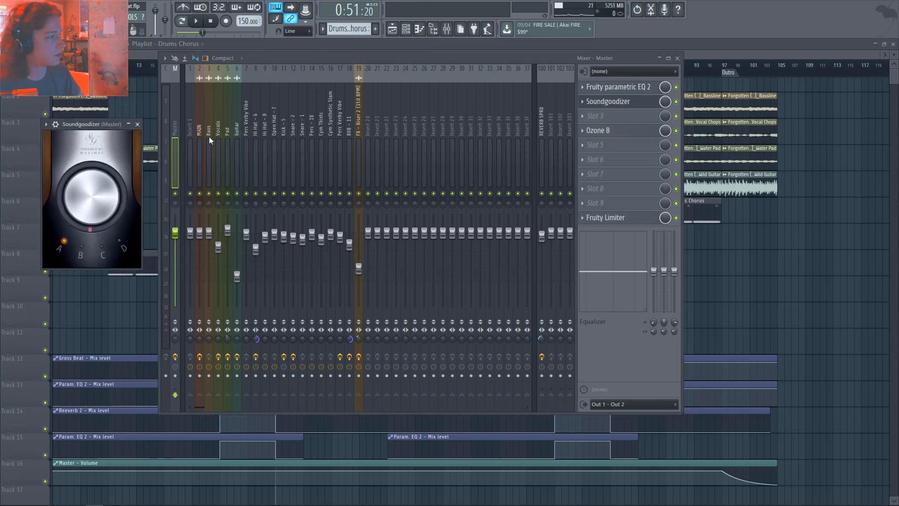
Step: Review the effect slots of the MAIN through Pad mixer tracks and reposition the mixer window over the playlist
{"action": "left_click", "coordinate": [199, 139]}
{"action": "key", "text": "Right"}
{"action": "key", "text": "Right"}
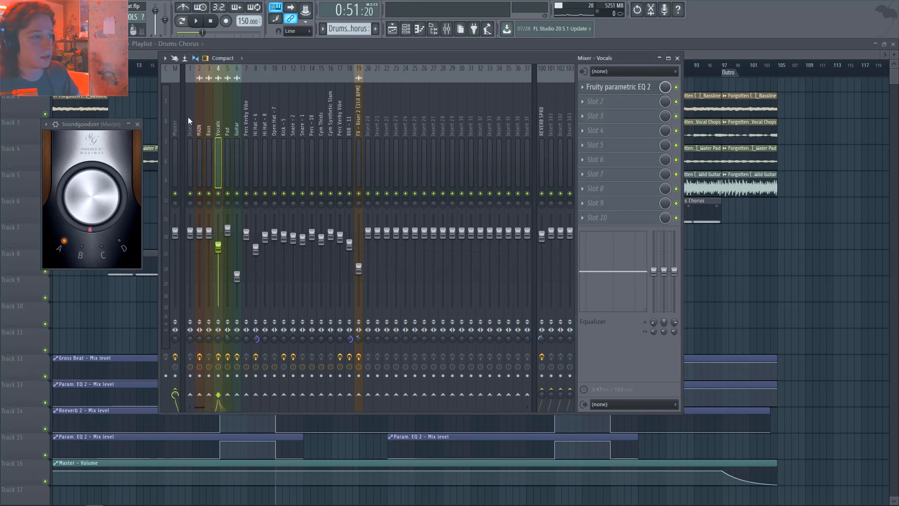
{"action": "key", "text": "Right"}
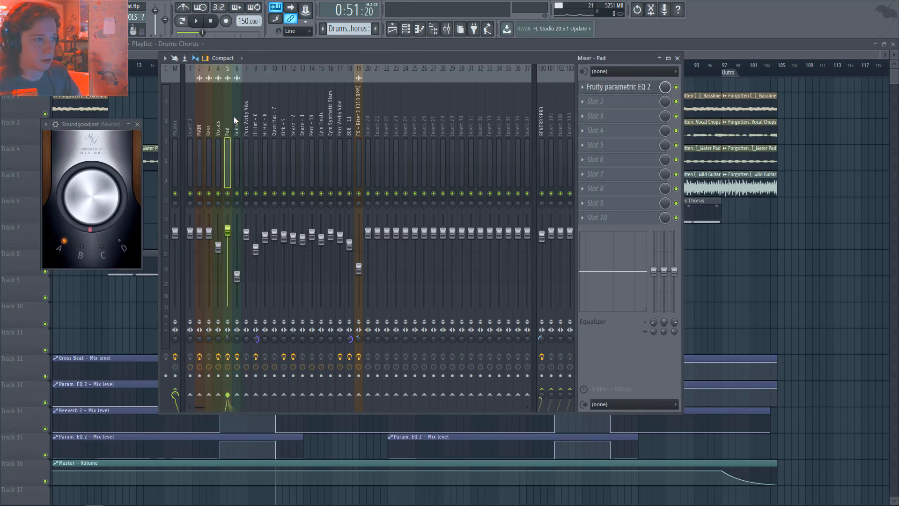
{"action": "left_click_drag", "start_coordinate": [449, 56], "coordinate": [621, 244]}
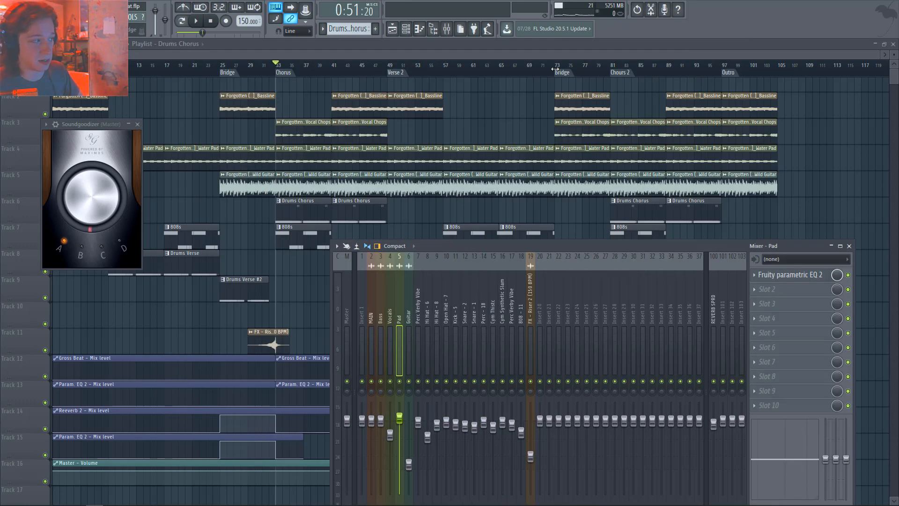
{"action": "left_click_drag", "start_coordinate": [438, 246], "coordinate": [381, 124]}
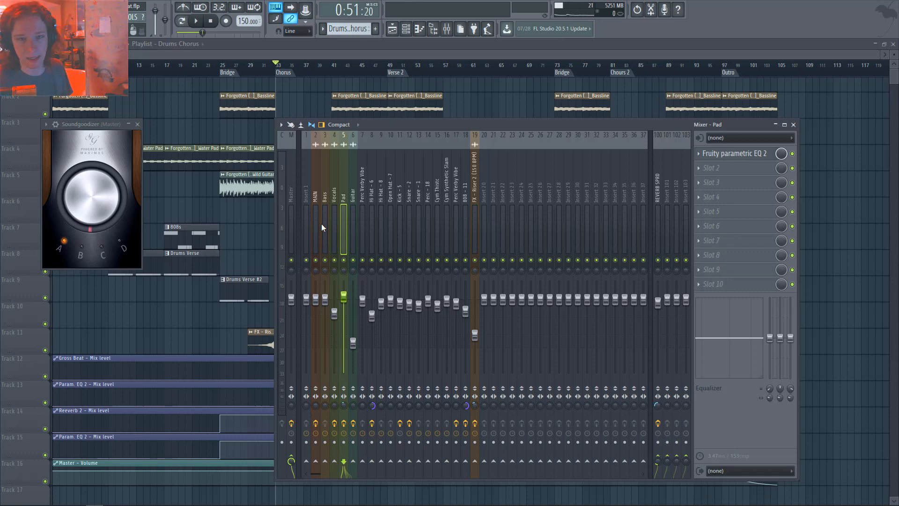
Step: Review the effect slots of the Guitar track and the drum tracks from Hi Hat - 6 through Cym Synthetic Slam
{"action": "left_click", "coordinate": [352, 212]}
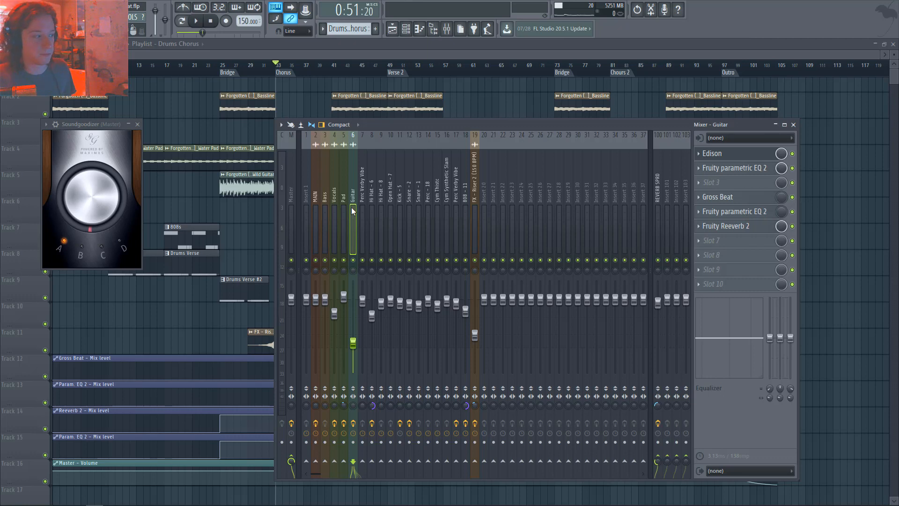
{"action": "left_click", "coordinate": [371, 210]}
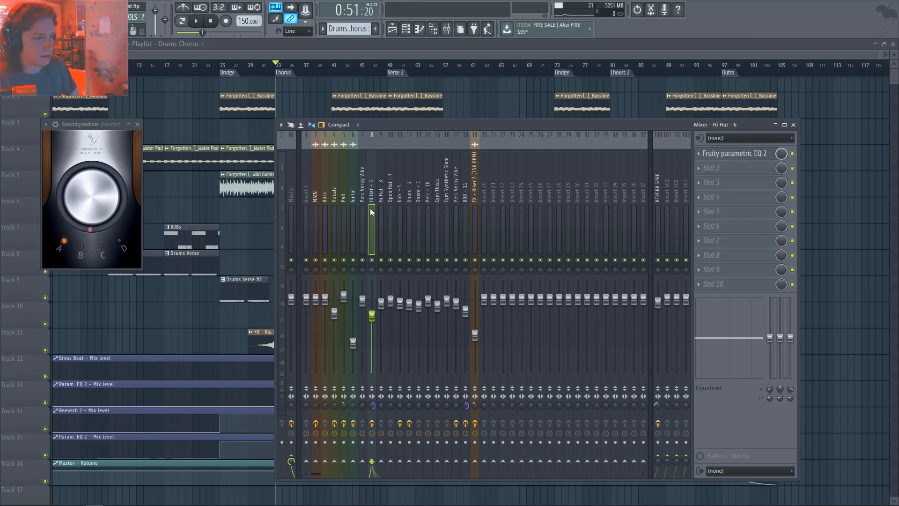
{"action": "key", "text": "Right"}
{"action": "key", "text": "Right"}
{"action": "key", "text": "Right"}
{"action": "key", "text": "Right"}
{"action": "key", "text": "Right"}
{"action": "key", "text": "Right"}
{"action": "key", "text": "Right"}
{"action": "key", "text": "Right"}
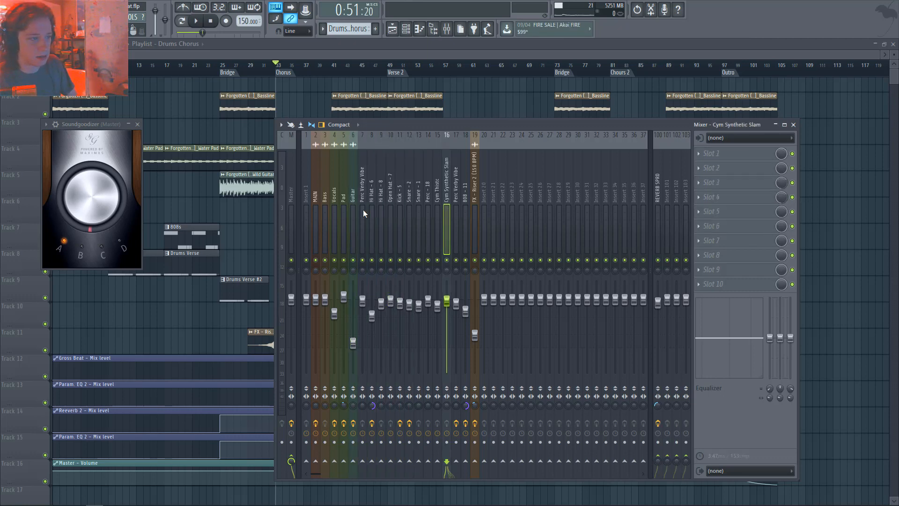
Step: Go back through the drum tracks and compare the effect slots of Kick - 5 and Snare - 2
{"action": "key", "text": "Left"}
{"action": "key", "text": "Left"}
{"action": "key", "text": "Left"}
{"action": "key", "text": "Right"}
{"action": "key", "text": "Left"}
{"action": "key", "text": "Left"}
{"action": "key", "text": "Left"}
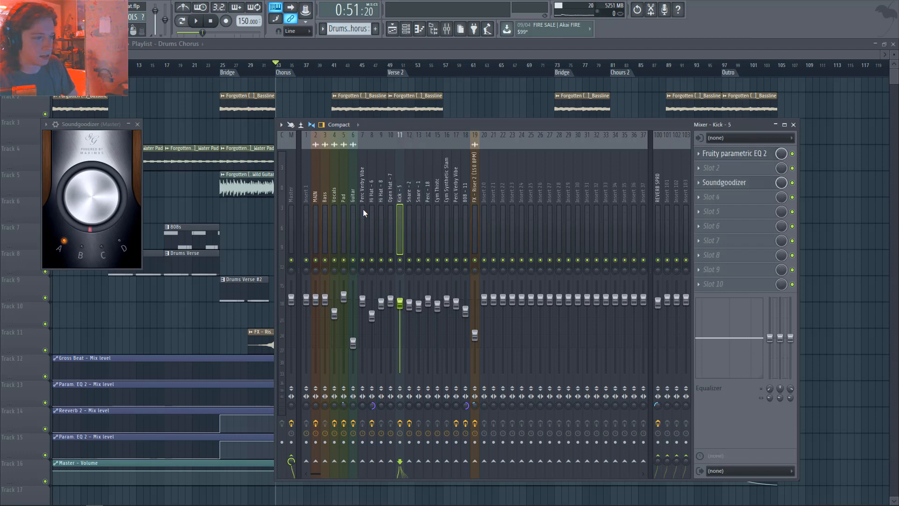
{"action": "key", "text": "Right"}
{"action": "key", "text": "Right"}
{"action": "key", "text": "Left"}
{"action": "key", "text": "Left"}
{"action": "key", "text": "Right"}
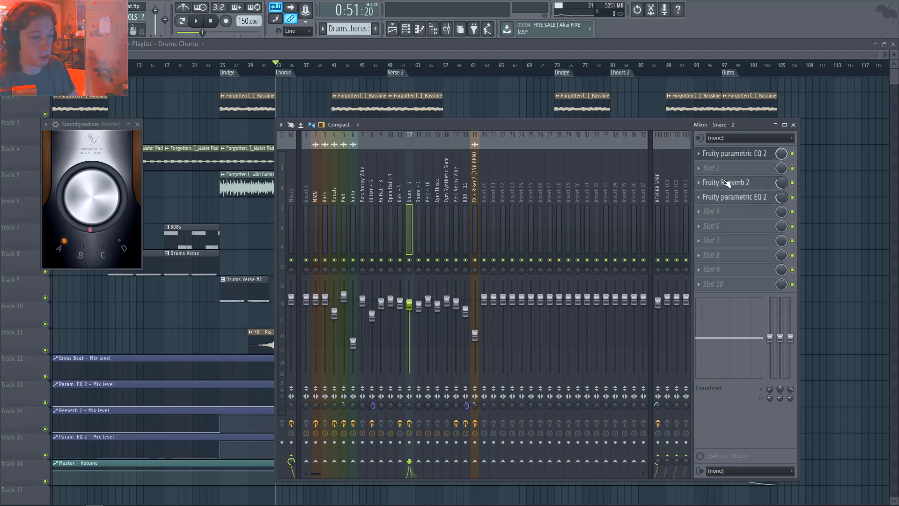
Step: Shift the mixer window slightly and review the effect slots of the Snare - 2, Perc - 18 and Cym Thistc tracks
{"action": "left_click_drag", "start_coordinate": [636, 125], "coordinate": [620, 116]}
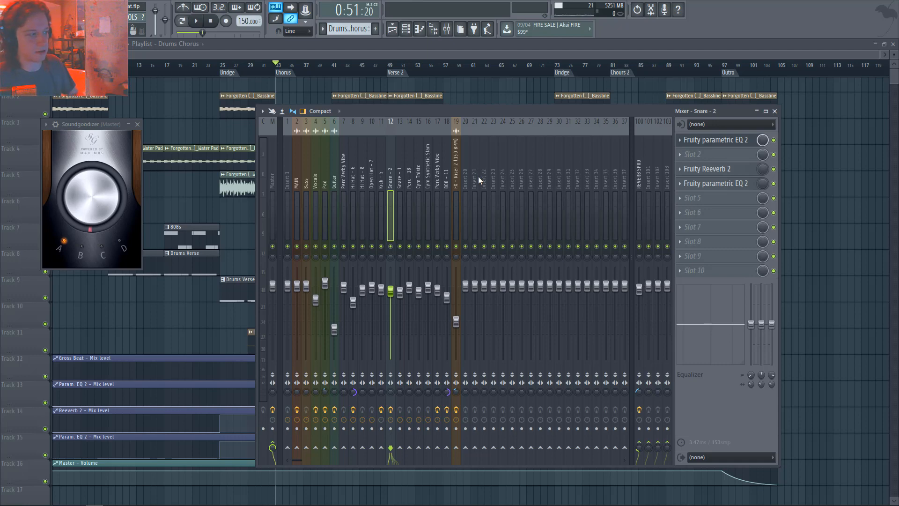
{"action": "left_click", "coordinate": [410, 182]}
{"action": "key", "text": "Left"}
{"action": "key", "text": "Left"}
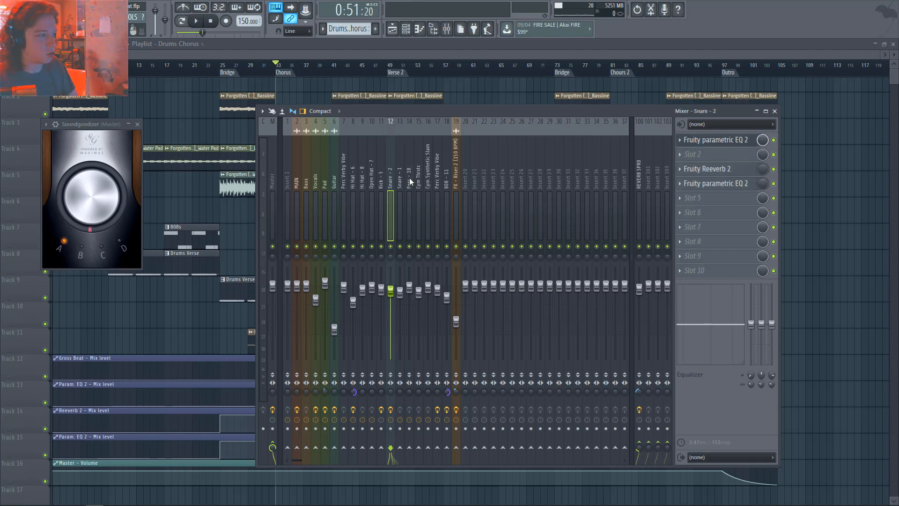
{"action": "left_click", "coordinate": [411, 181]}
{"action": "key", "text": "Right"}
{"action": "key", "text": "Right"}
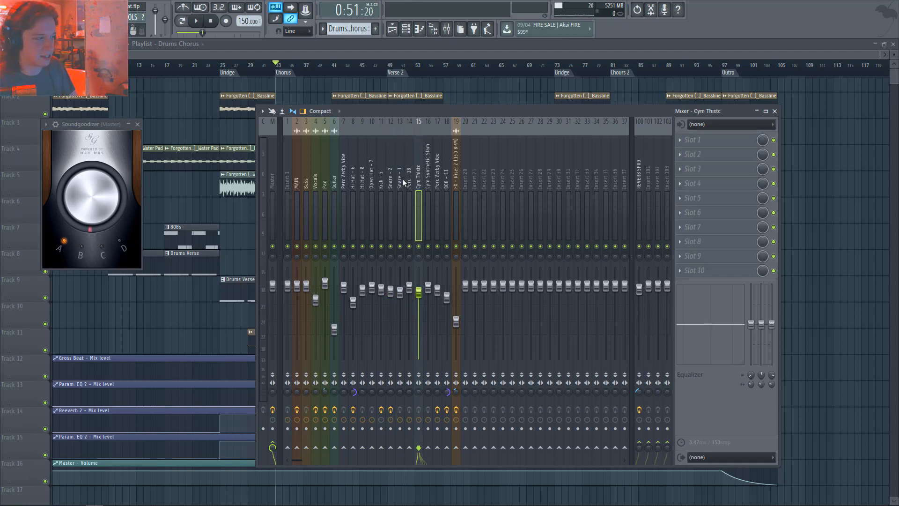
Step: Compare the effect slots of the Cym Thistc, Cym Synthetic Slam and second Perc Verby Vibe tracks
{"action": "left_click", "coordinate": [440, 193]}
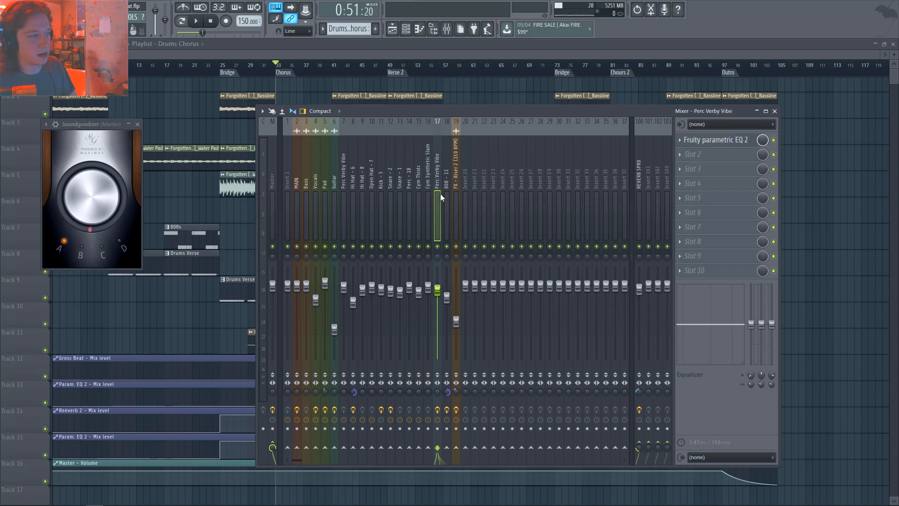
{"action": "key", "text": "Left"}
{"action": "left_click", "coordinate": [418, 191]}
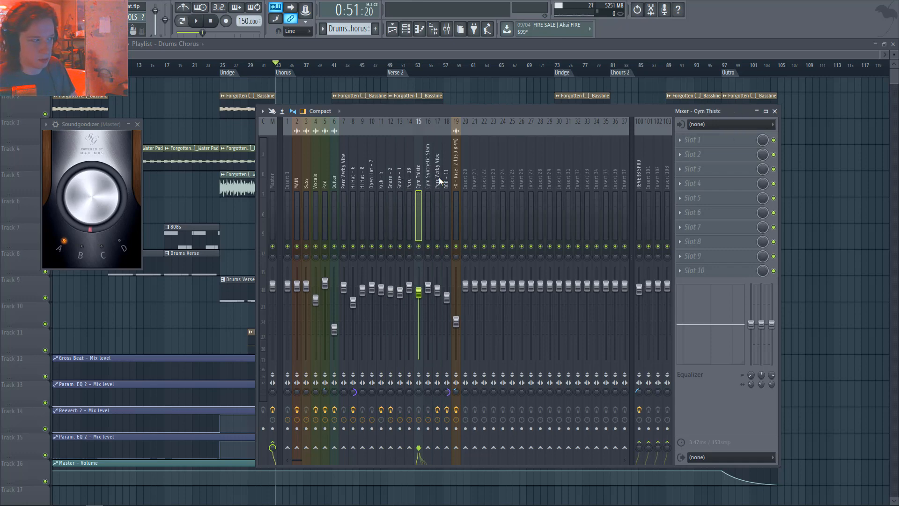
{"action": "key", "text": "Right"}
{"action": "key", "text": "Right"}
{"action": "key", "text": "Left"}
{"action": "key", "text": "Left"}
{"action": "left_click", "coordinate": [427, 186]}
{"action": "left_click", "coordinate": [435, 183]}
Step: Inspect the Fruity parametric EQ 2 curve and CamelCrusher settings on the 808 - 11 track, closing each plugin
{"action": "left_click", "coordinate": [450, 180]}
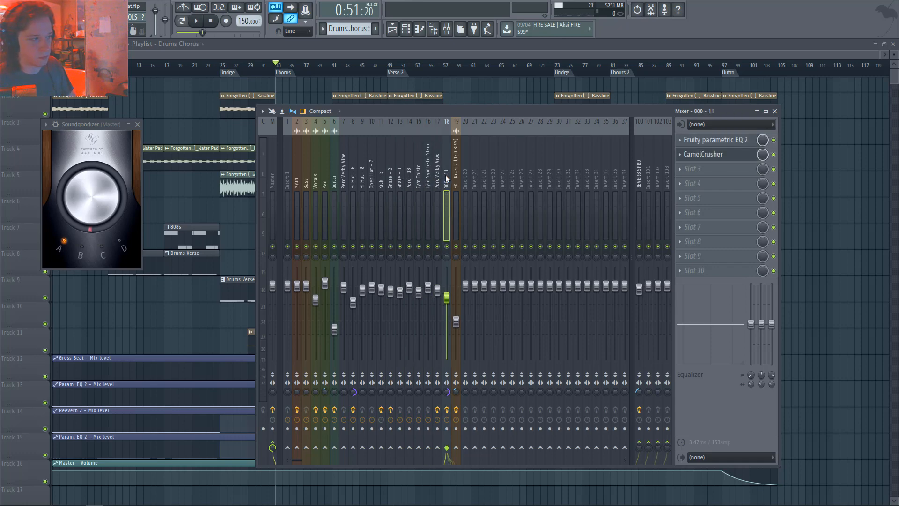
{"action": "left_click", "coordinate": [738, 143]}
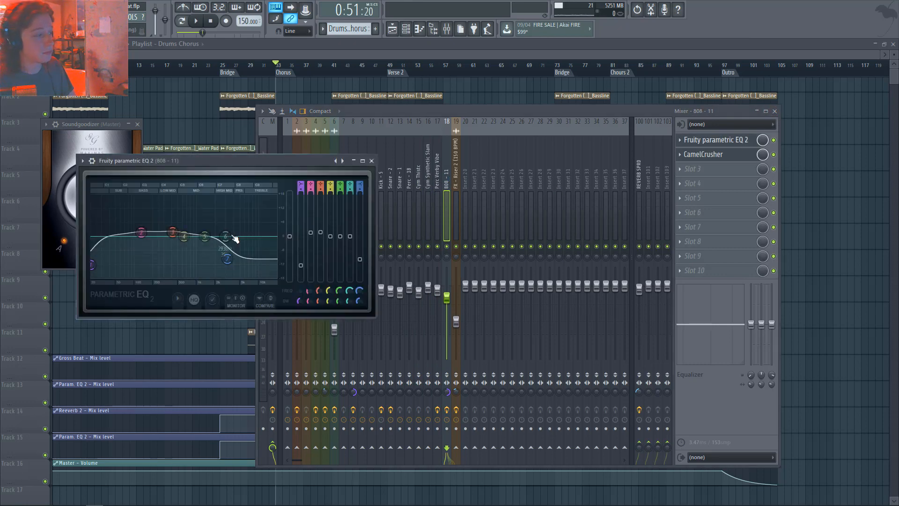
{"action": "left_click", "coordinate": [372, 161]}
{"action": "left_click", "coordinate": [723, 160]}
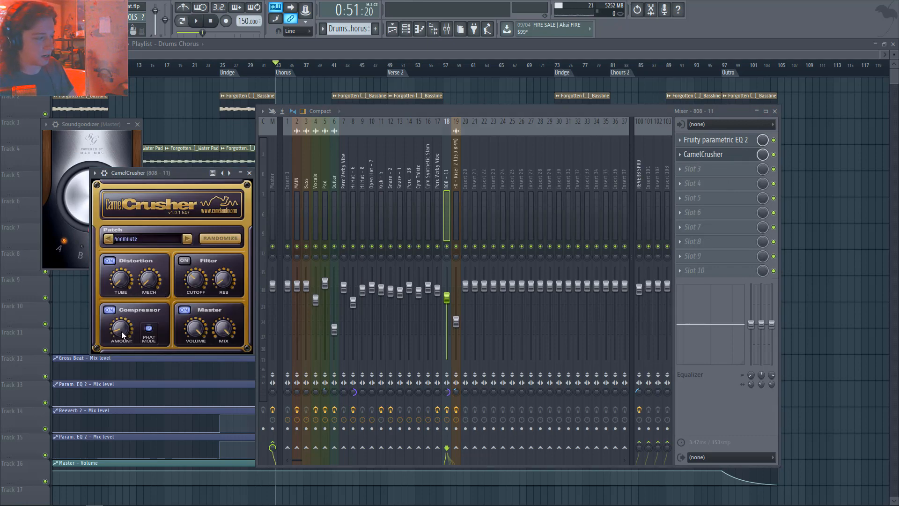
{"action": "left_click", "coordinate": [249, 173]}
Step: Inspect the high-frequency band of the Fruity parametric EQ 2 on the FX - Riser 2 track and close the plugin
{"action": "left_click", "coordinate": [456, 193]}
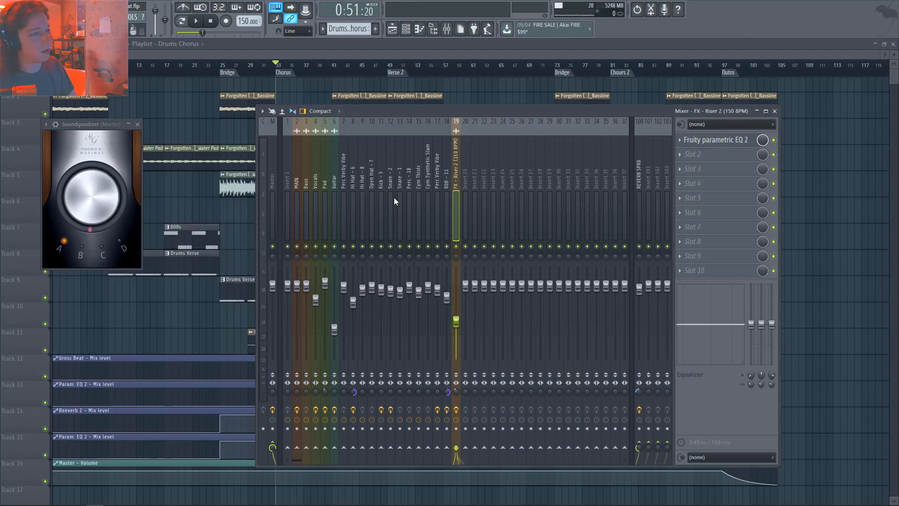
{"action": "left_click", "coordinate": [749, 140]}
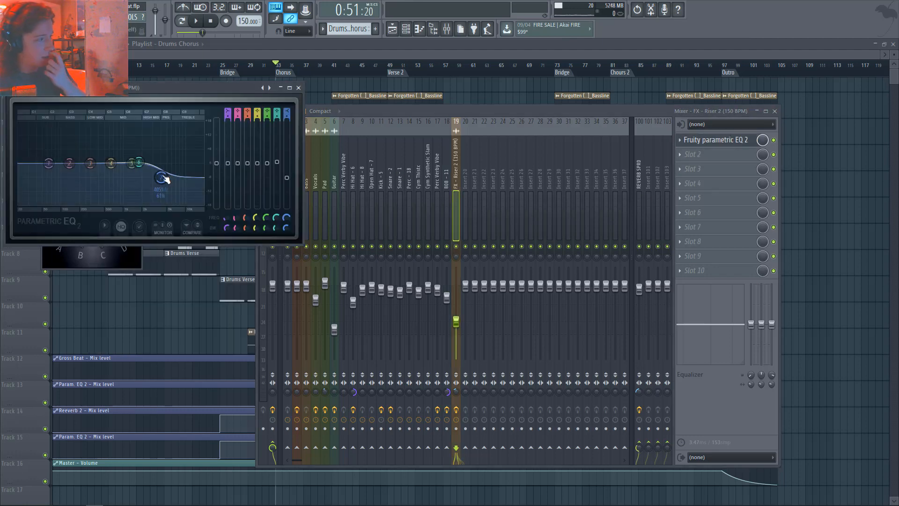
{"action": "left_click", "coordinate": [298, 88]}
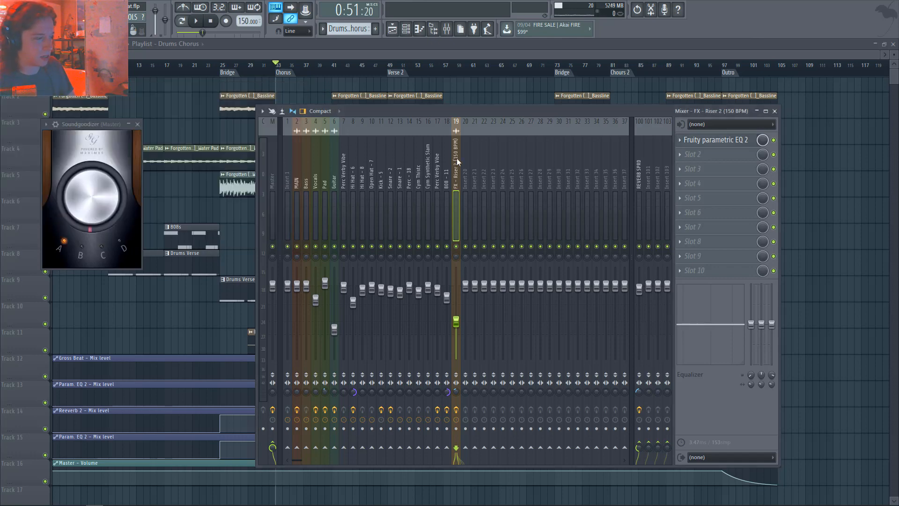
{"action": "left_click", "coordinate": [752, 141]}
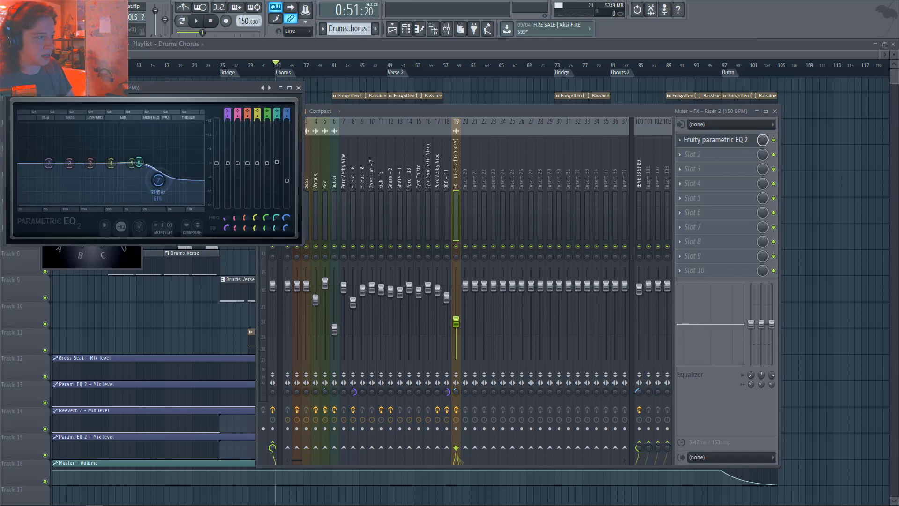
{"action": "left_click", "coordinate": [298, 88]}
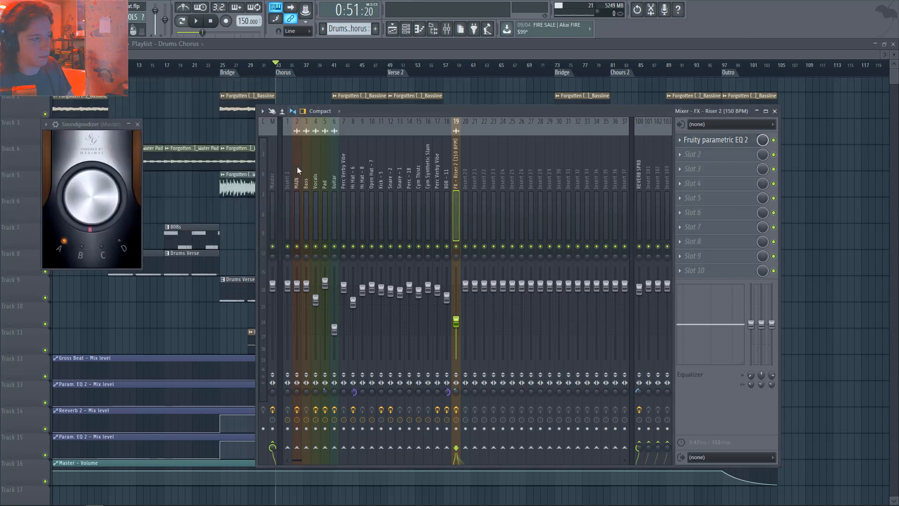
Step: Play from the end of the first bridge into the chorus with the mixer showing, and stop playback
{"action": "key", "text": "space"}
{"action": "left_click", "coordinate": [271, 72]}
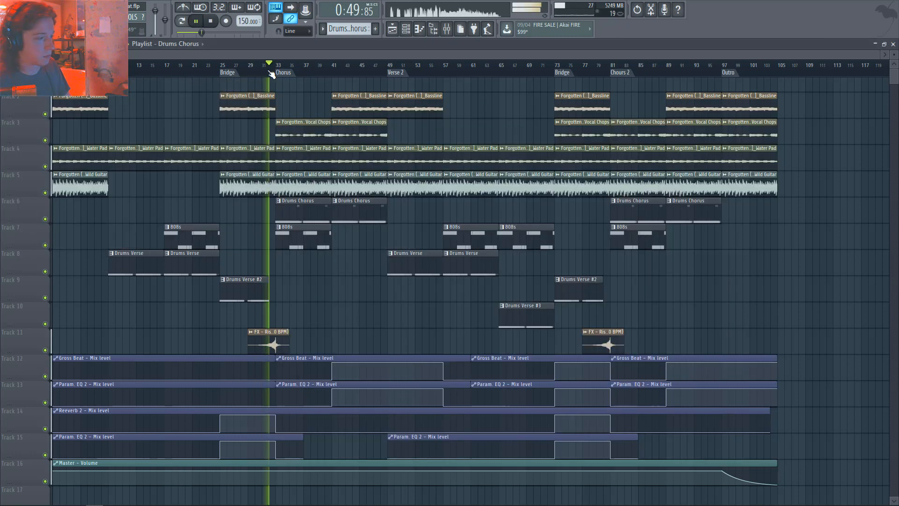
{"action": "key", "text": "F9"}
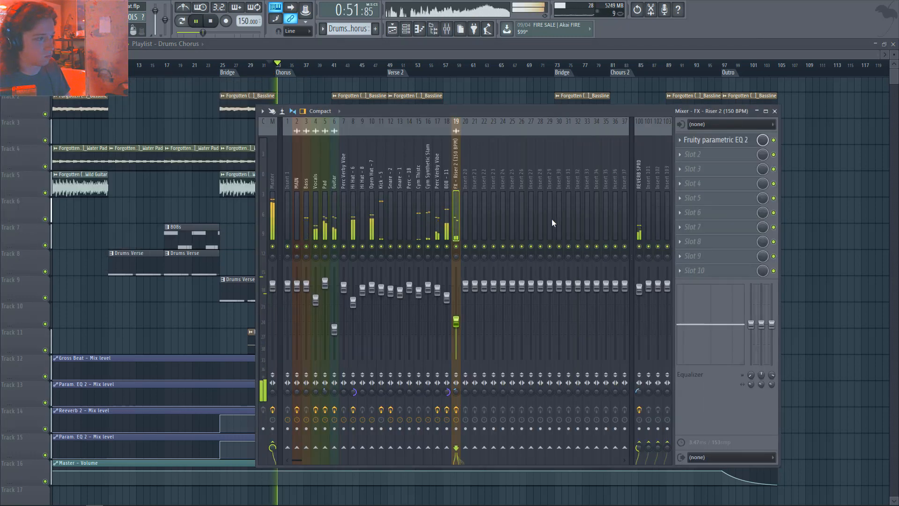
{"action": "key", "text": "space"}
Step: Select the Master track and examine its Fruity parametric EQ 2 and Soundgoodizer settings, closing the Soundgoodizer
{"action": "left_click", "coordinate": [274, 209]}
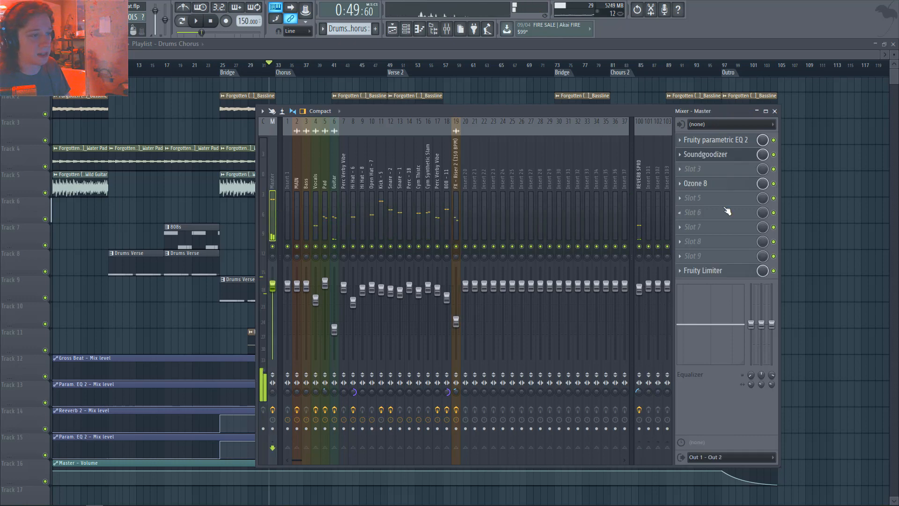
{"action": "left_click", "coordinate": [726, 143]}
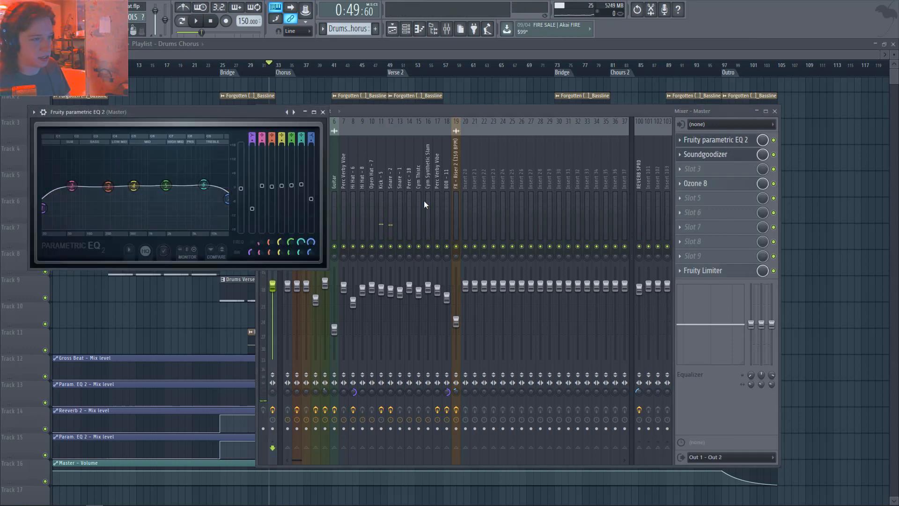
{"action": "left_click", "coordinate": [705, 154]}
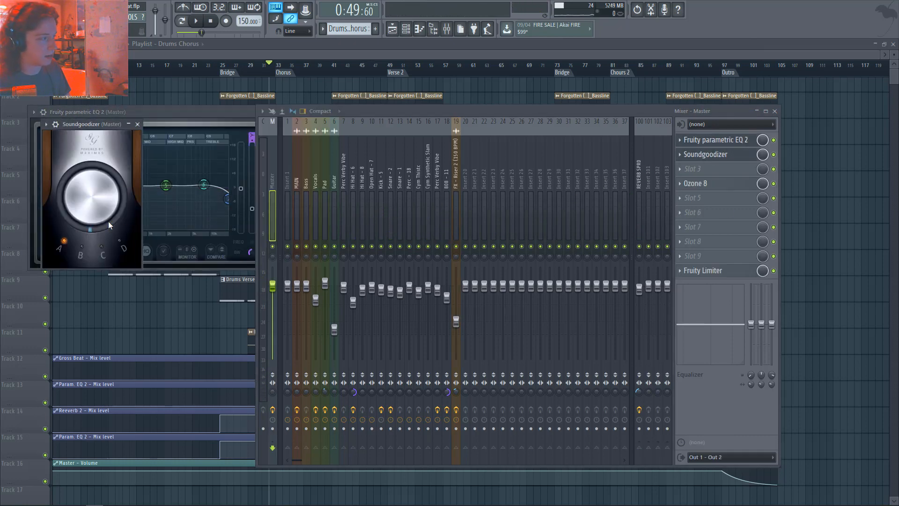
{"action": "left_click", "coordinate": [137, 124]}
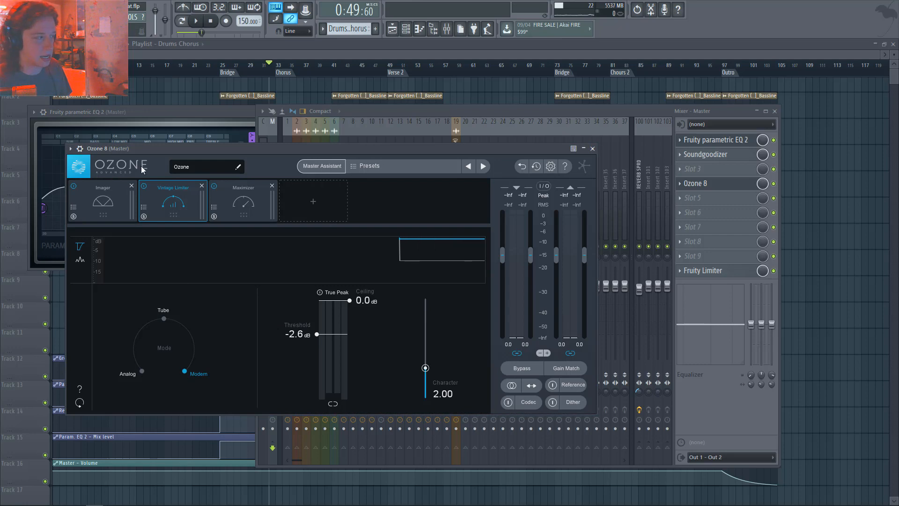
Step: Move the Master track's Ozone 8 window clear and inspect its Imager, Vintage Limiter and Maximizer modules
{"action": "left_click_drag", "start_coordinate": [186, 150], "coordinate": [318, 104]}
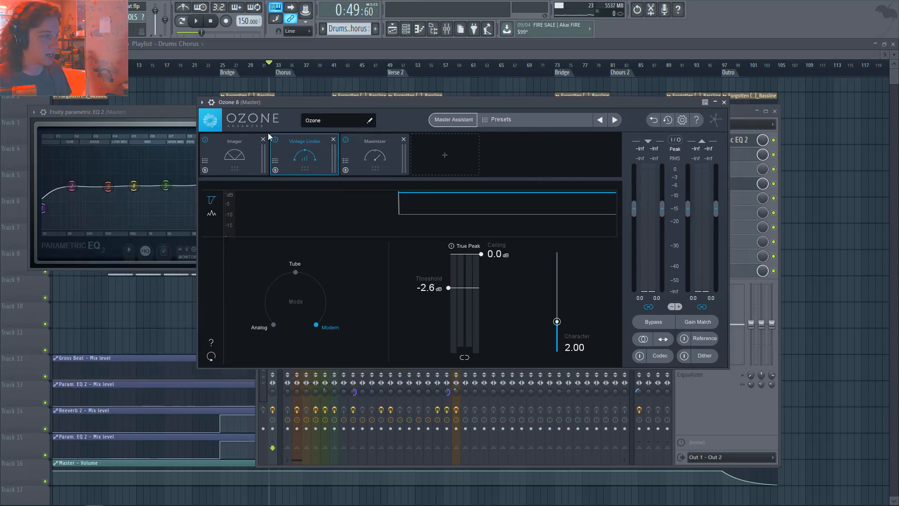
{"action": "left_click", "coordinate": [234, 155]}
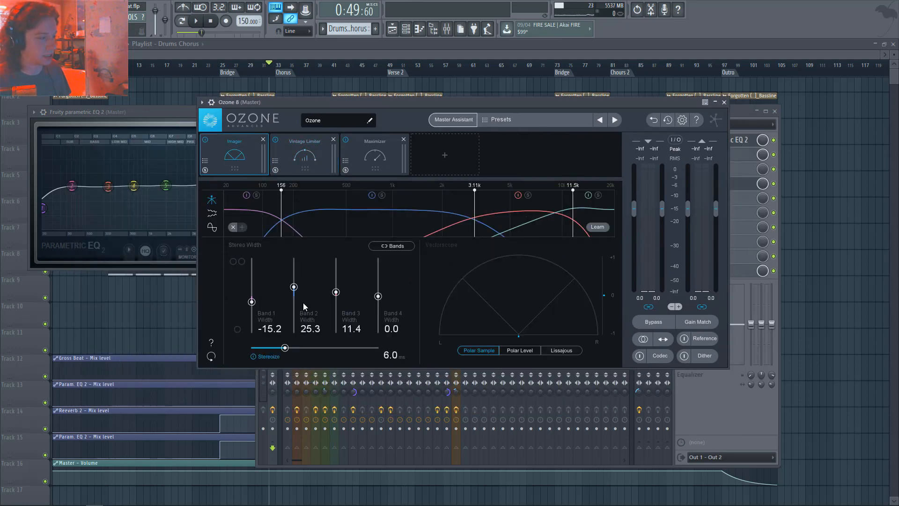
{"action": "left_click", "coordinate": [297, 140]}
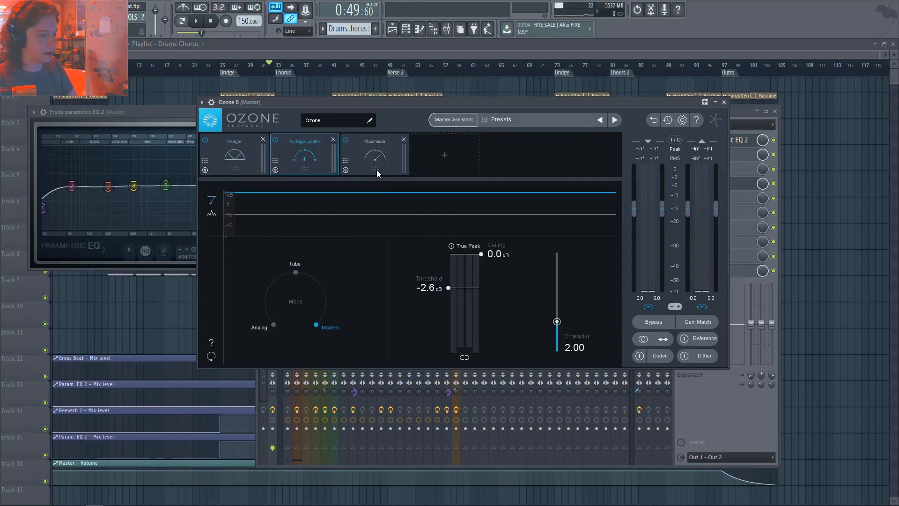
{"action": "left_click", "coordinate": [375, 153]}
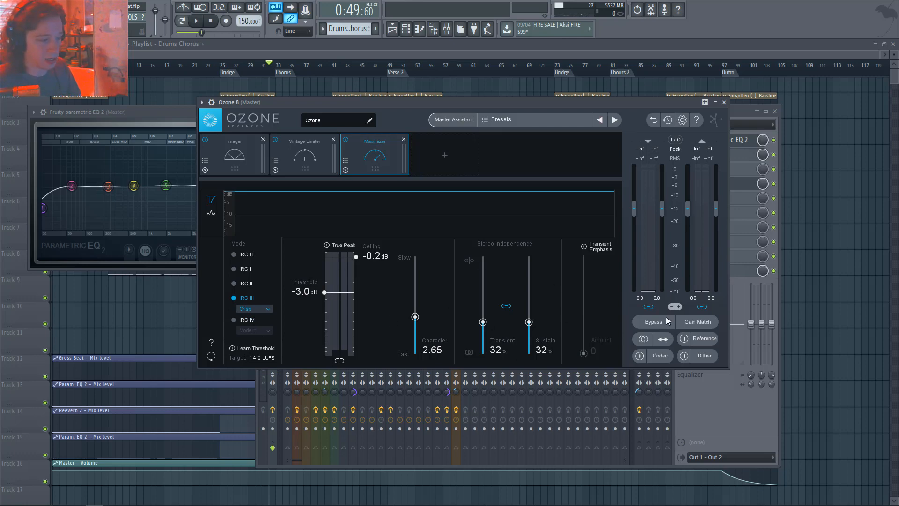
Step: Close the Master track's Ozone 8, show its Fruity Limiter and play the chorus to watch the limiting
{"action": "left_click", "coordinate": [724, 102]}
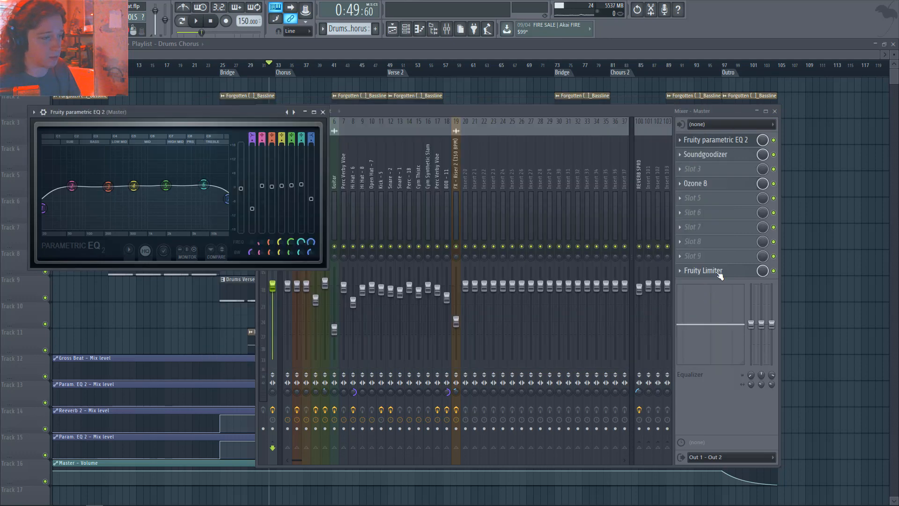
{"action": "left_click", "coordinate": [719, 275]}
{"action": "key", "text": "space"}
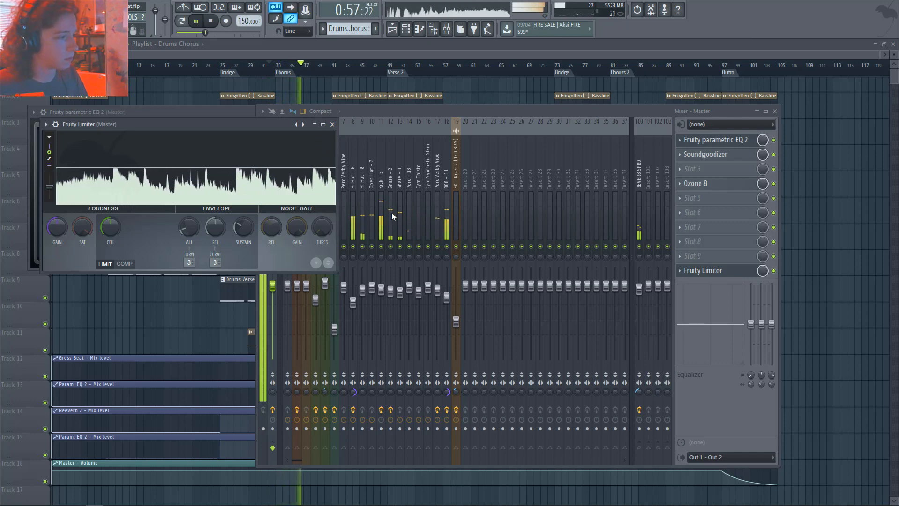
Step: Go through the 808, Guitar, Pad and Bass mixer tracks during playback and raise the Guitar and Bass volumes slightly
{"action": "left_click", "coordinate": [448, 210]}
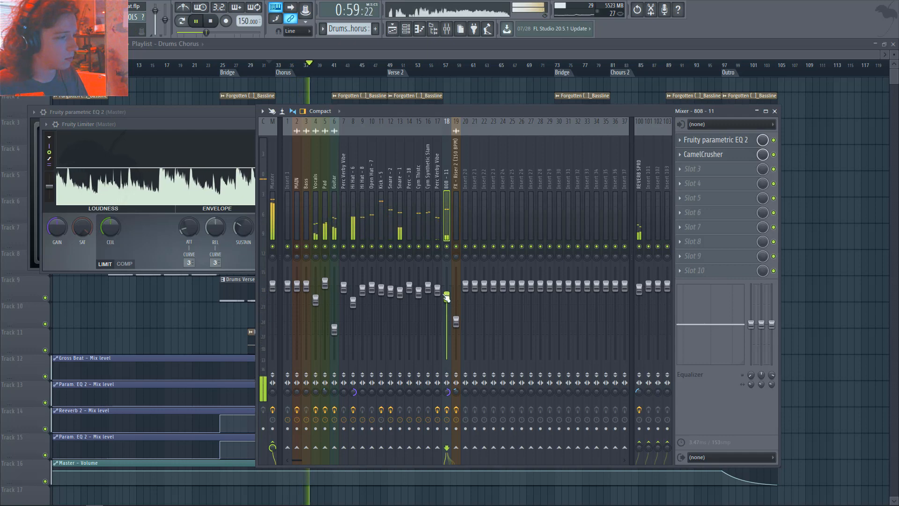
{"action": "left_click", "coordinate": [334, 224]}
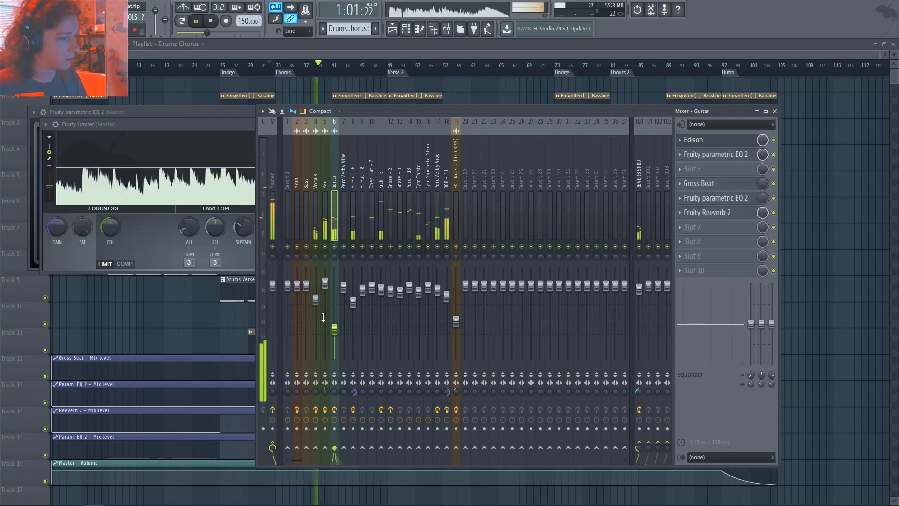
{"action": "left_click", "coordinate": [324, 239]}
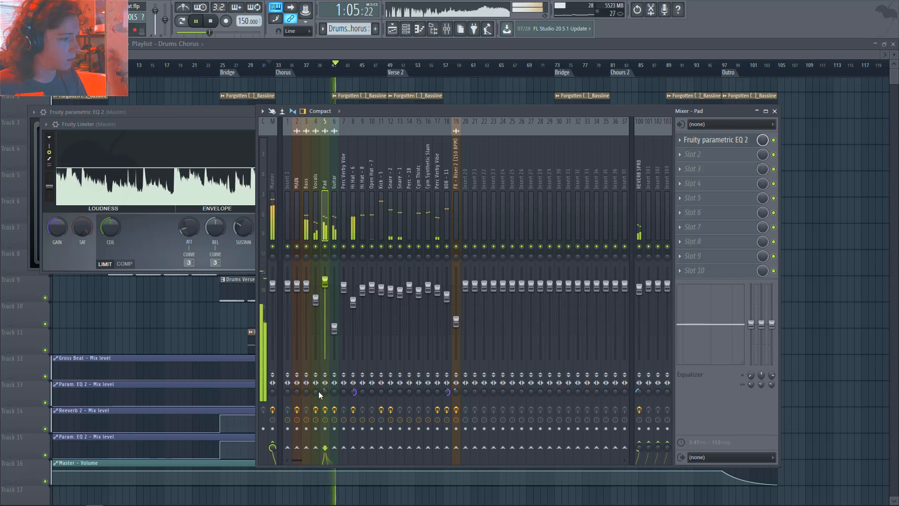
{"action": "left_click", "coordinate": [307, 286]}
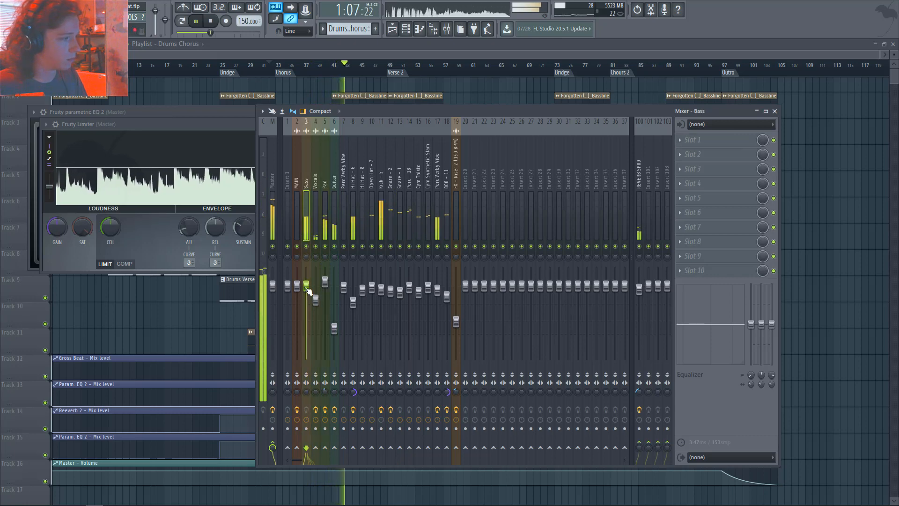
Step: Close the Master track's Fruity parametric EQ 2 and cut the Hi Hat - 6 track's highs by about 0.8 dB in its mixer equalizer
{"action": "left_click", "coordinate": [242, 115]}
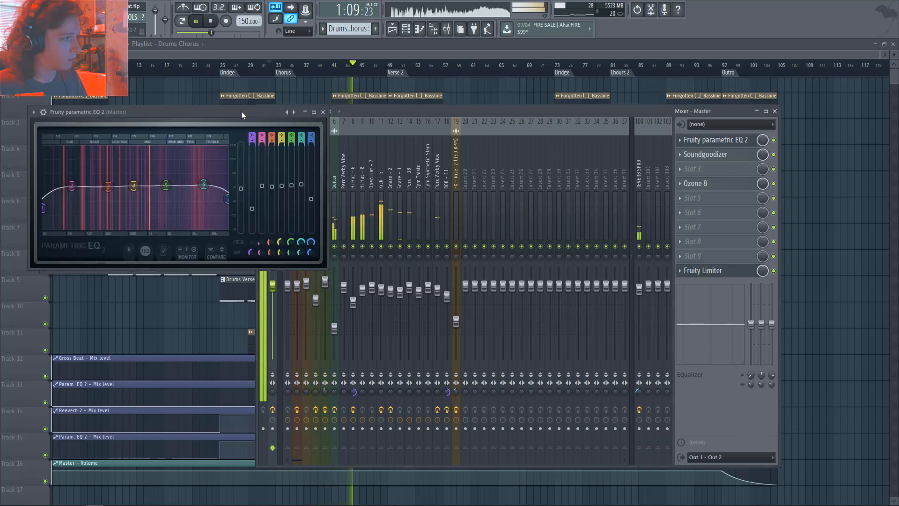
{"action": "left_click", "coordinate": [322, 112]}
{"action": "left_click", "coordinate": [355, 197]}
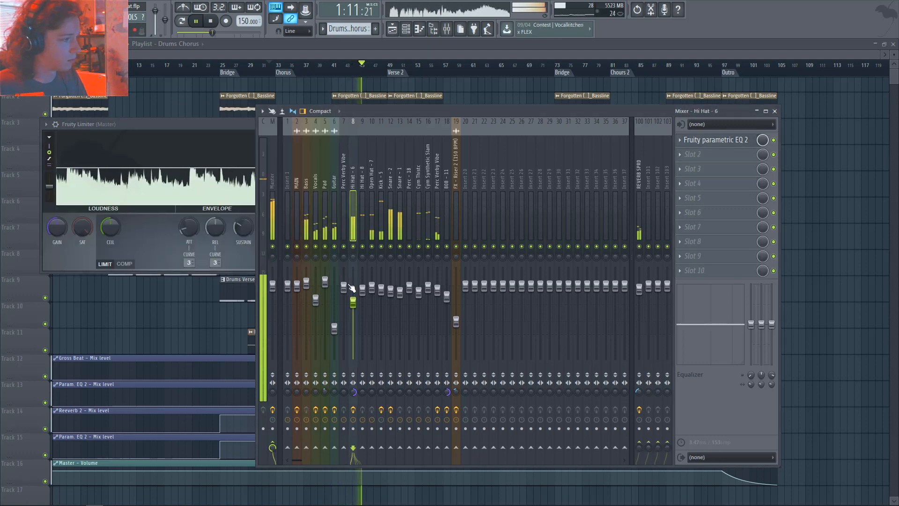
{"action": "left_click_drag", "start_coordinate": [695, 303], "coordinate": [695, 304]}
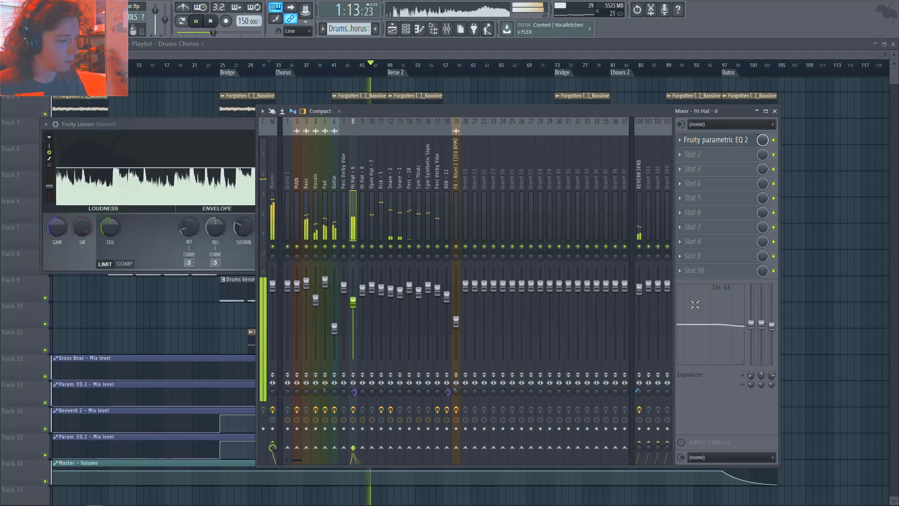
Step: Check the Kick and Open Hat - 7 tracks, review the Master track's Fruity Limiter during playback and close it
{"action": "left_click", "coordinate": [380, 225]}
{"action": "left_click", "coordinate": [371, 230]}
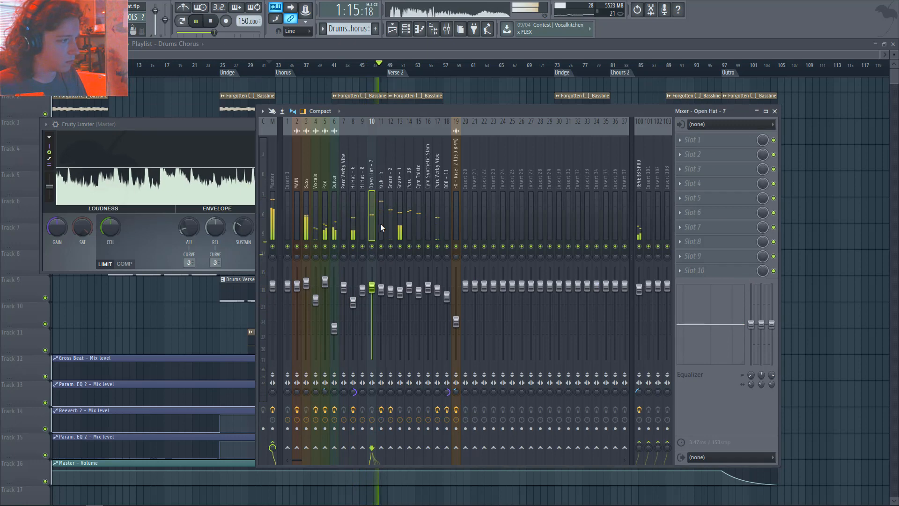
{"action": "left_click", "coordinate": [272, 225]}
{"action": "left_click", "coordinate": [703, 270]}
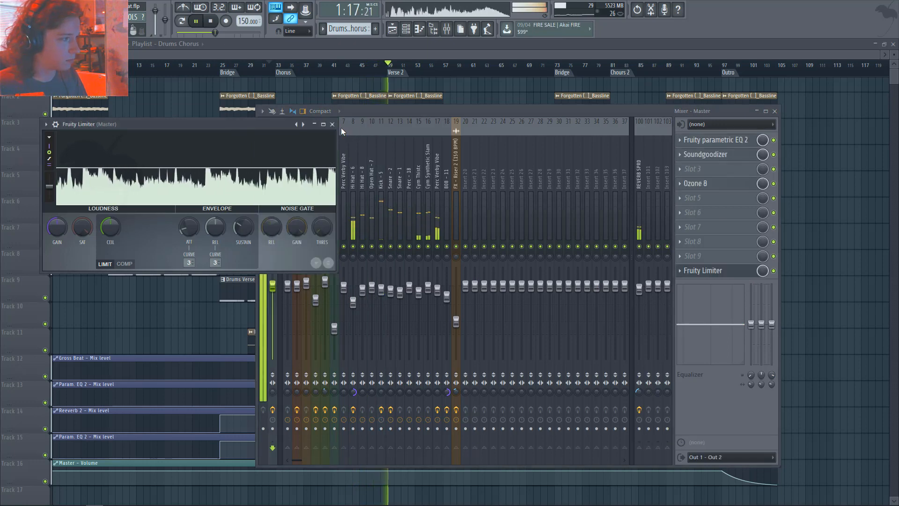
{"action": "left_click", "coordinate": [333, 124]}
Step: Hide the mixer, stop playback and return the song position to the start
{"action": "key", "text": "F9"}
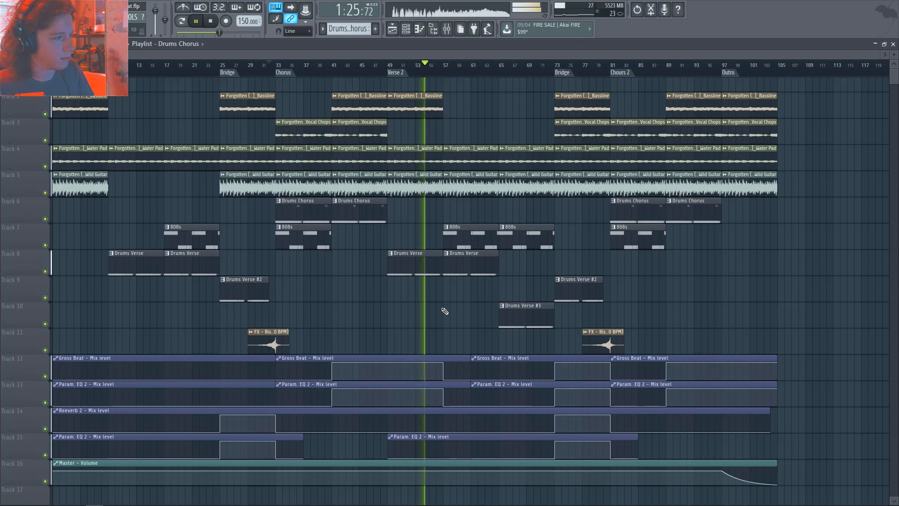
{"action": "key", "text": "space"}
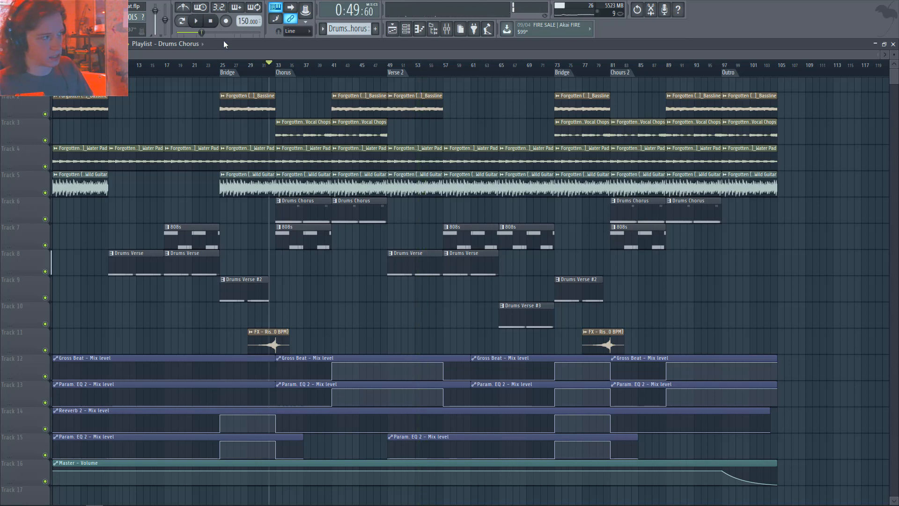
{"action": "left_click", "coordinate": [216, 27]}
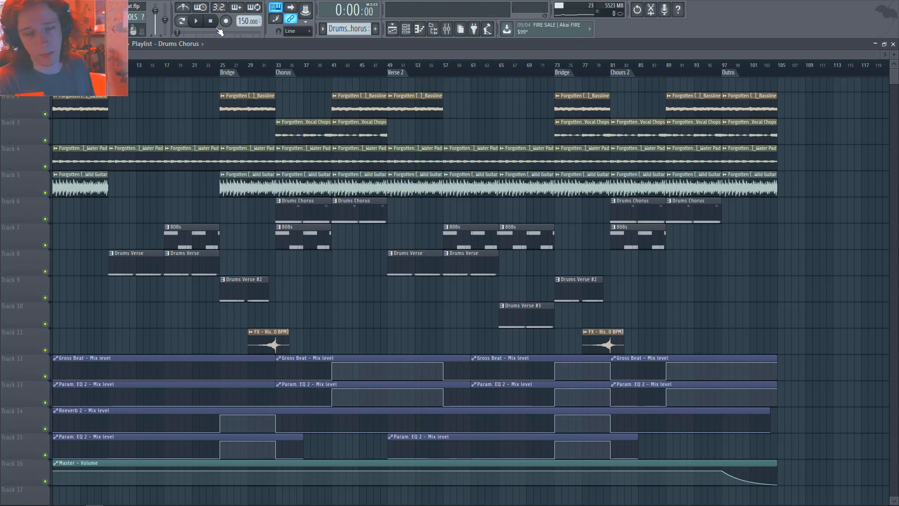